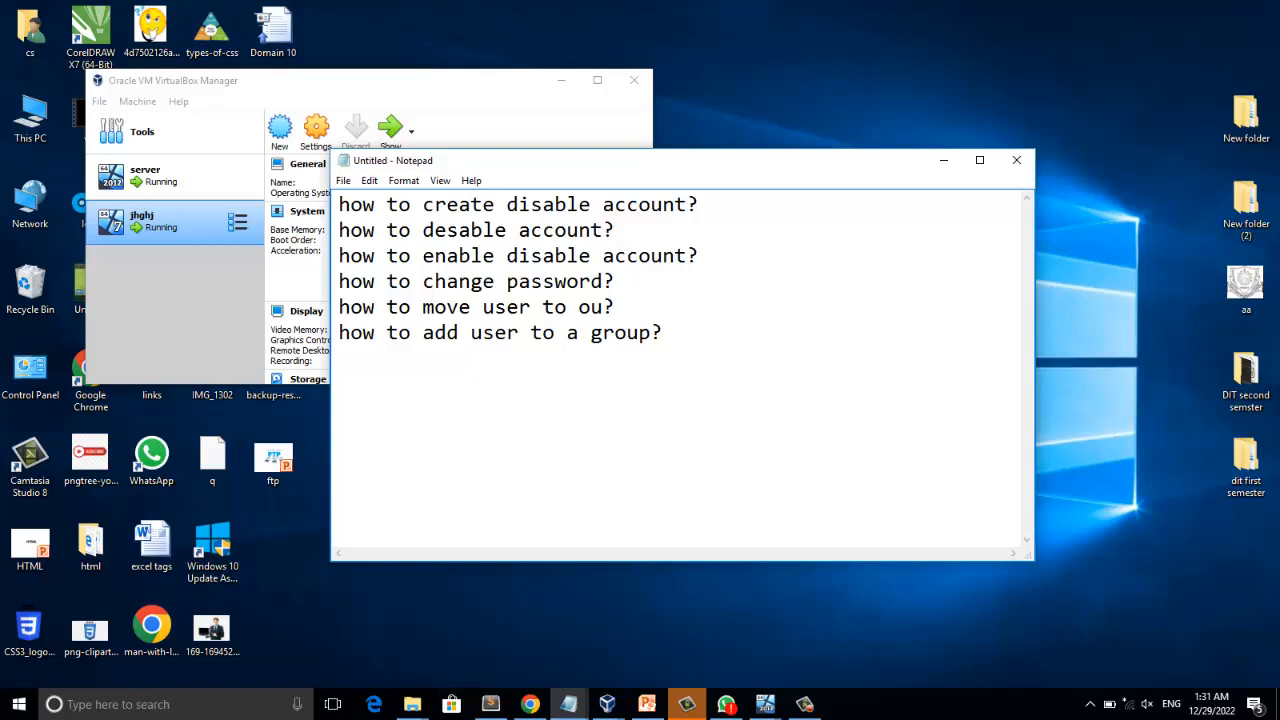
# Go through the note's list of user account topics, from creating a disabled account to adding a user to a group.
pyautogui.moveTo(350, 204); pyautogui.dragTo(686, 204)
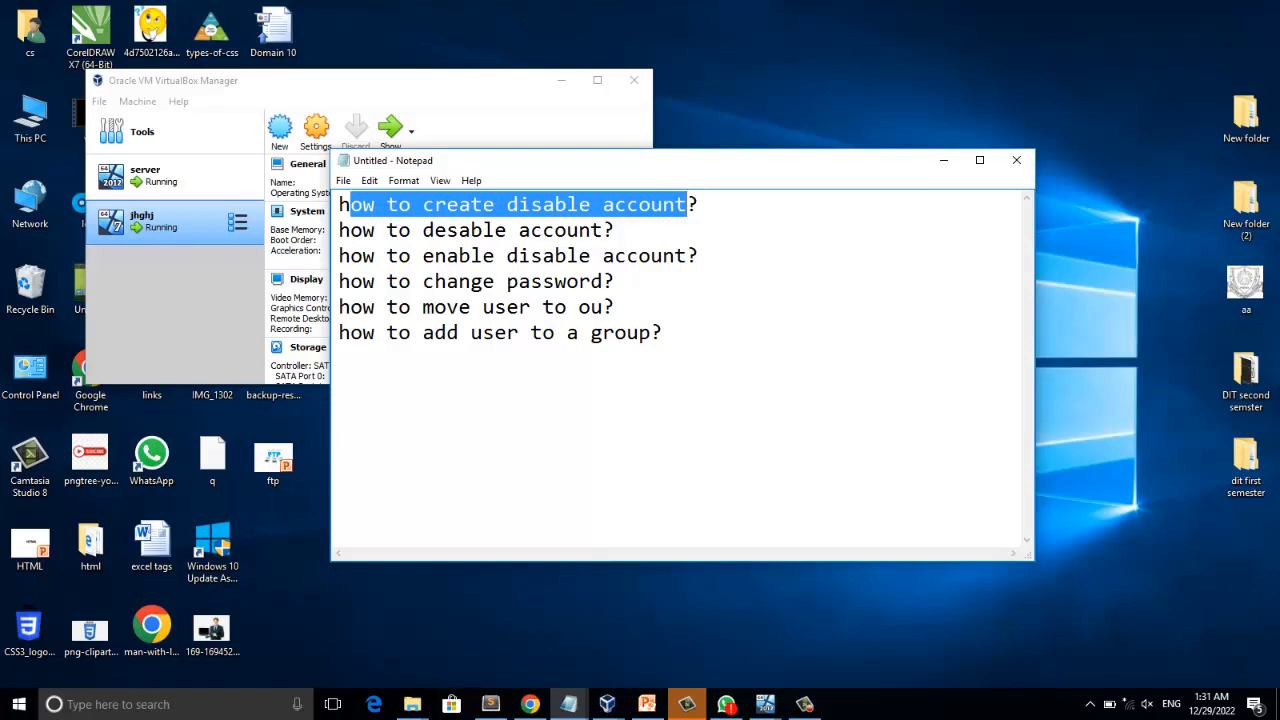
pyautogui.click(542, 230)
pyautogui.moveTo(518, 205); pyautogui.dragTo(543, 205)
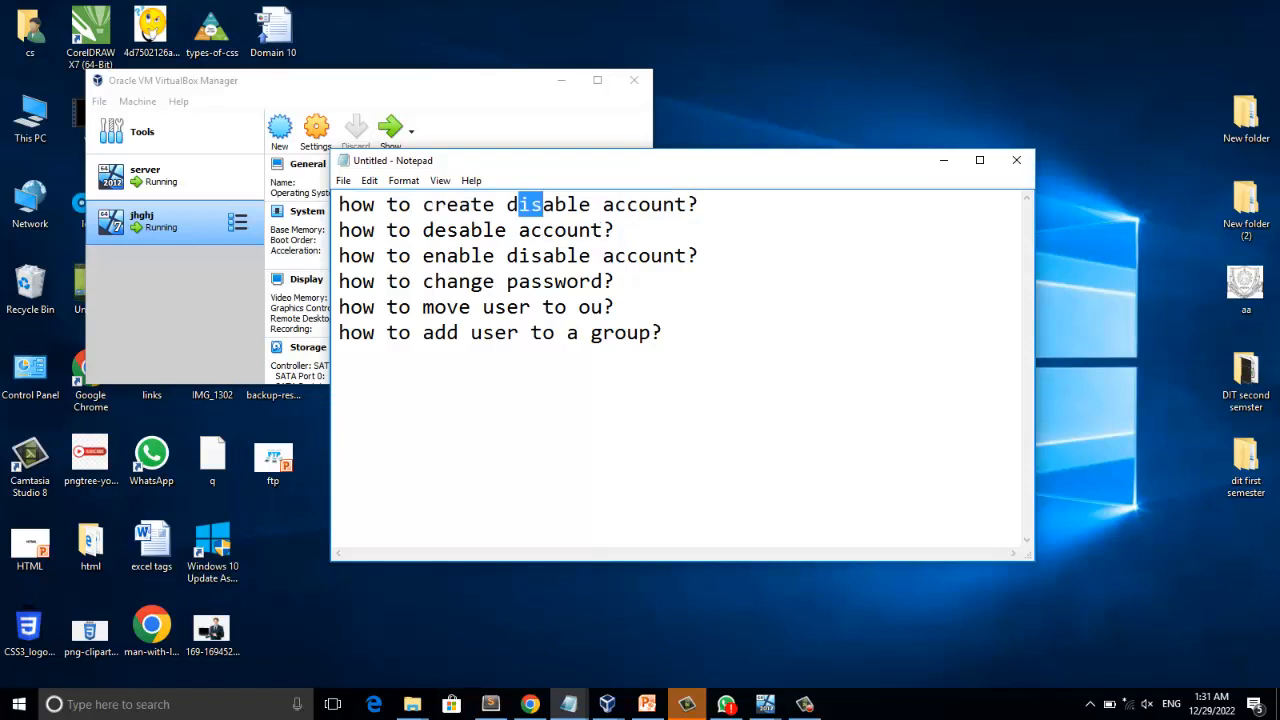
pyautogui.moveTo(350, 230); pyautogui.dragTo(555, 230)
pyautogui.moveTo(423, 205); pyautogui.dragTo(555, 205)
pyautogui.moveTo(374, 230); pyautogui.dragTo(518, 230)
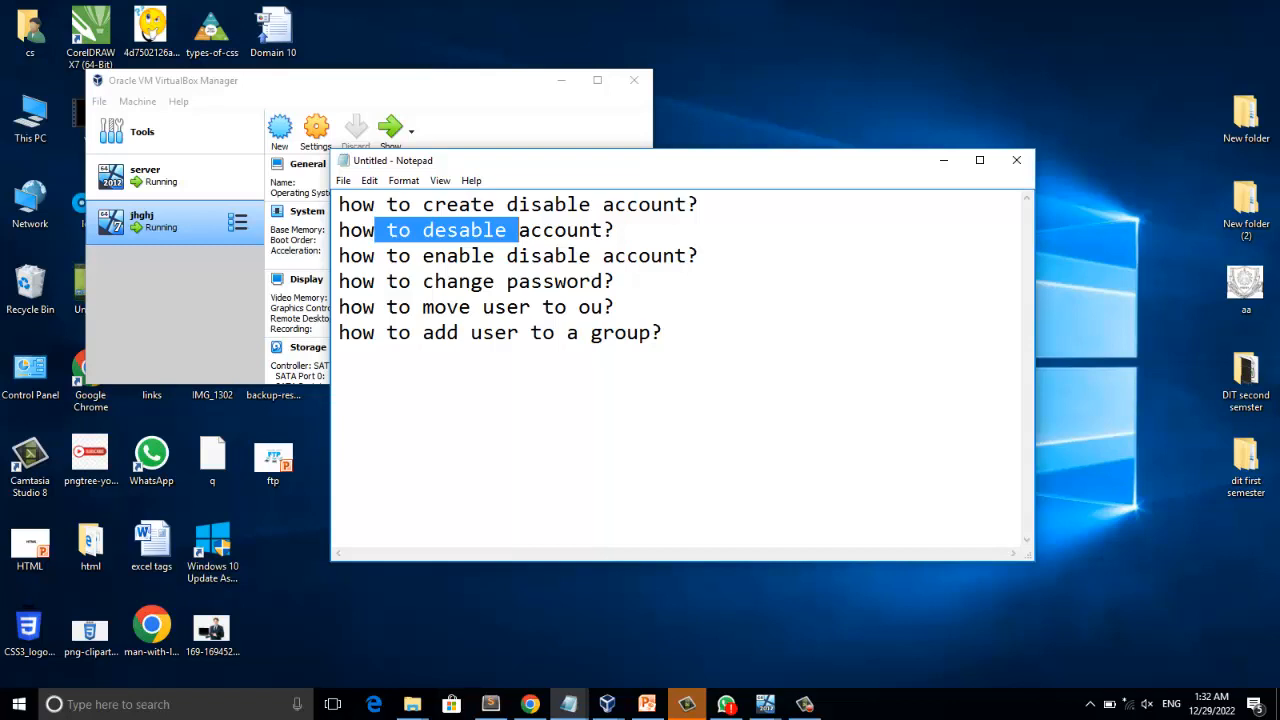
pyautogui.click(495, 282)
pyautogui.moveTo(363, 256); pyautogui.dragTo(663, 256)
pyautogui.click(627, 256)
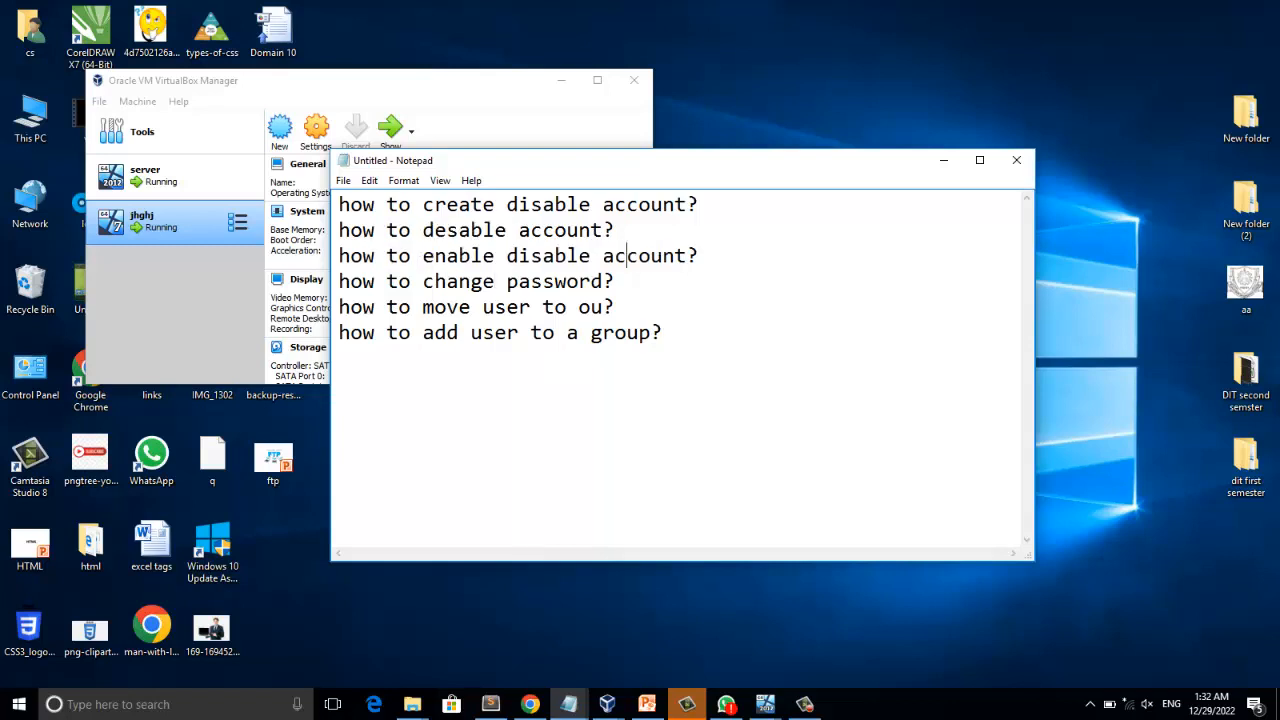
pyautogui.moveTo(446, 230); pyautogui.dragTo(542, 256)
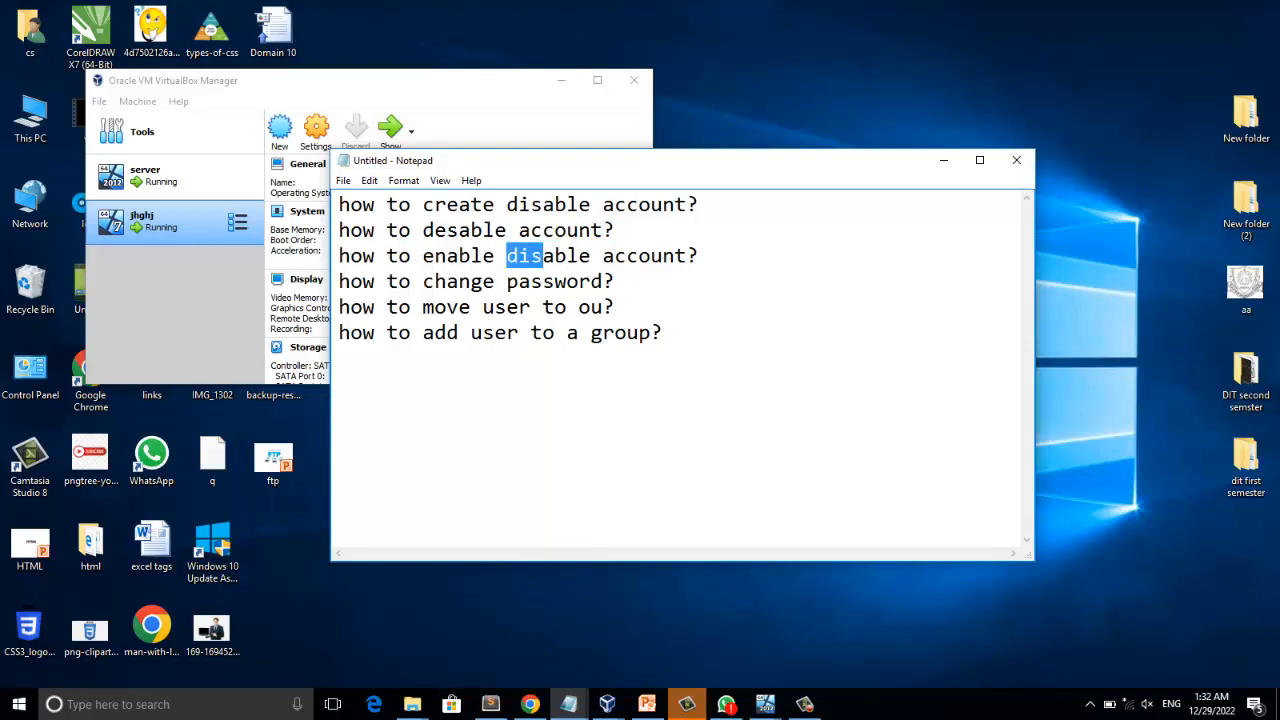
pyautogui.moveTo(350, 282); pyautogui.dragTo(580, 282)
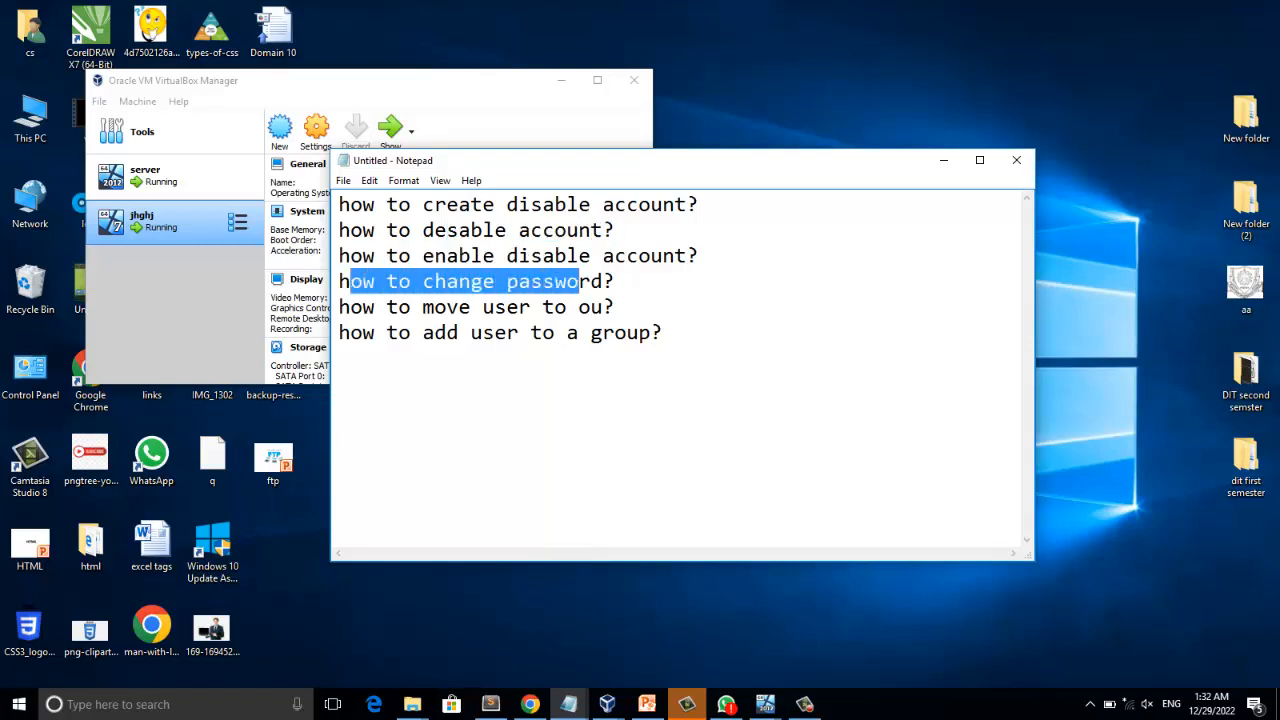
pyautogui.moveTo(340, 307); pyautogui.dragTo(458, 307)
pyautogui.click(591, 307)
pyautogui.click(579, 307)
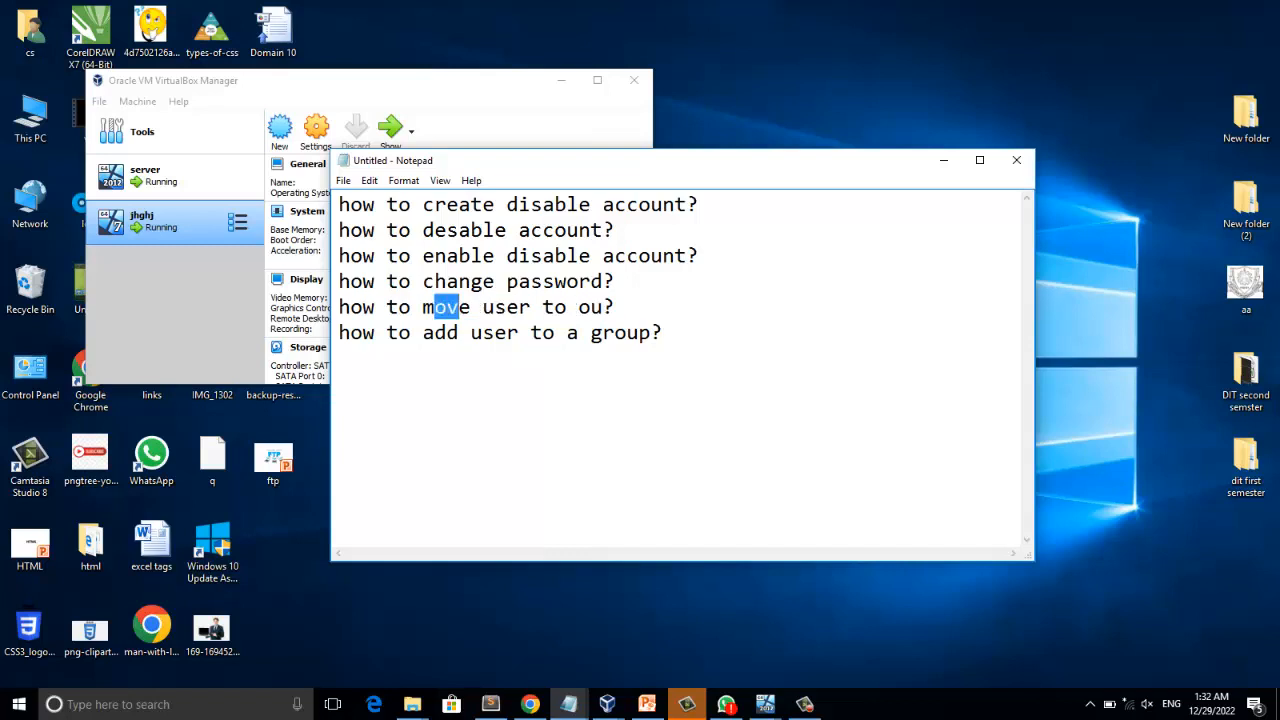
pyautogui.moveTo(362, 332); pyautogui.dragTo(603, 332)
pyautogui.click(494, 332)
pyautogui.moveTo(591, 332); pyautogui.dragTo(627, 332)
pyautogui.moveTo(506, 332); pyautogui.dragTo(399, 332)
pyautogui.click(340, 358)
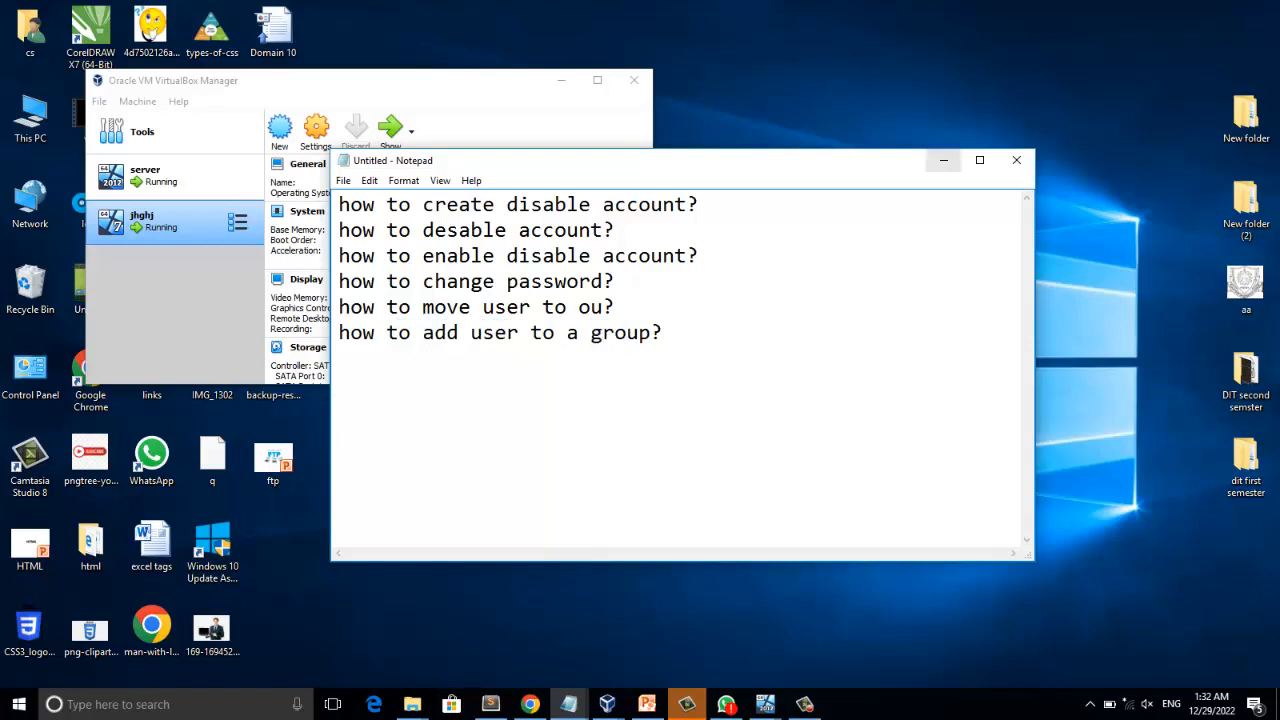
# Minimize the note and switch to the running Windows Server 2012 R2 virtual machine, repositioning its Server Manager window.
pyautogui.click(944, 160)
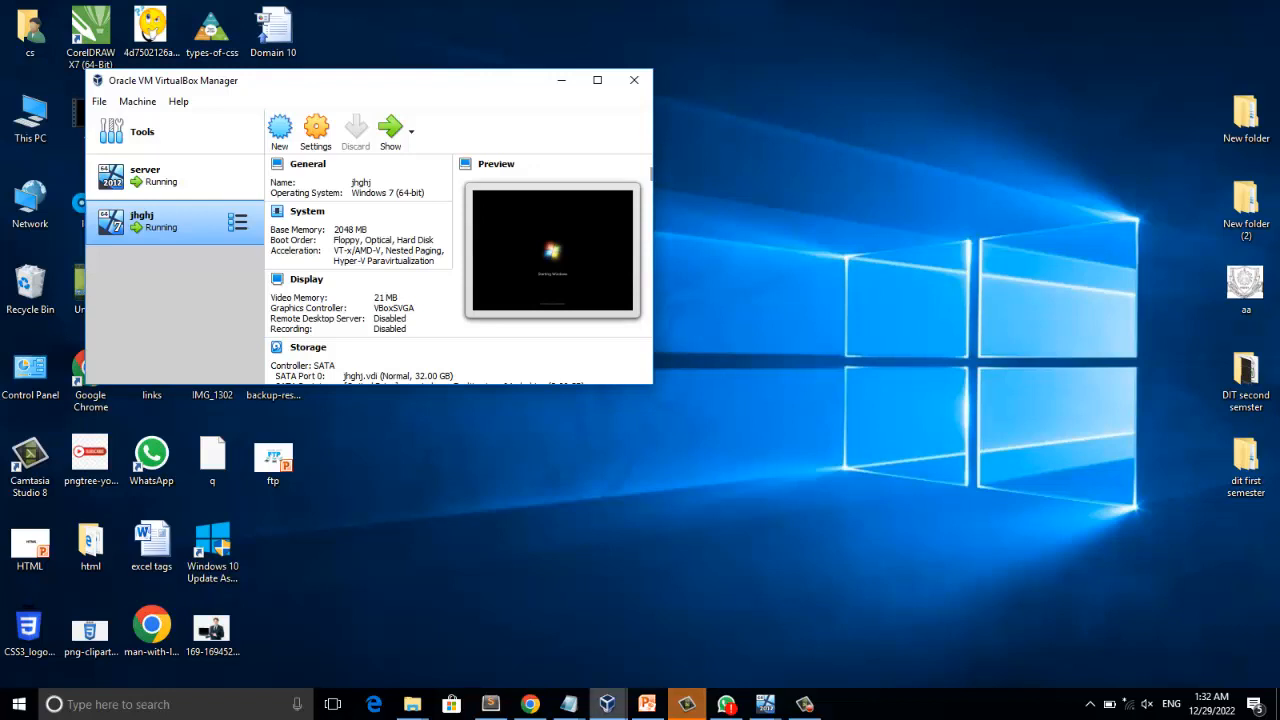
pyautogui.click(607, 704)
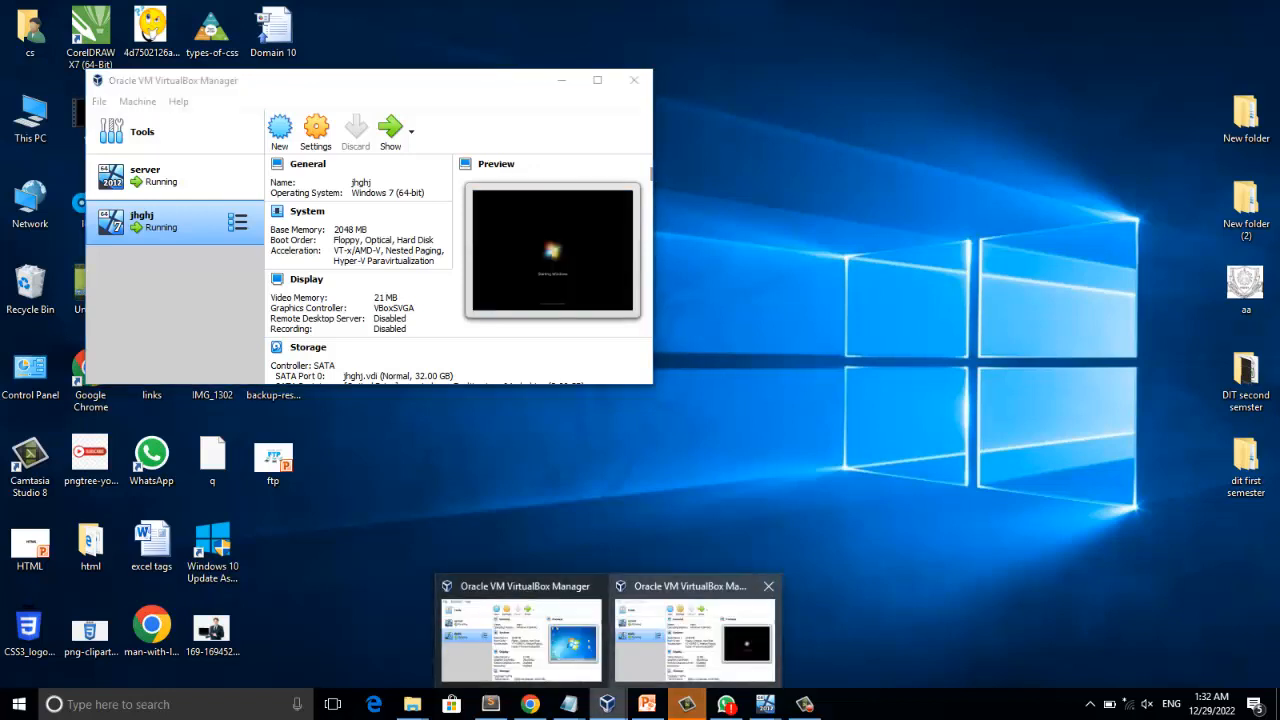
pyautogui.click(695, 635)
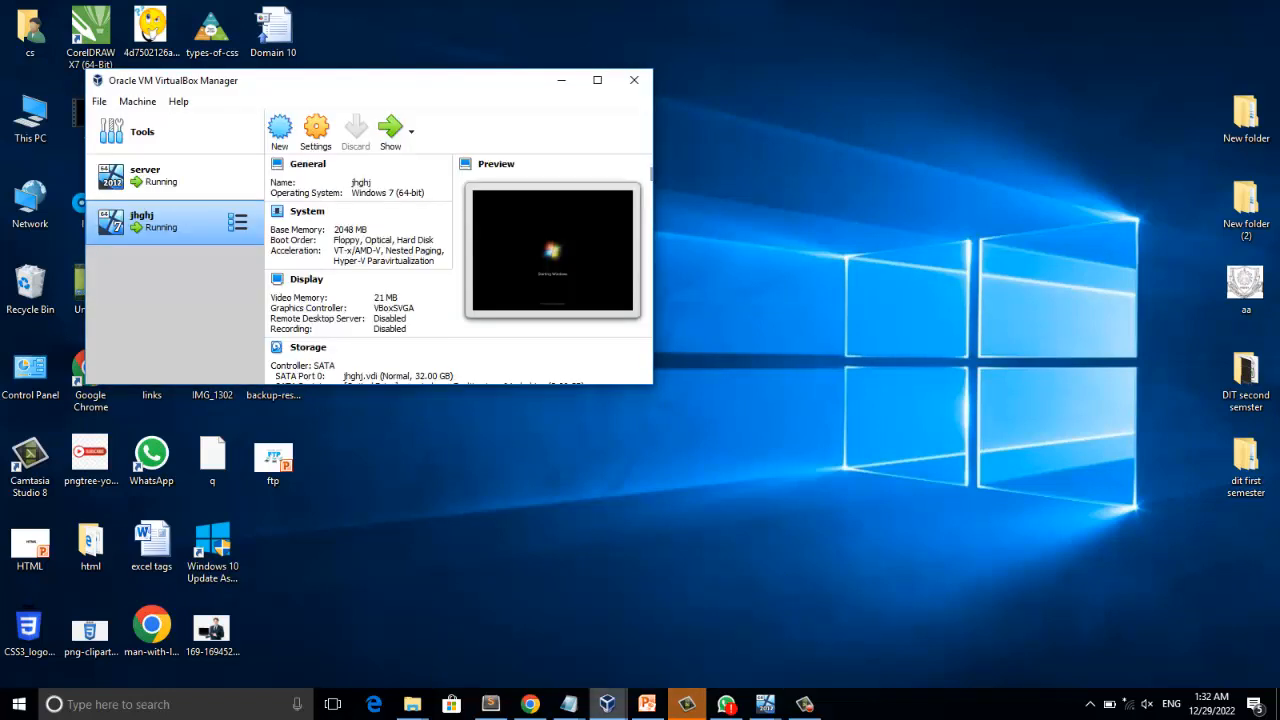
pyautogui.moveTo(765, 704)
pyautogui.click(643, 582)
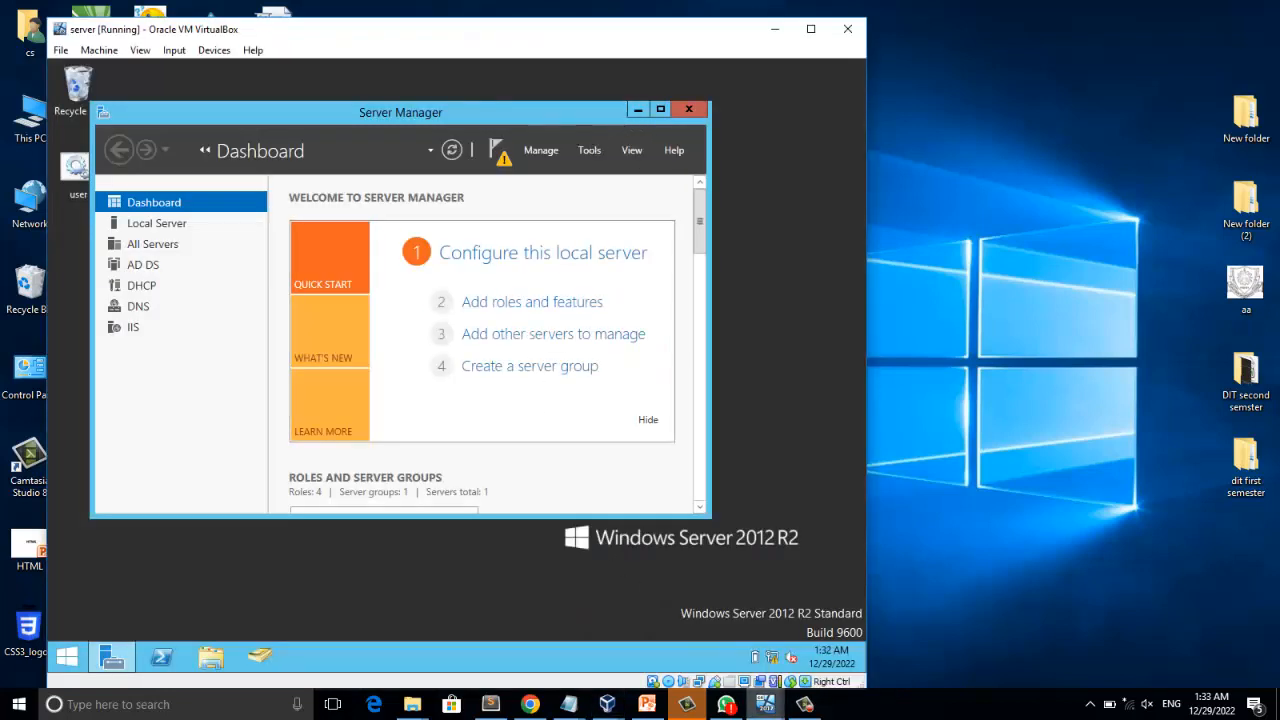
pyautogui.moveTo(575, 120); pyautogui.dragTo(539, 108)
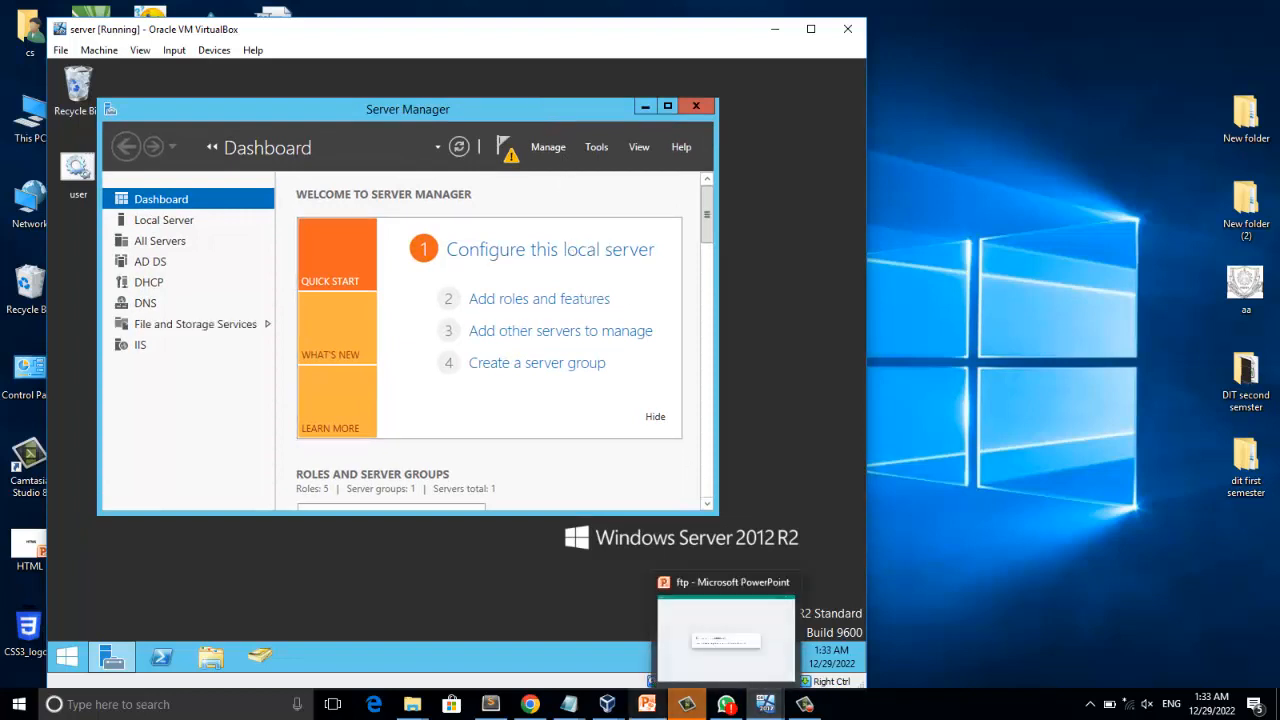
# Bring the untitled note back up to recheck the account topics, and minimize it again.
pyautogui.moveTo(568, 704)
pyautogui.click(569, 638)
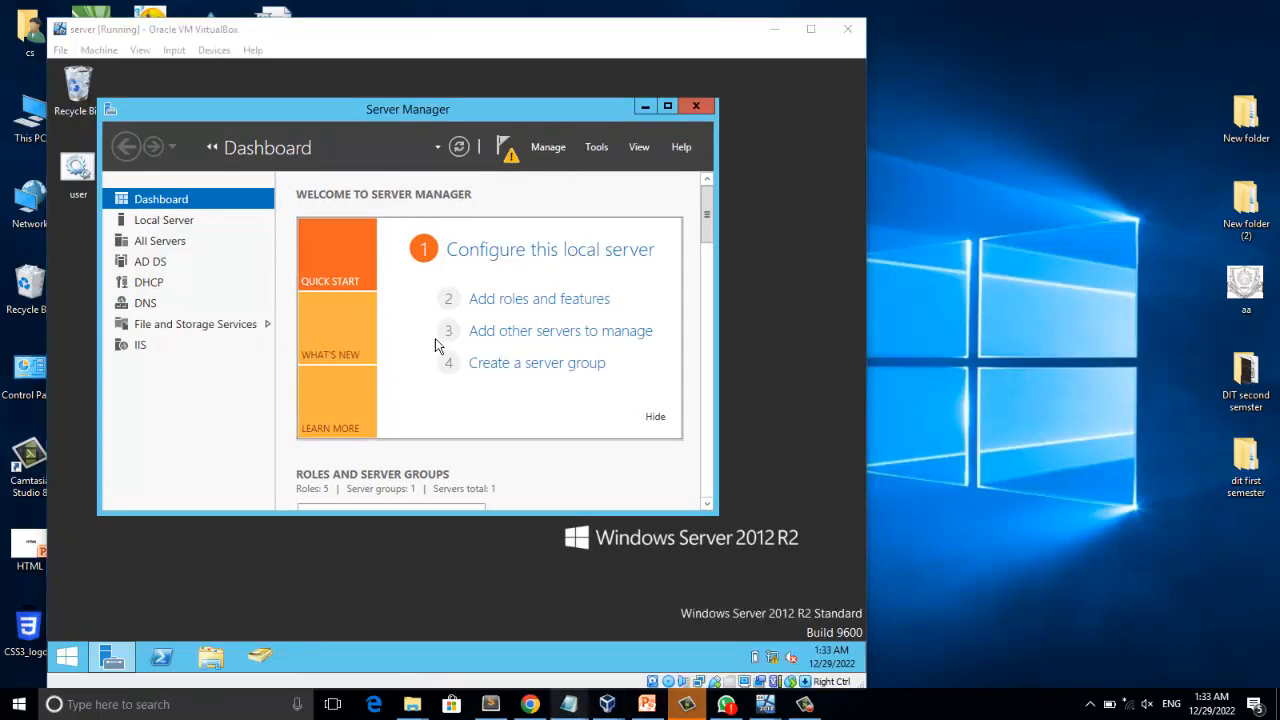
pyautogui.moveTo(647, 704)
pyautogui.moveTo(568, 704)
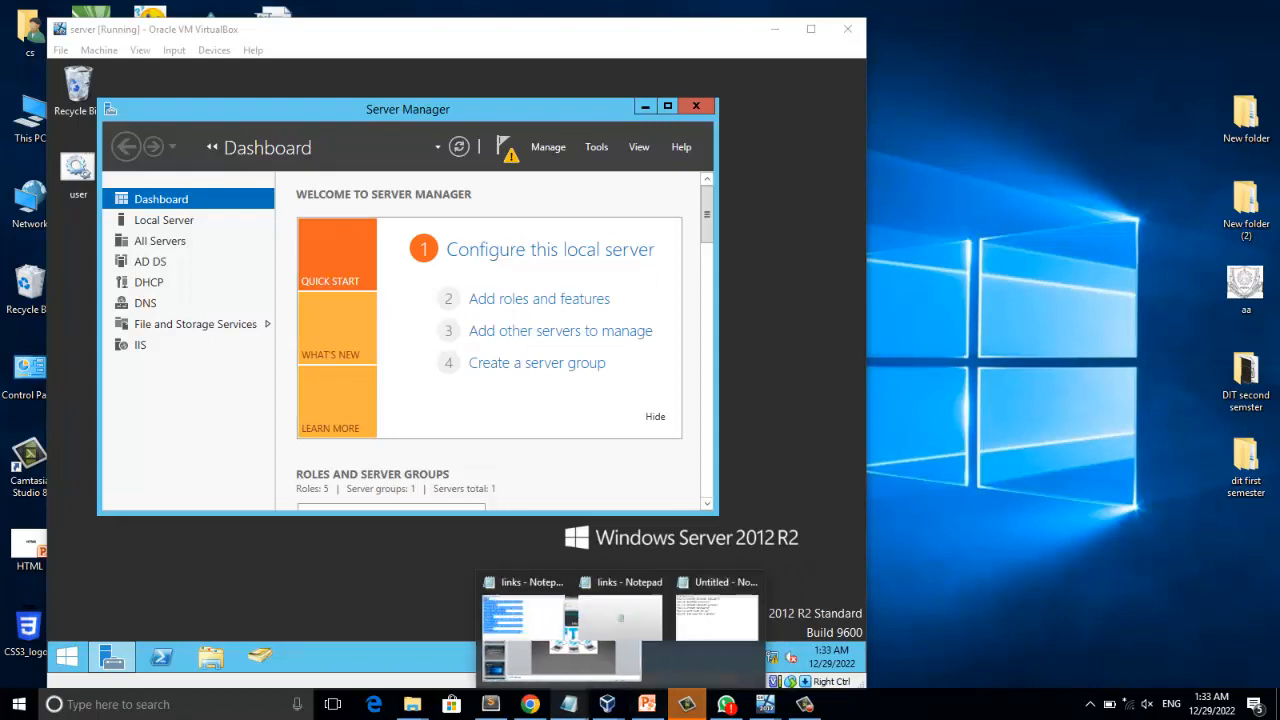
pyautogui.click(740, 638)
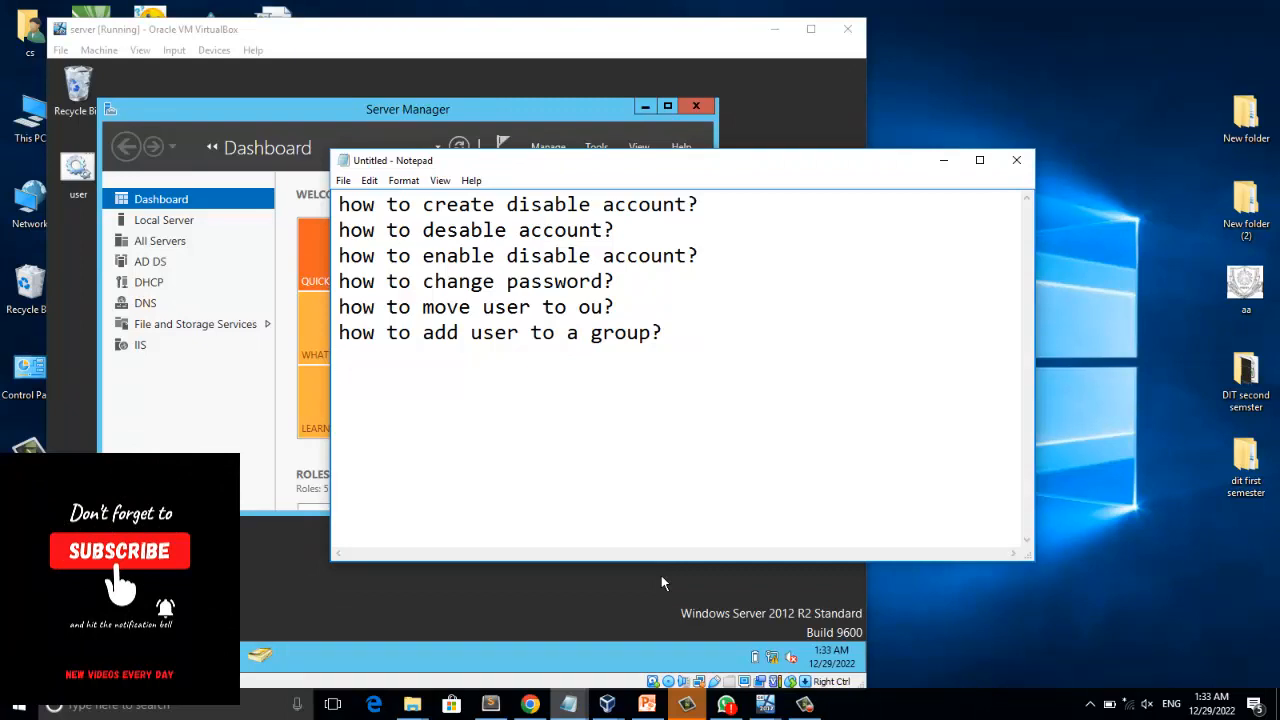
pyautogui.click(943, 160)
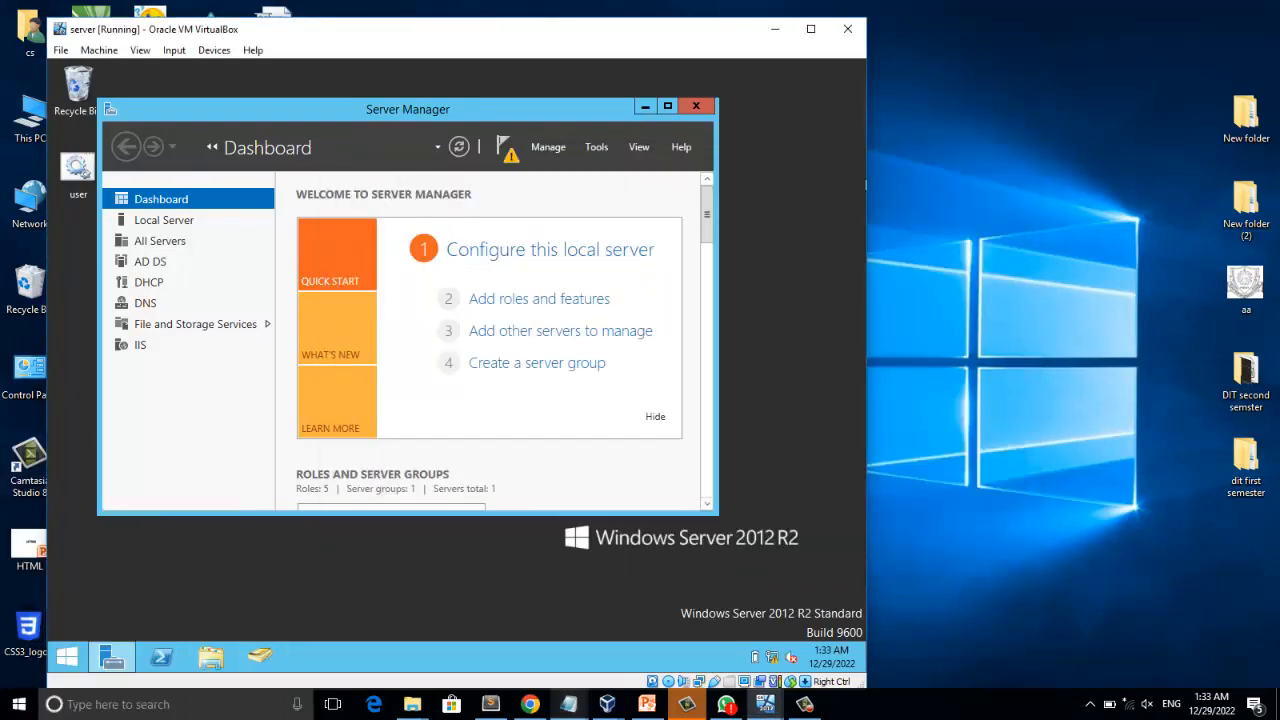
# Create a domain user on the server by running net user with the username, the account password and /add.
pyautogui.moveTo(596, 113); pyautogui.dragTo(624, 89)
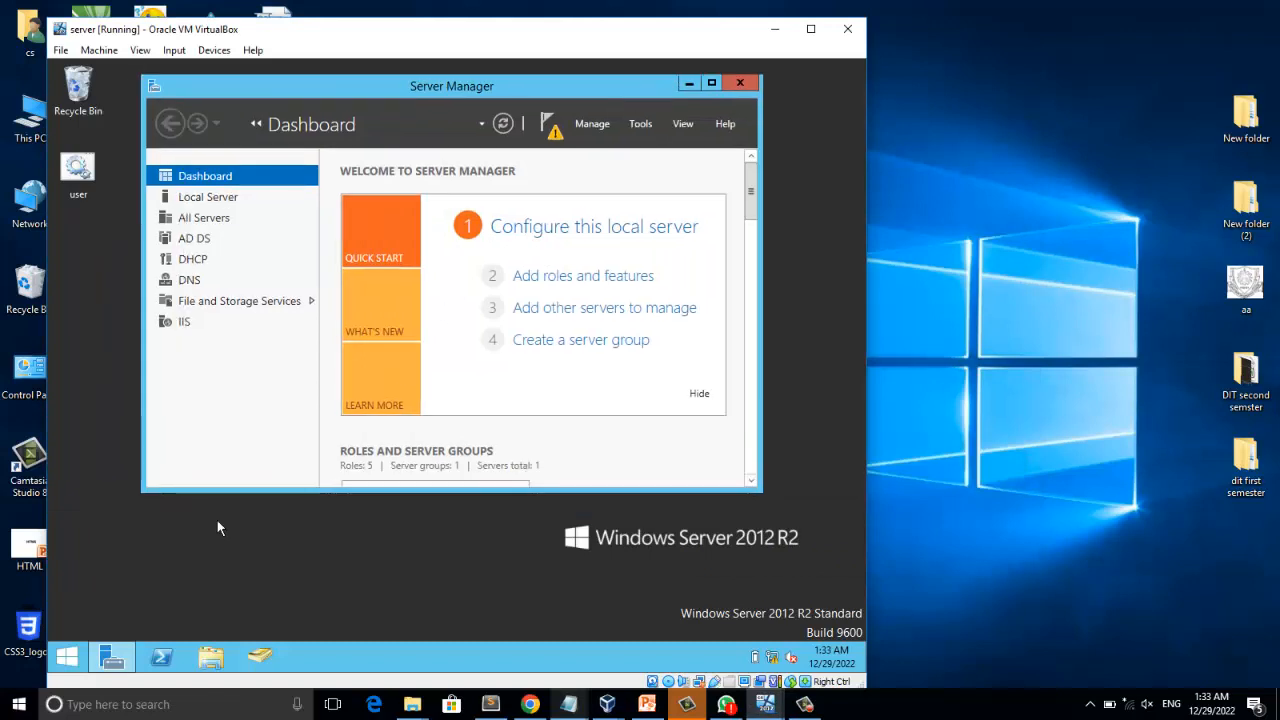
pyautogui.press('super+r')
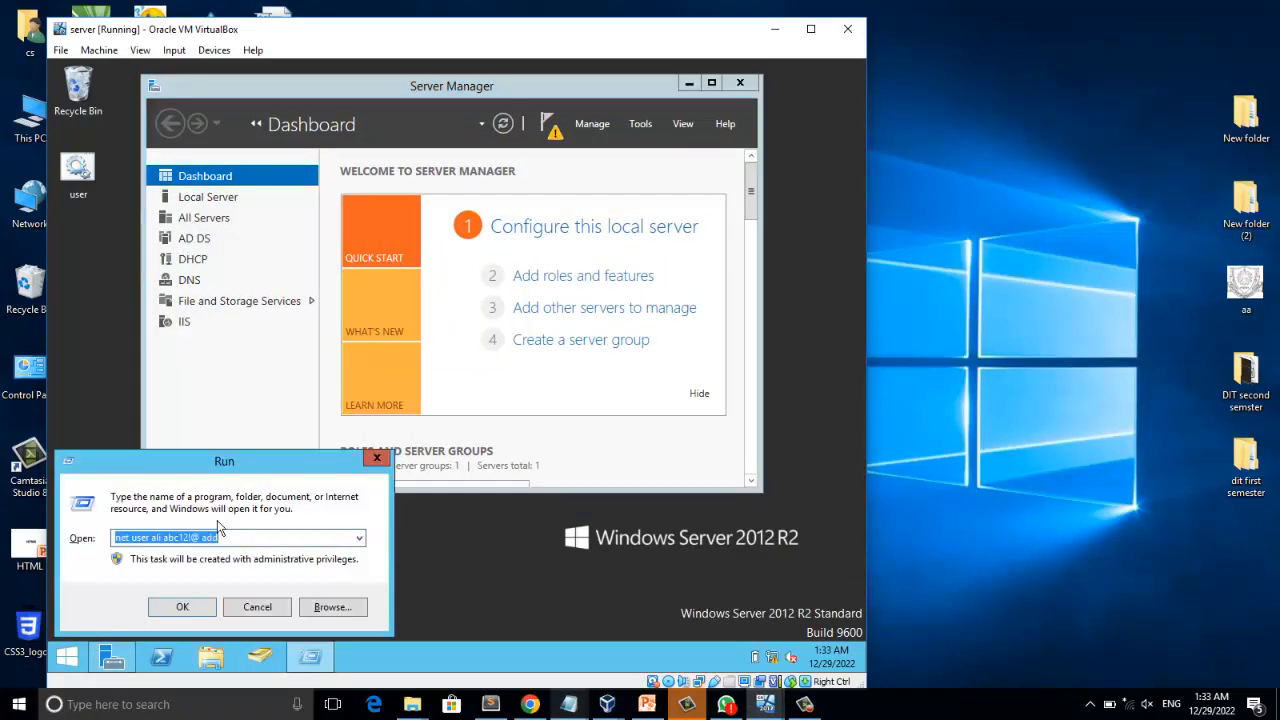
pyautogui.write('net user')
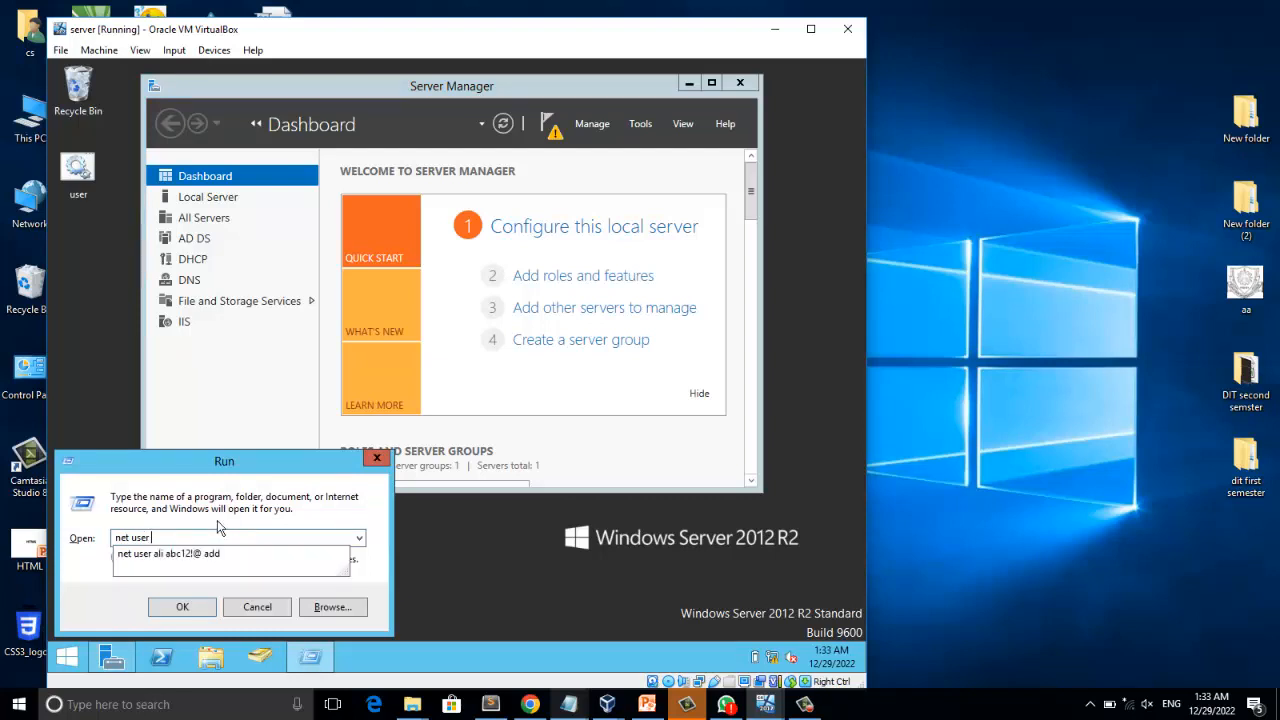
pyautogui.write(' khan')
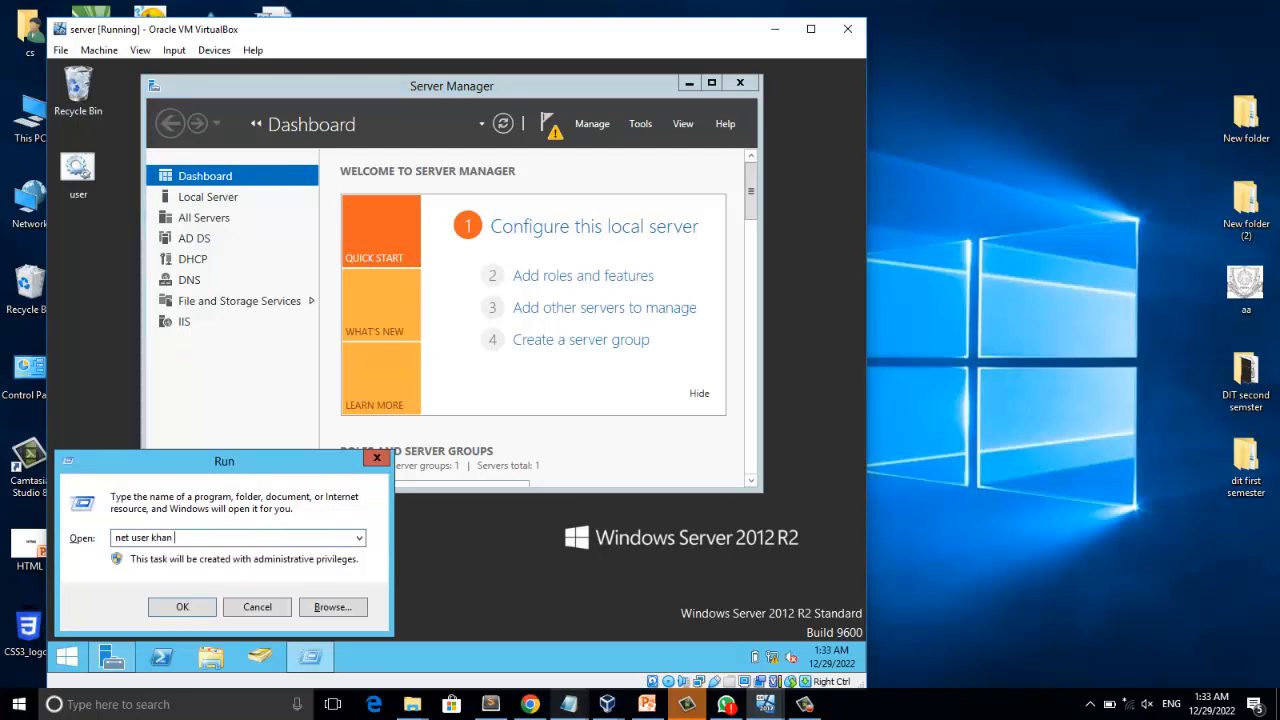
pyautogui.write(' abc12!@ /add')
pyautogui.press('Return')
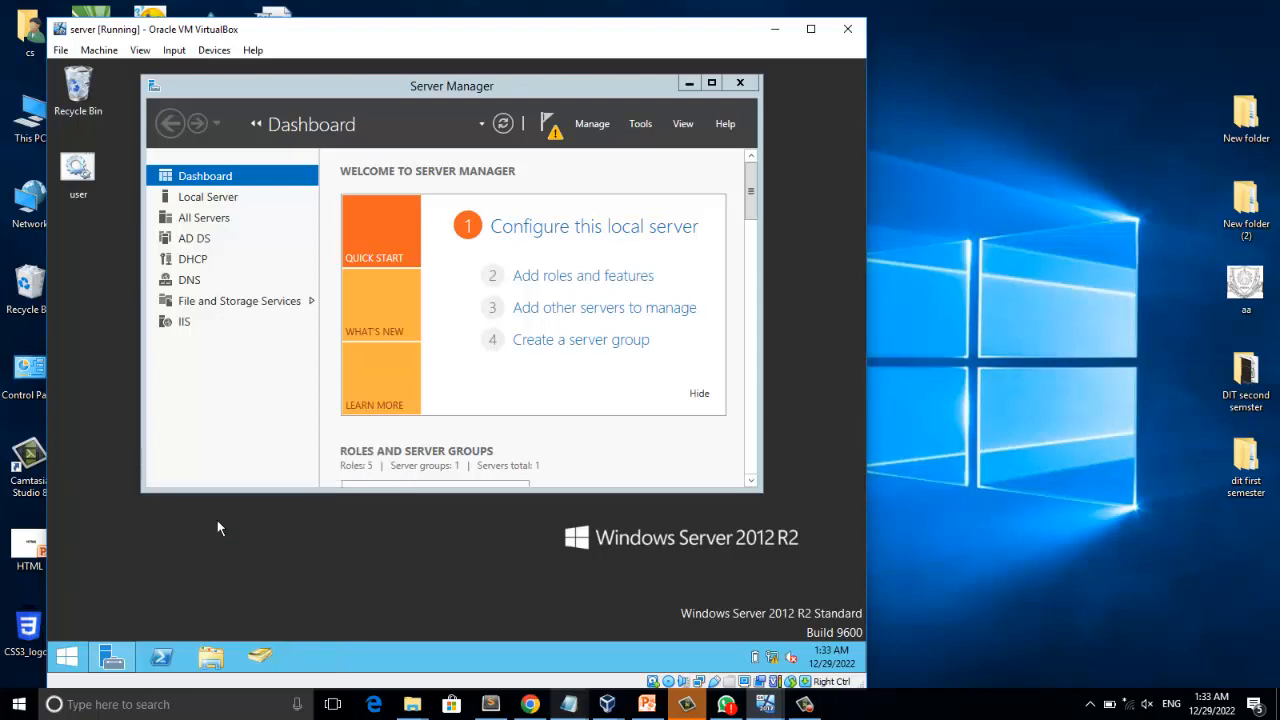
# Open Active Directory Users and Computers and locate the newly created account in the Users container.
pyautogui.click(641, 124)
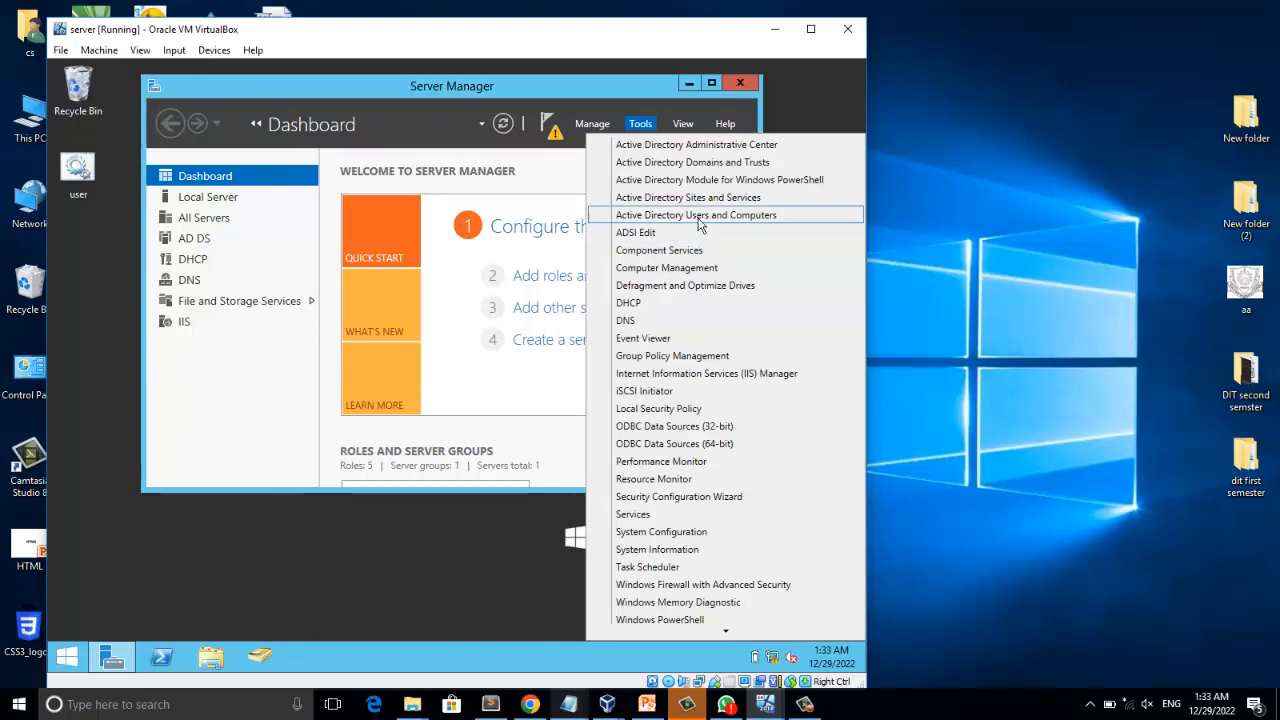
pyautogui.click(719, 219)
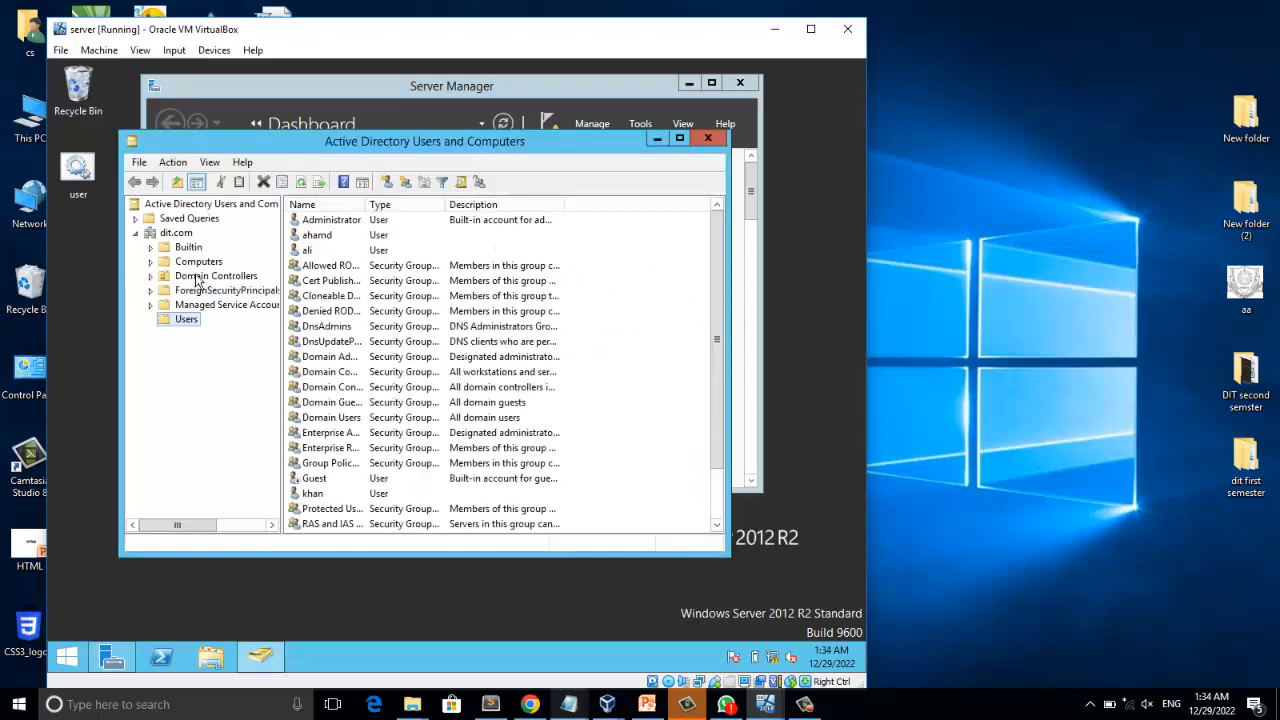
pyautogui.click(315, 493)
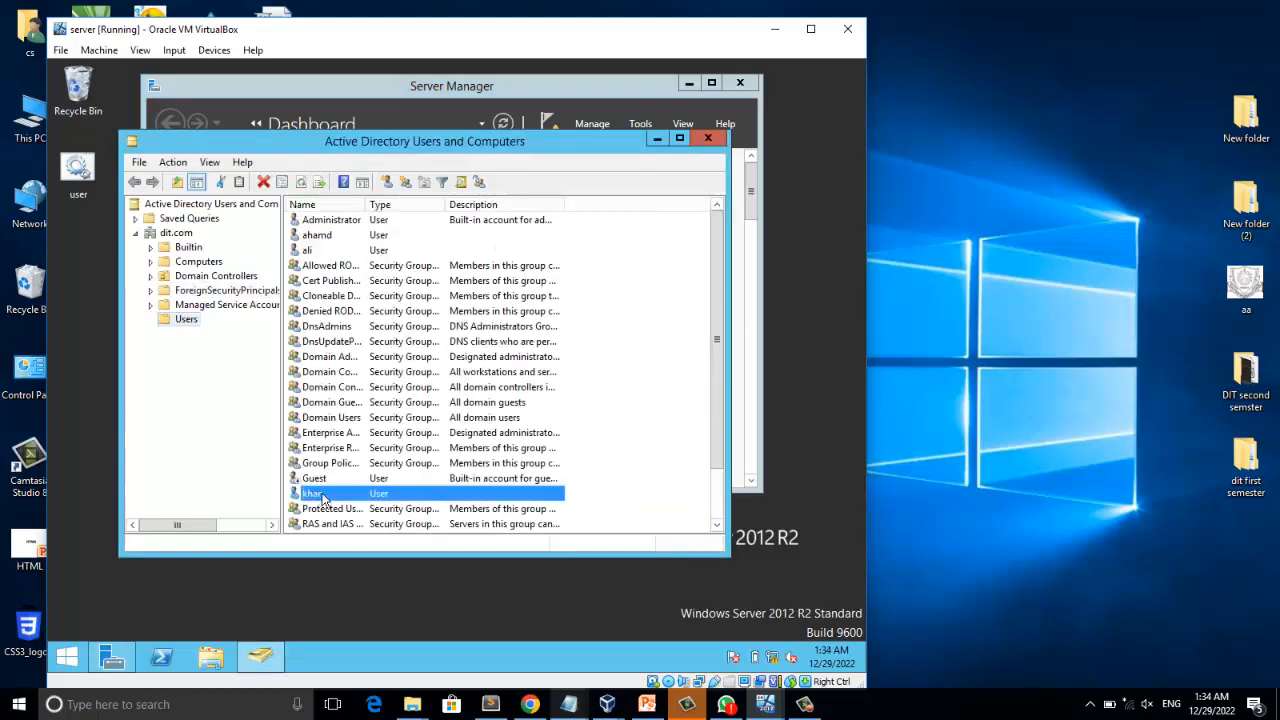
# Create a second domain user by running net user with another username, the account password and /add.
pyautogui.click(151, 600)
pyautogui.press('super+r')
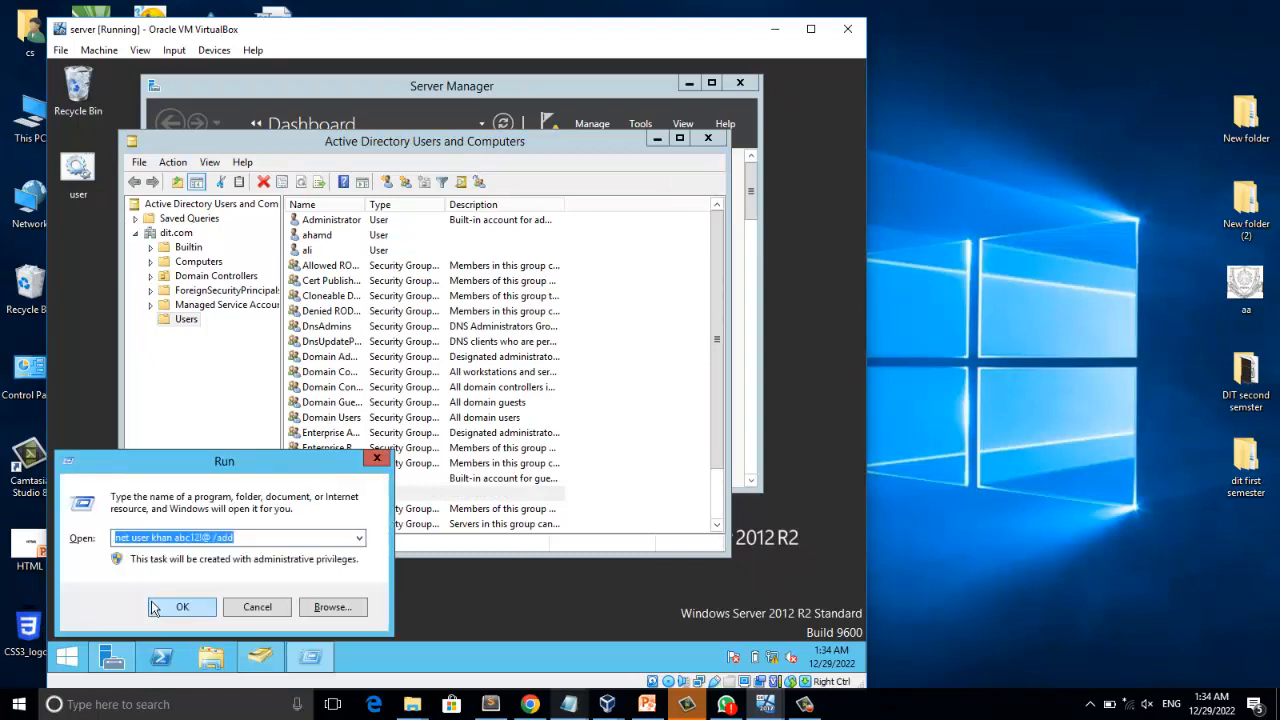
pyautogui.write('net user')
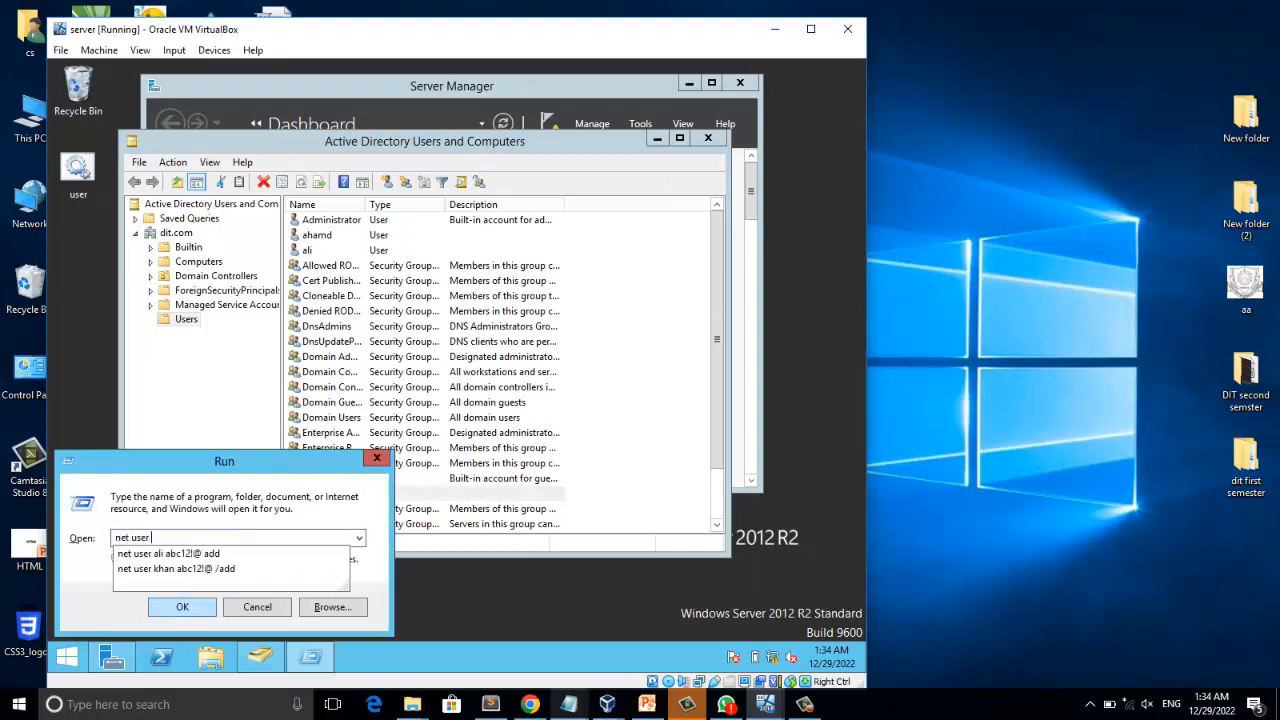
pyautogui.write(' zia')
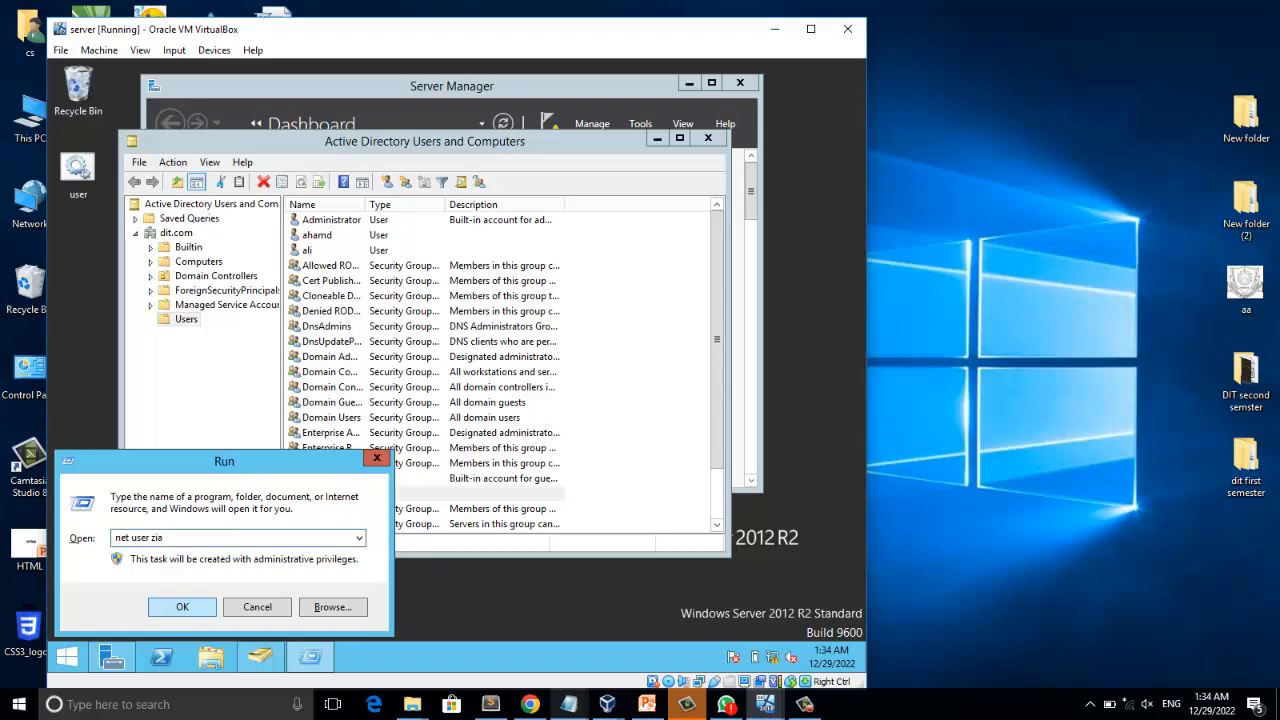
pyautogui.write(' abc12!@')
pyautogui.write('#$%')
pyautogui.press('Return')
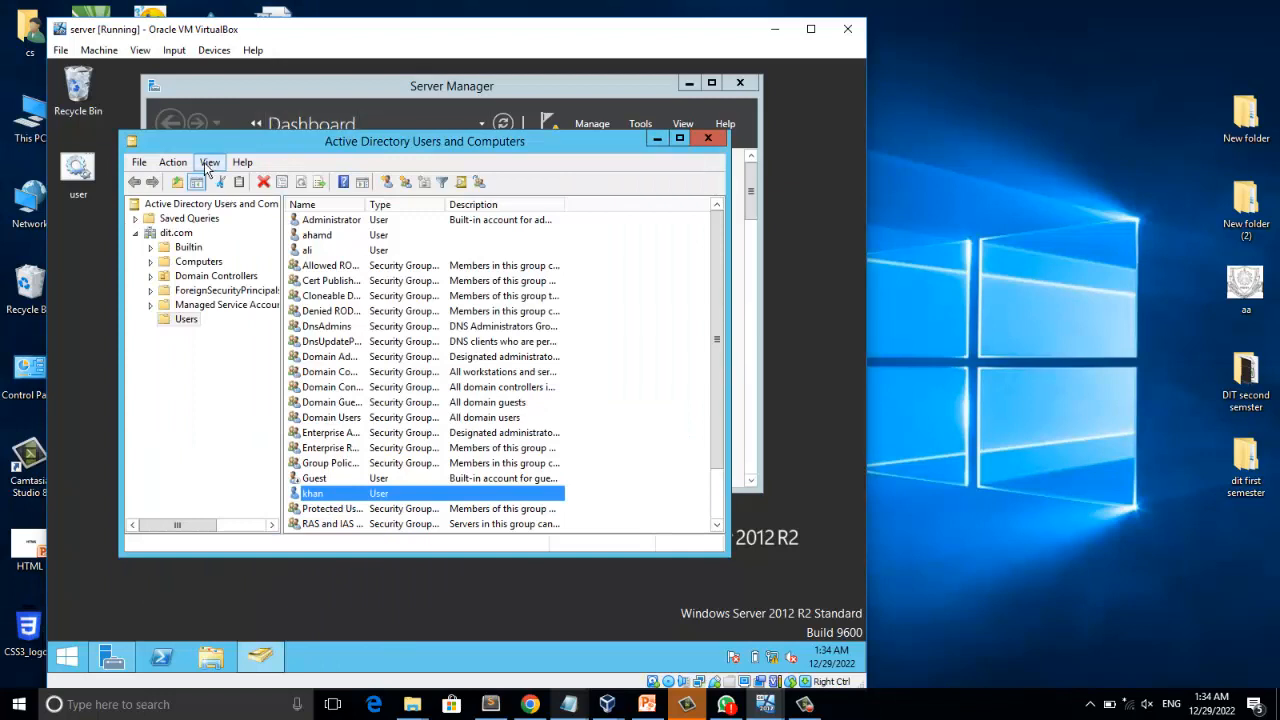
# Reload the Users container of dit.com and locate the second new user account.
pyautogui.click(178, 233)
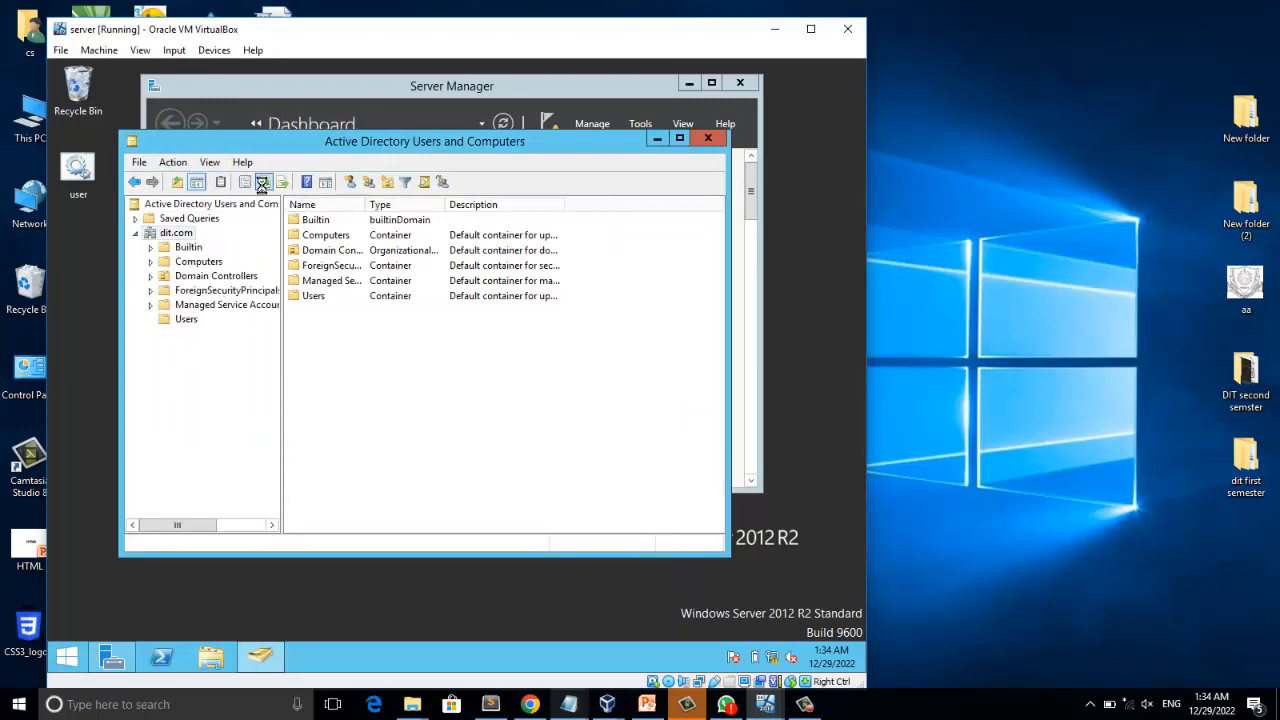
pyautogui.click(190, 319)
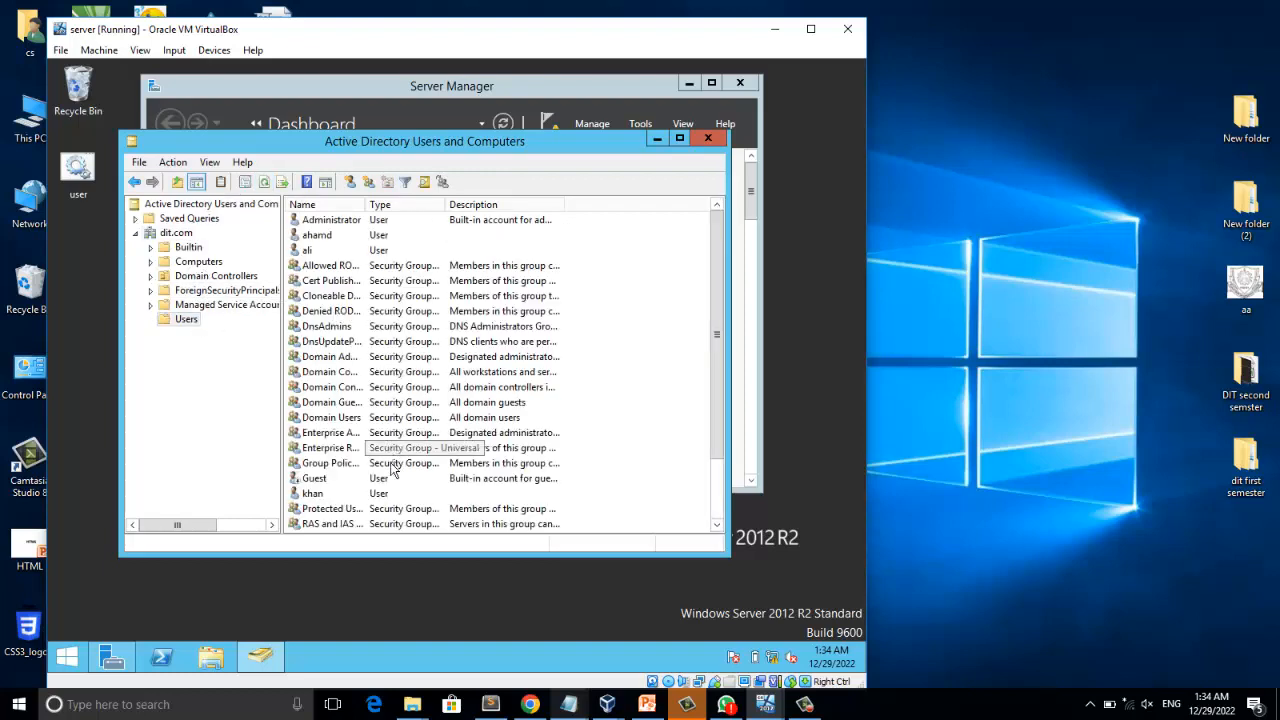
pyautogui.moveTo(723, 334); pyautogui.dragTo(711, 443)
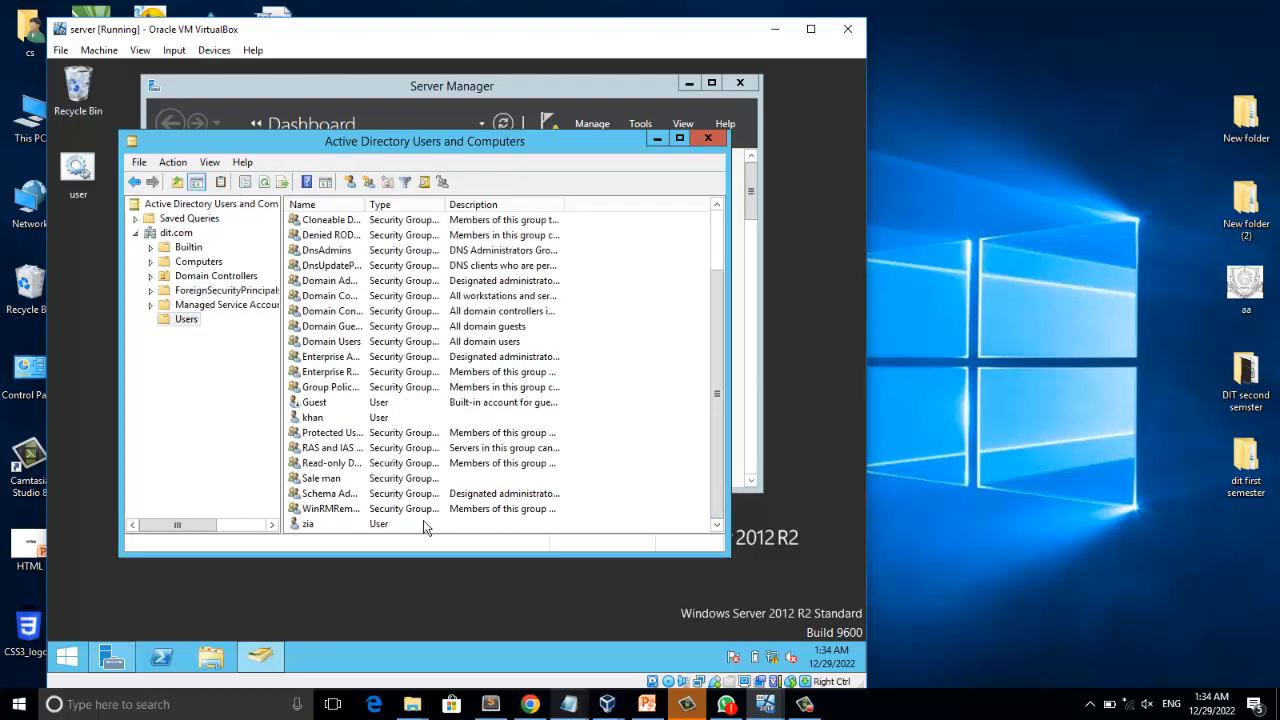
pyautogui.click(379, 524)
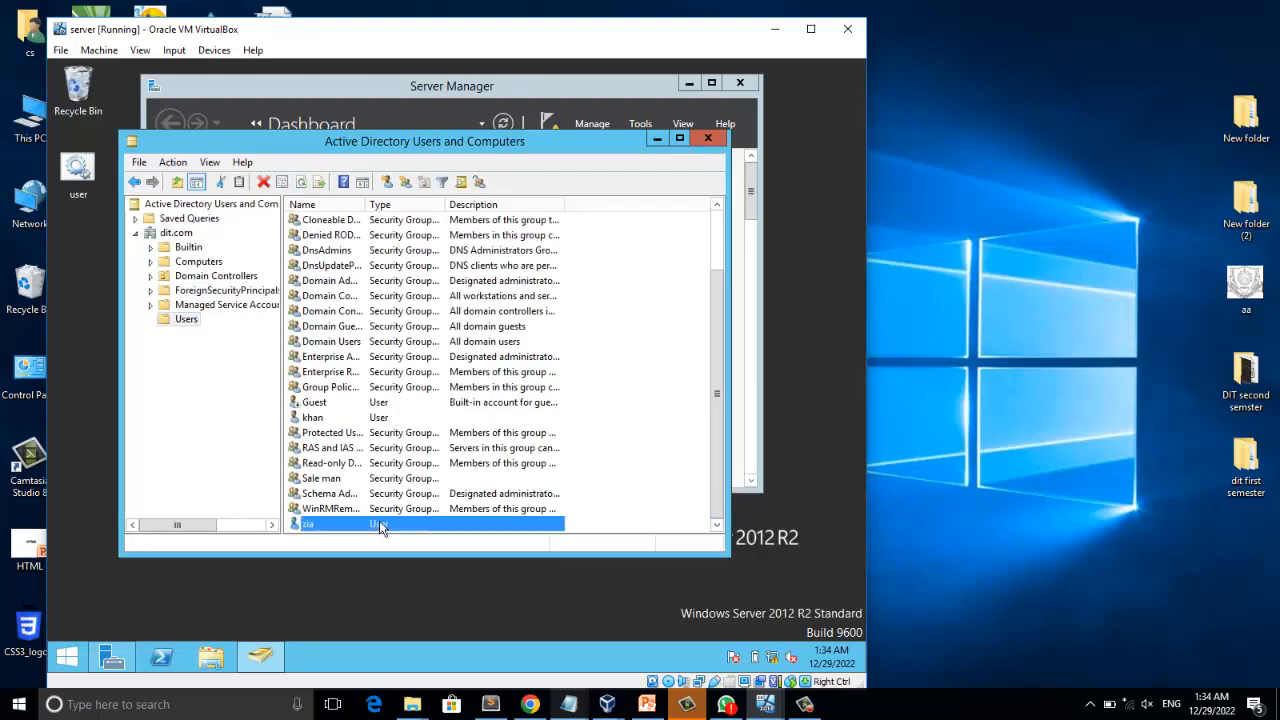
# Clear the open windows from the server desktop and start Notepad through the Run command.
pyautogui.click(657, 139)
pyautogui.click(683, 86)
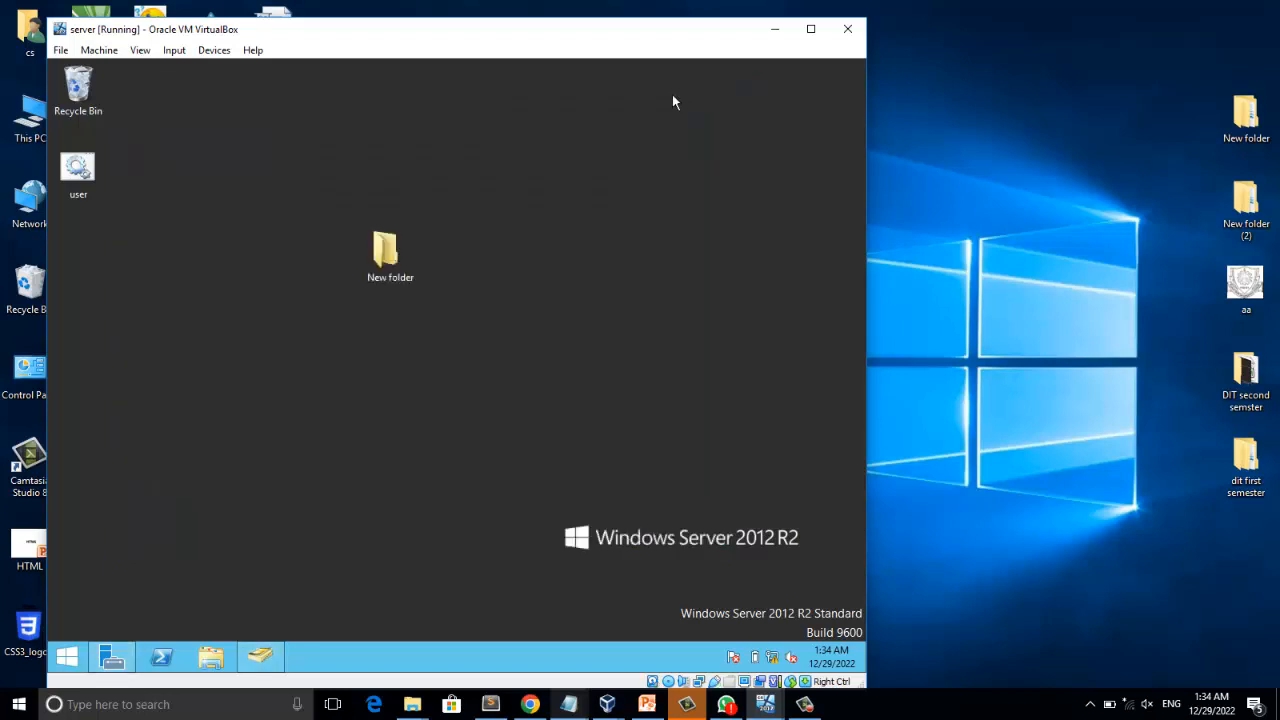
pyautogui.press('super+r')
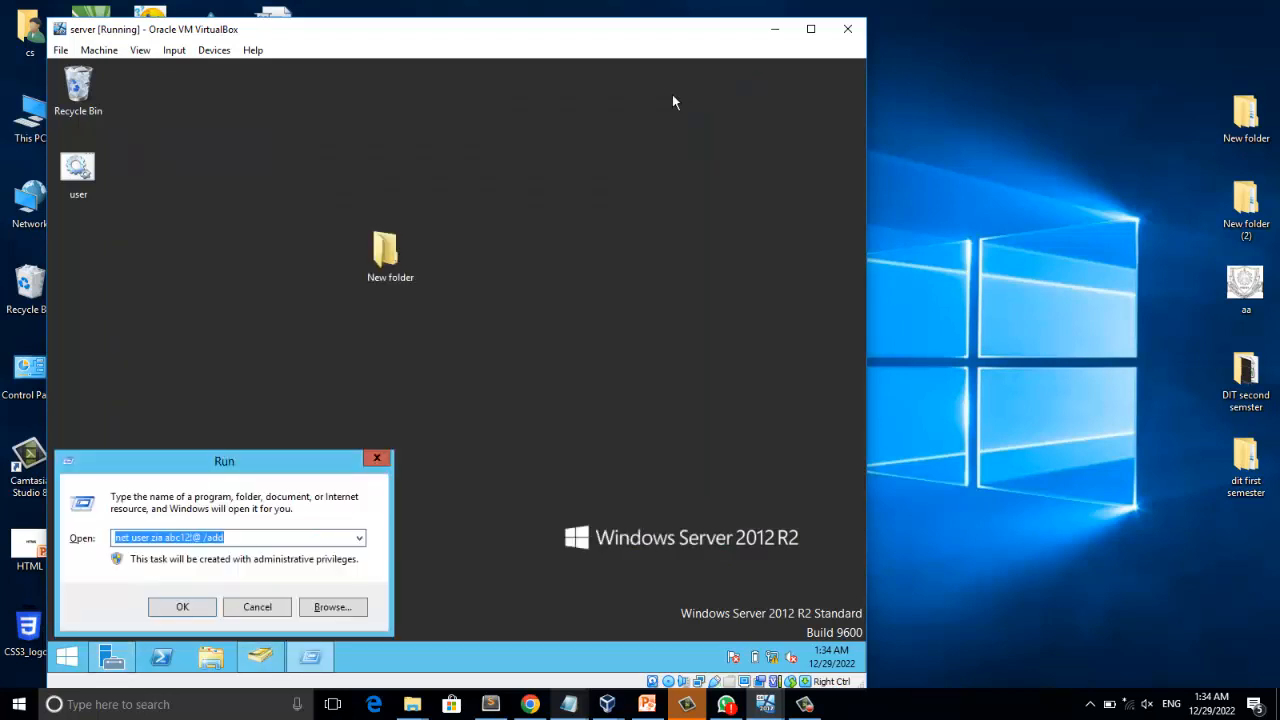
pyautogui.write('con')
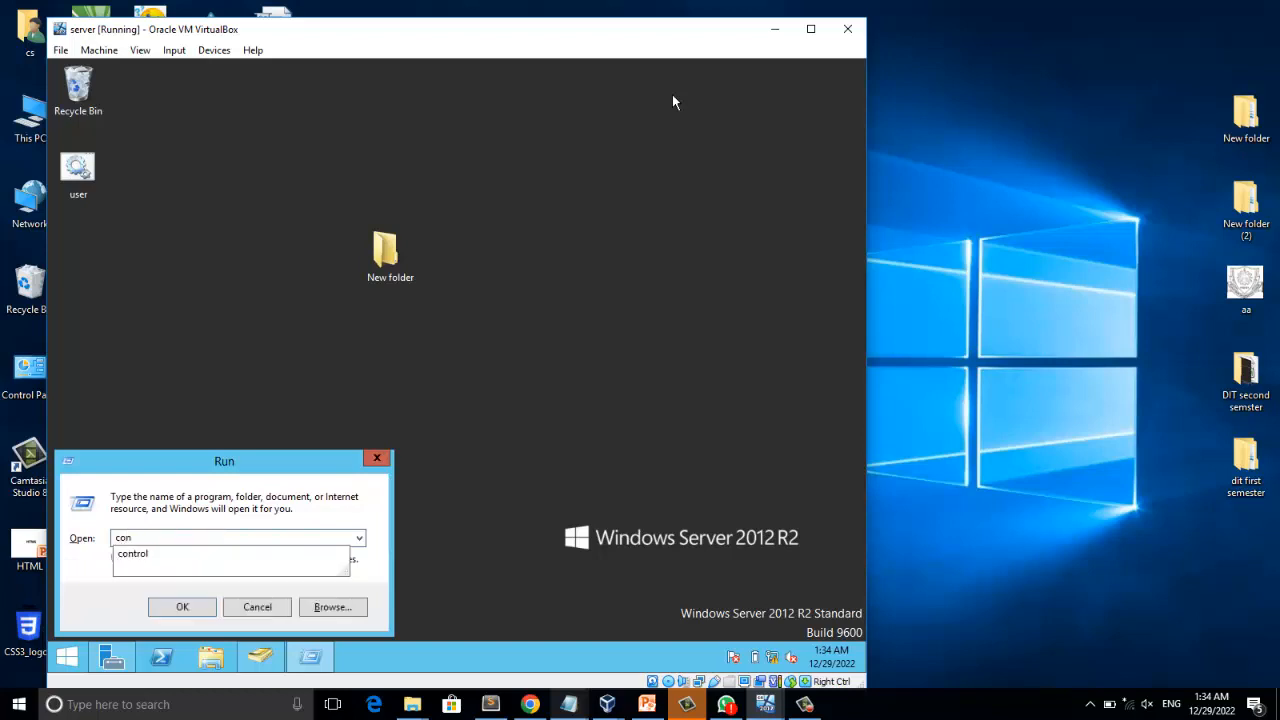
pyautogui.press('BackSpace')
pyautogui.press('BackSpace')
pyautogui.press('BackSpace')
pyautogui.write('notepad')
pyautogui.press('Return')
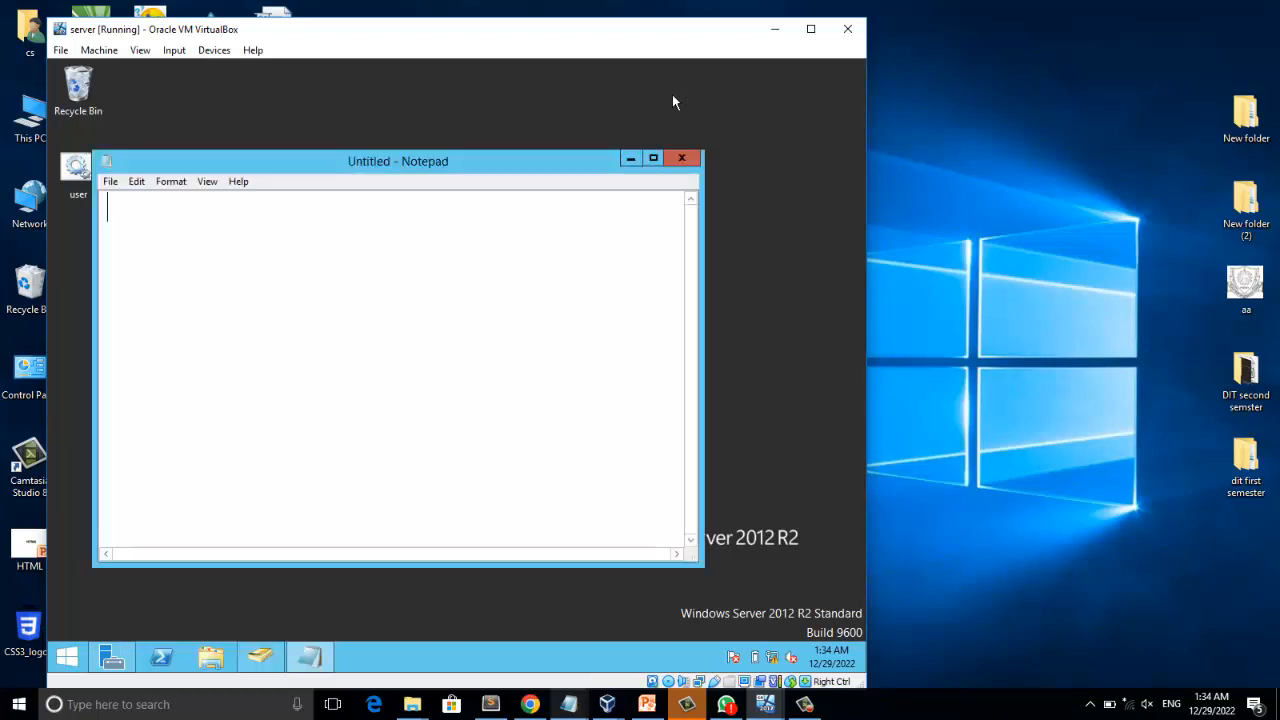
# Write echo off on the first line and a net user command for client with the account password and /add below it.
pyautogui.write('echo off')
pyautogui.press('Return')
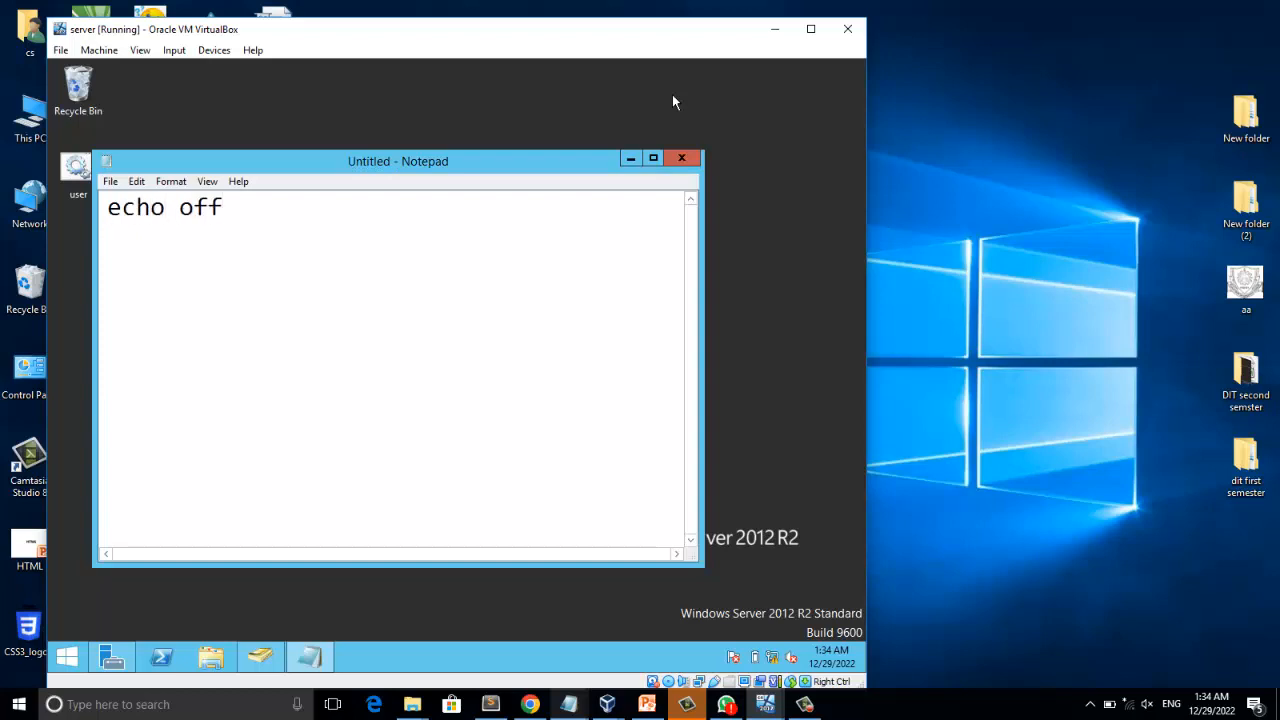
pyautogui.write('net user ')
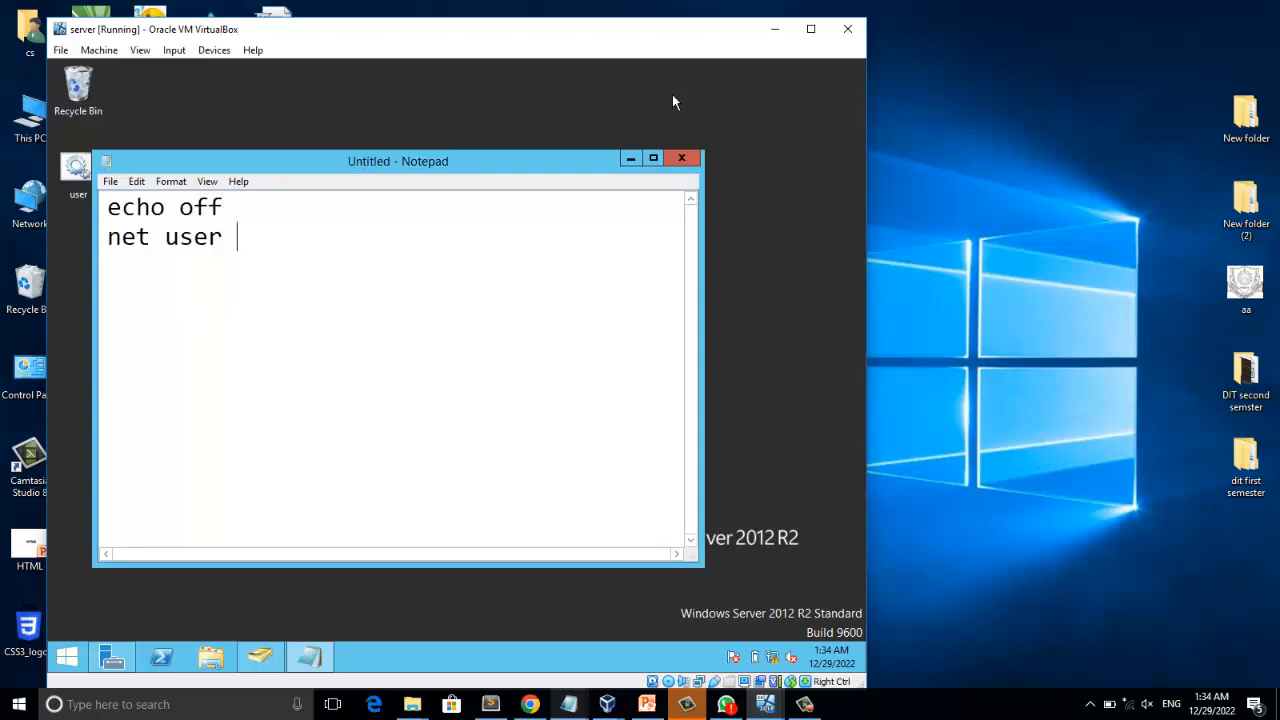
pyautogui.write('client abc12')
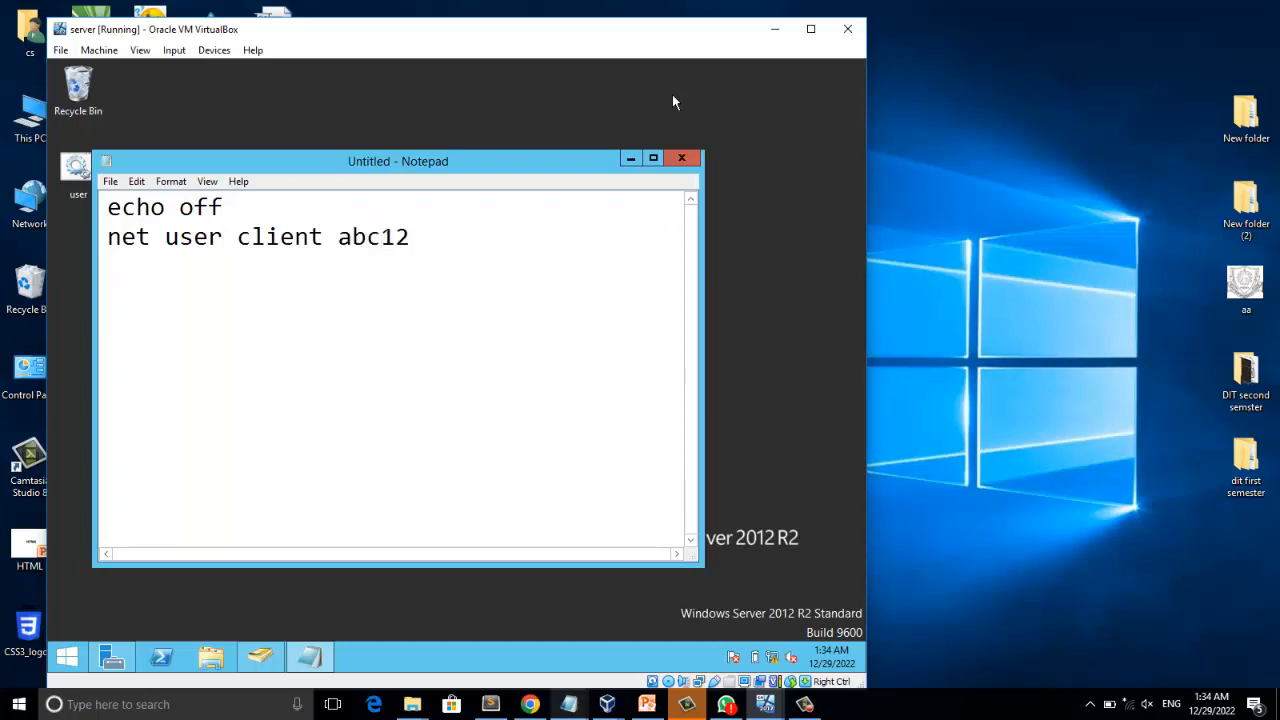
pyautogui.write('!@ /add')
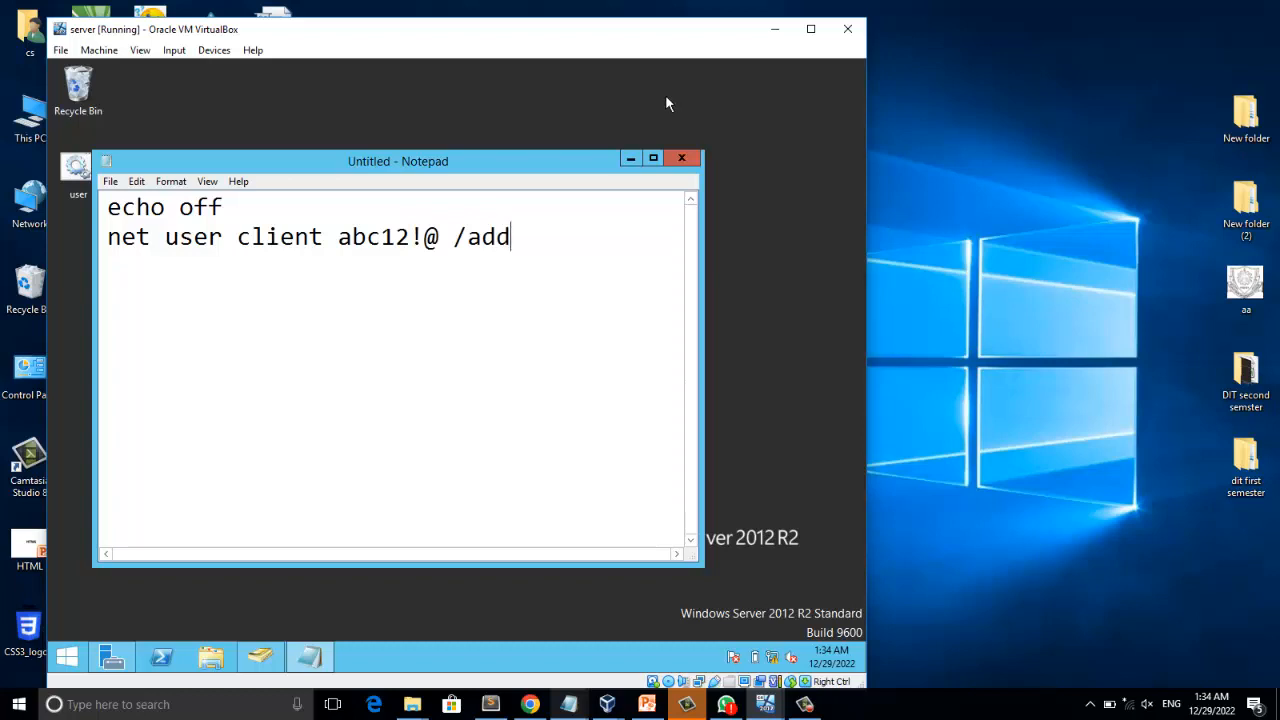
# Copy the net user line and paste five copies of it on separate lines below.
pyautogui.moveTo(512, 236); pyautogui.dragTo(77, 272)
pyautogui.hotkey('ctrl', 'c')
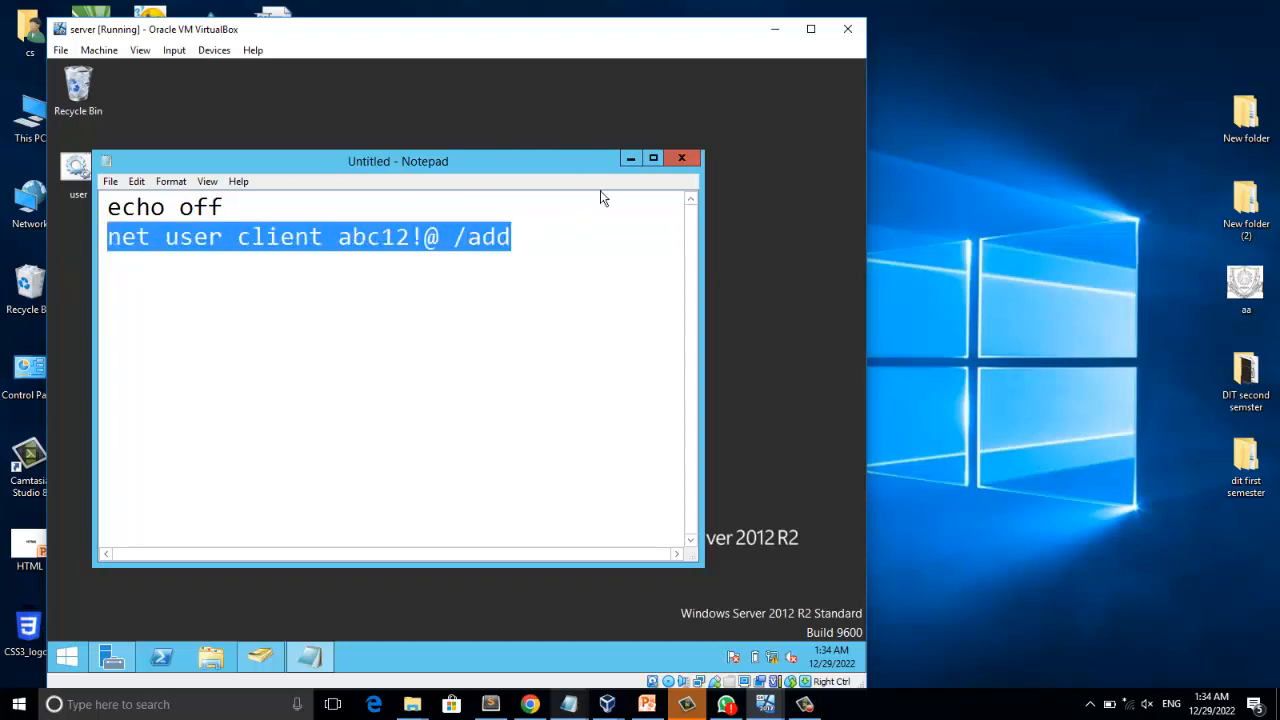
pyautogui.click(533, 245)
pyautogui.hotkey('ctrl', 'v')
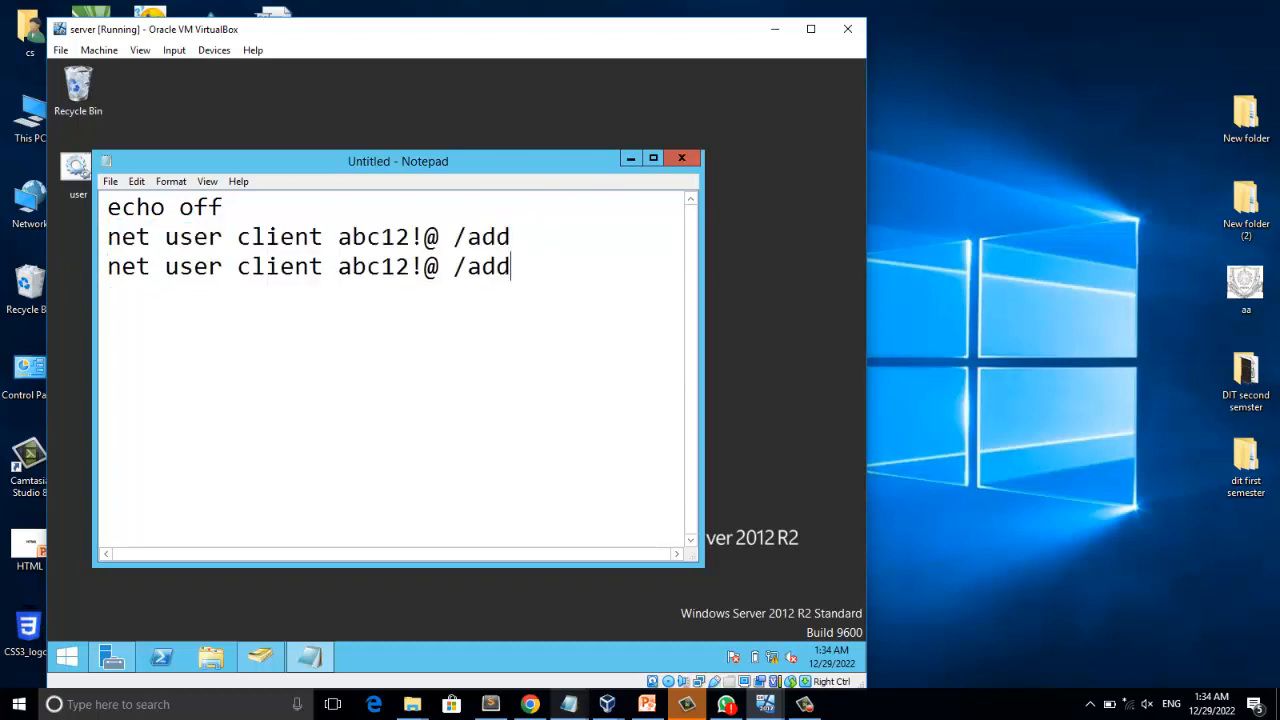
pyautogui.hotkey('ctrl', 'v')
pyautogui.press('Return')
pyautogui.hotkey('ctrl', 'v')
pyautogui.press('Return')
pyautogui.hotkey('ctrl', 'v')
pyautogui.press('Return')
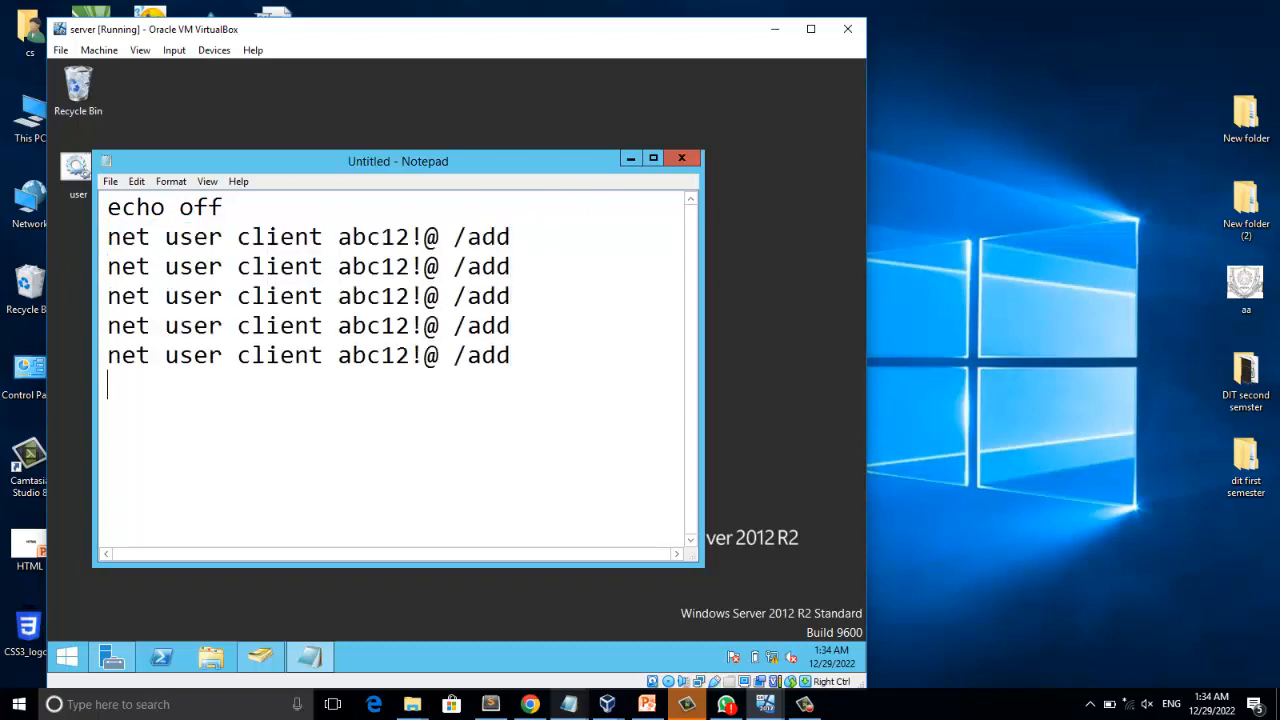
pyautogui.hotkey('ctrl', 'v')
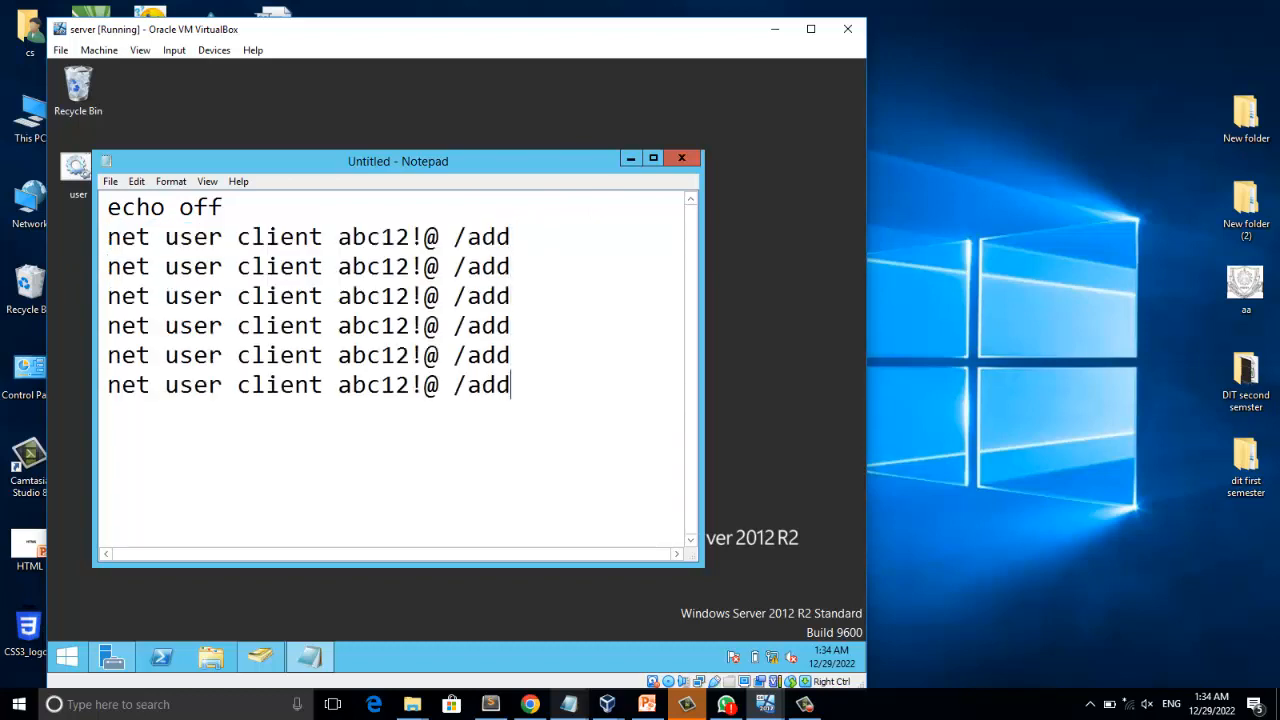
# Rename the usernames in the five copied lines to client1, client2, client3, client4 and client5.
pyautogui.click(323, 266)
pyautogui.write('1')
pyautogui.click(323, 296)
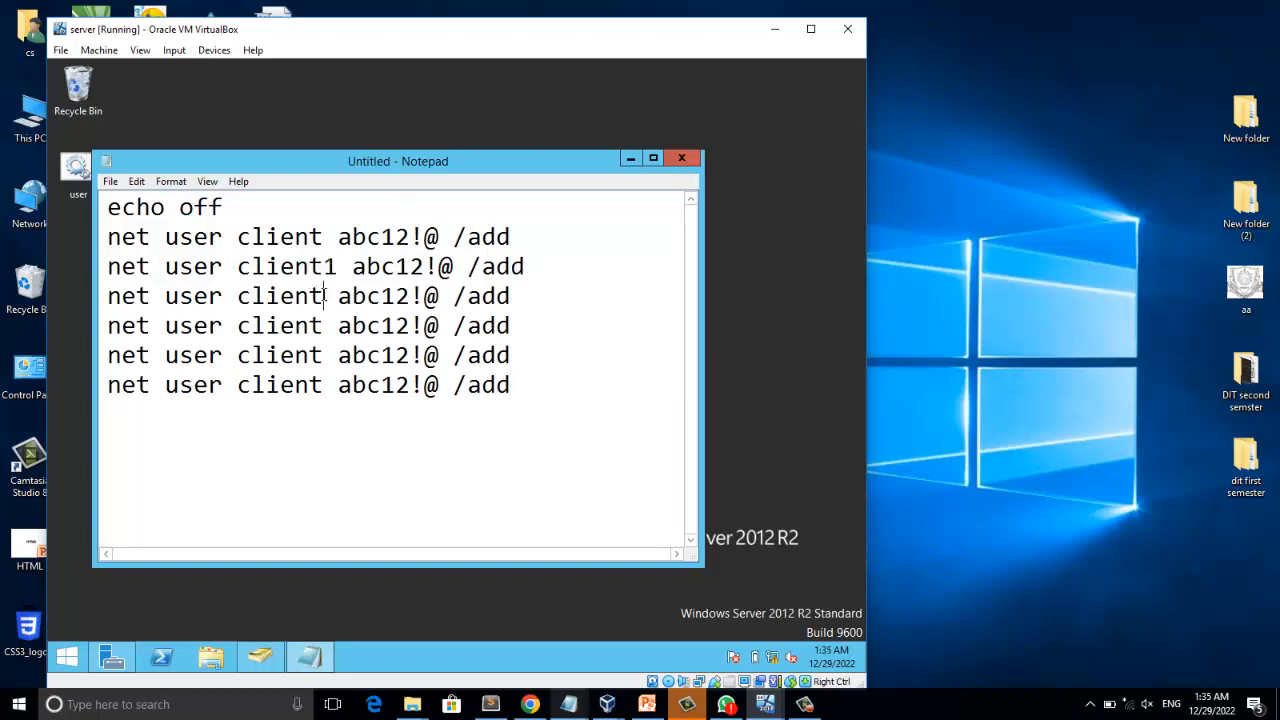
pyautogui.write('2')
pyautogui.click(323, 325)
pyautogui.write('3')
pyautogui.click(323, 355)
pyautogui.write('4')
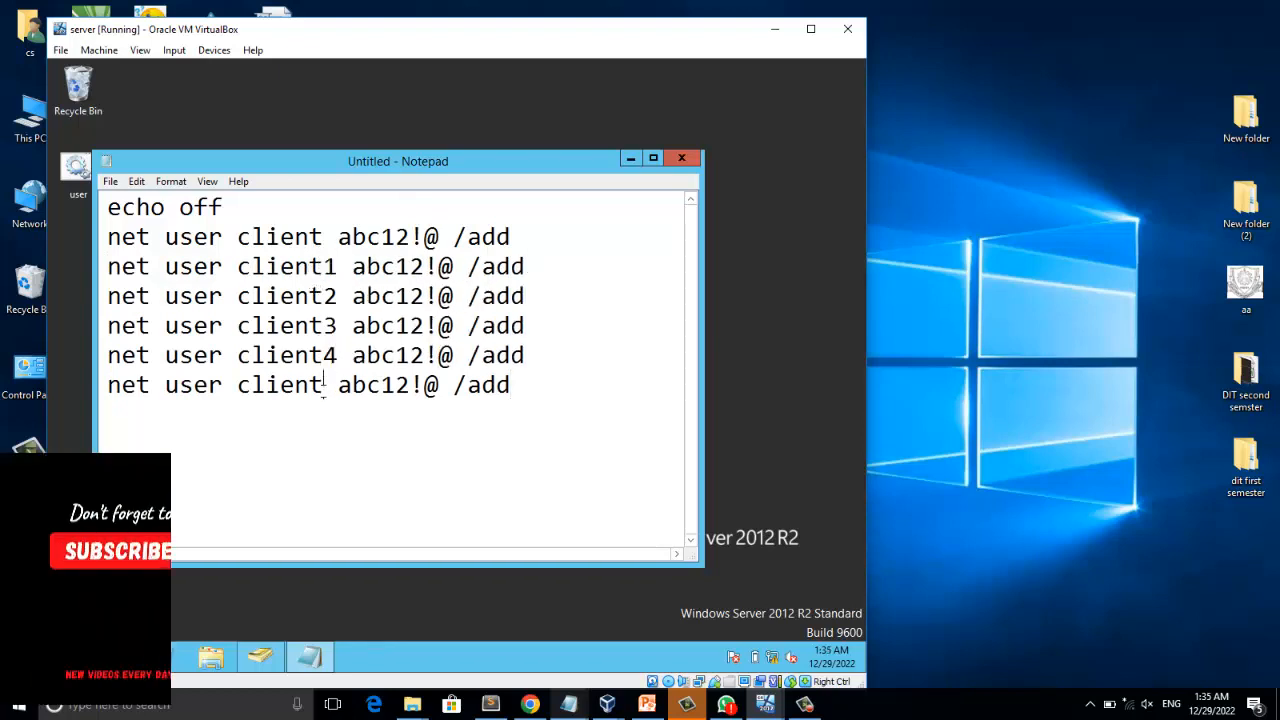
pyautogui.click(323, 385)
pyautogui.write('5')
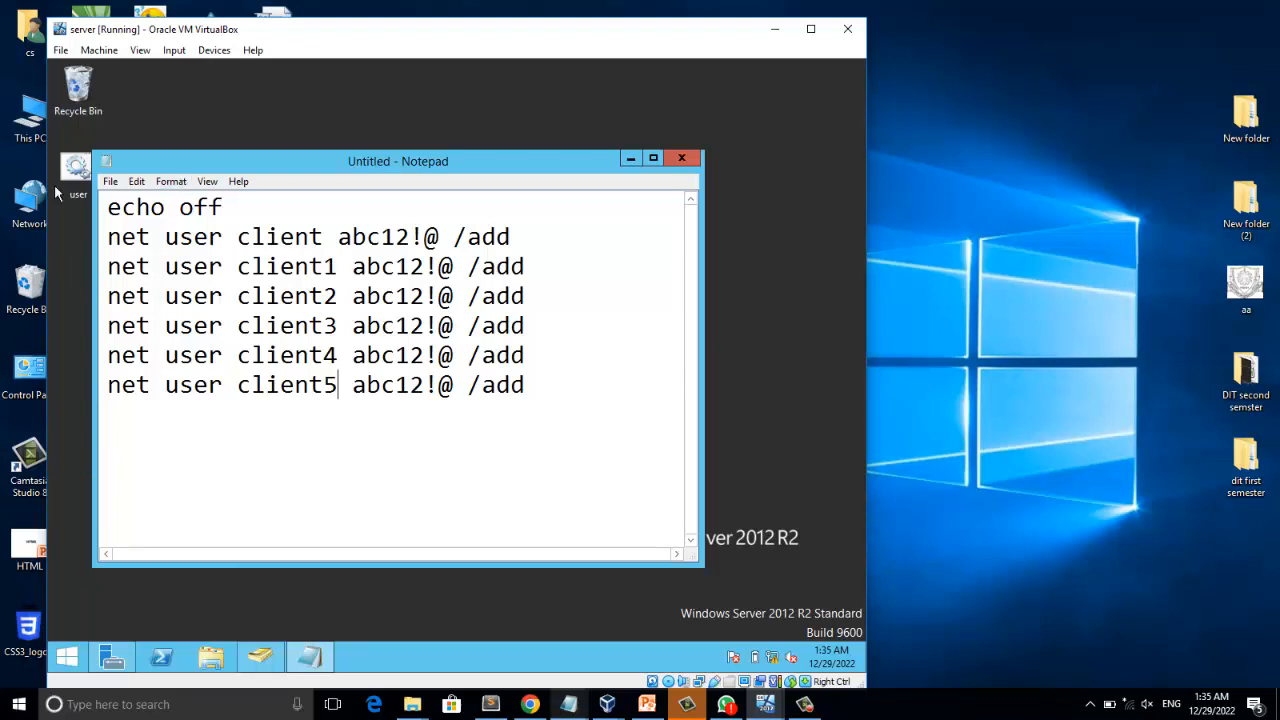
# Save the script to the Desktop as client.bat and close it.
pyautogui.click(113, 186)
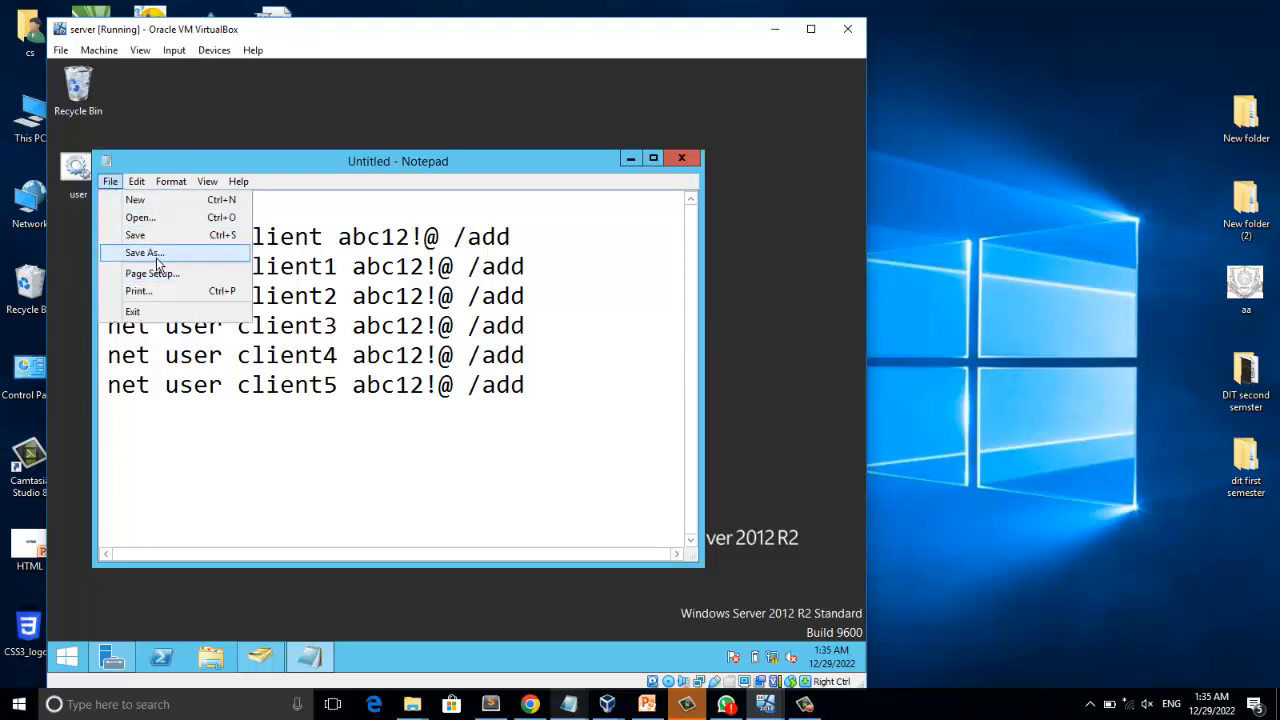
pyautogui.click(158, 257)
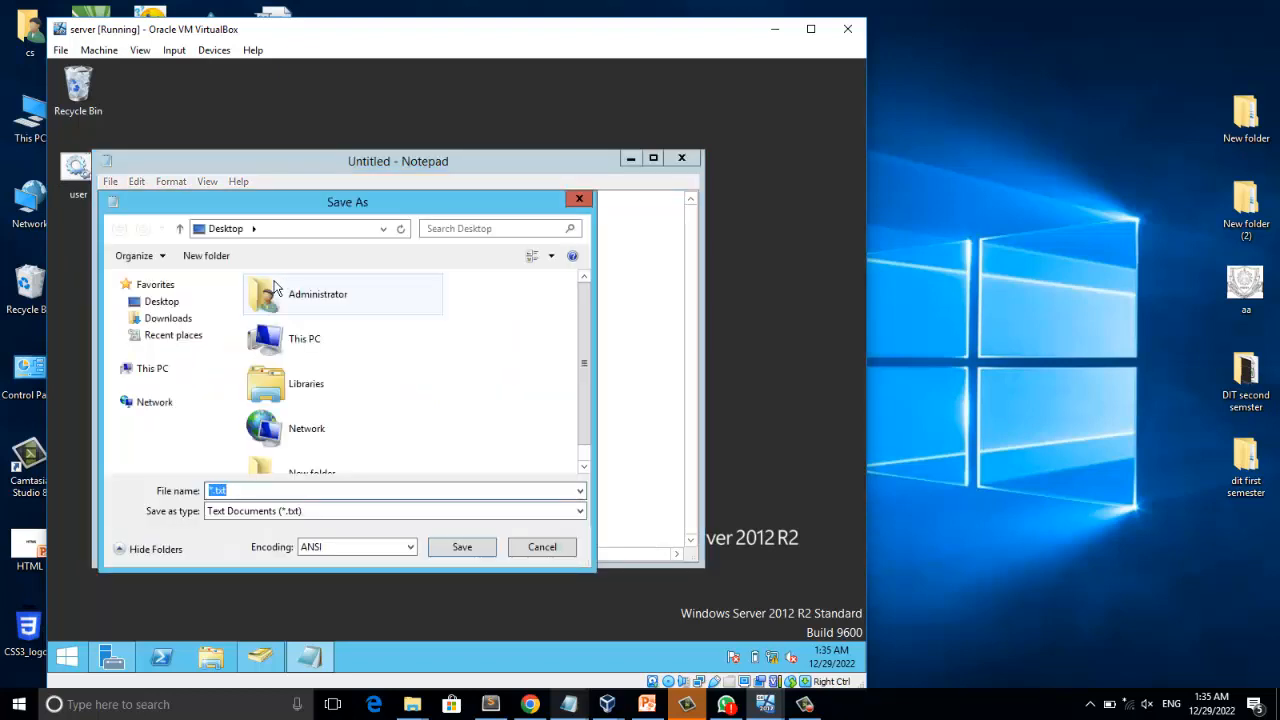
pyautogui.write('client.bat')
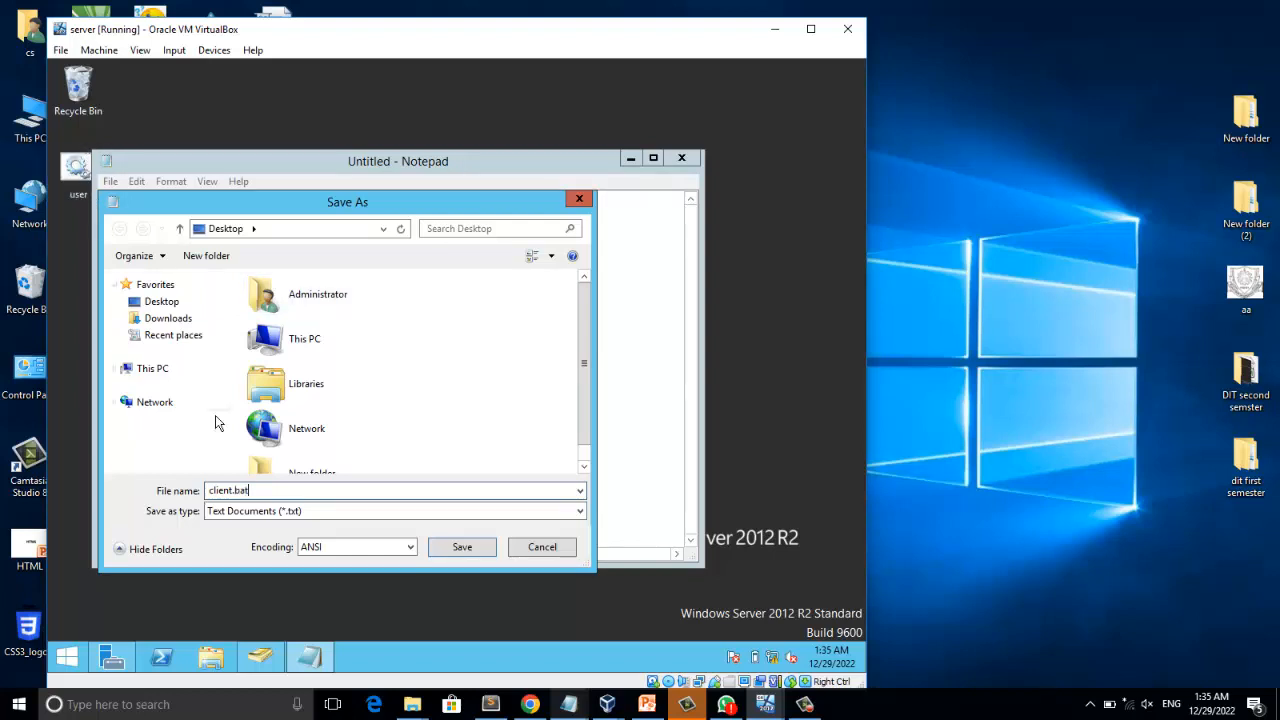
pyautogui.click(470, 547)
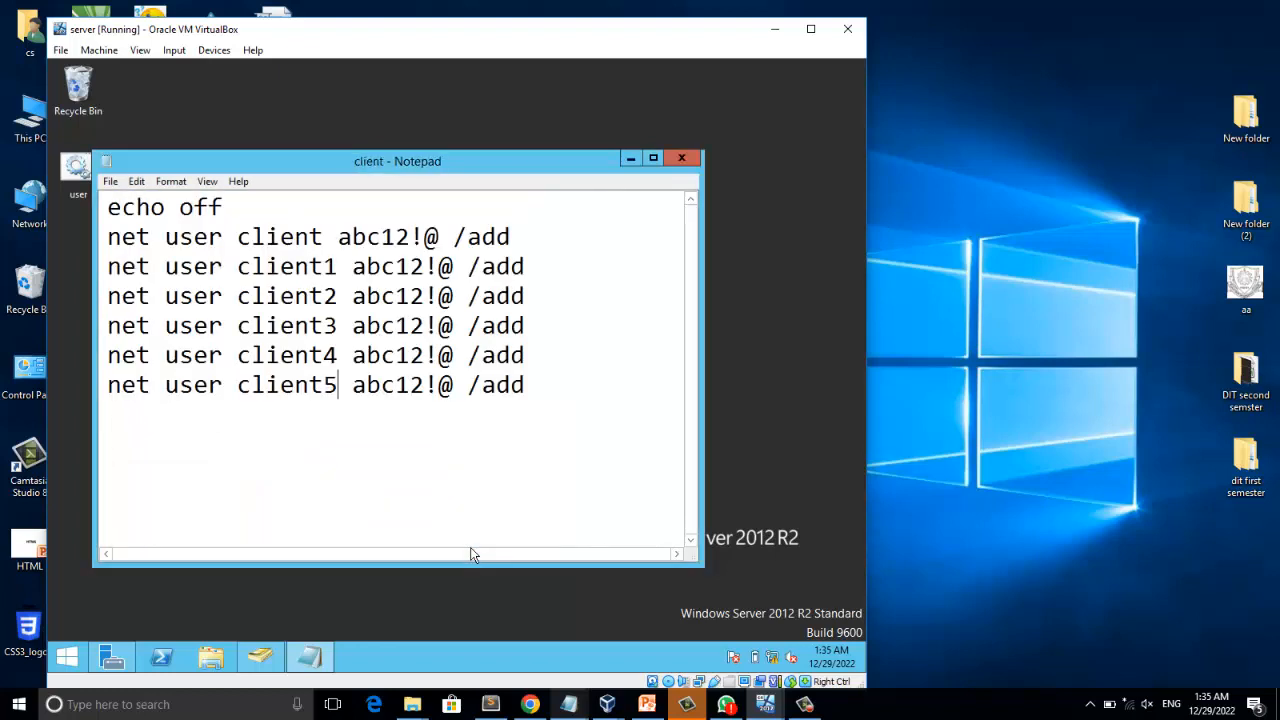
pyautogui.click(680, 160)
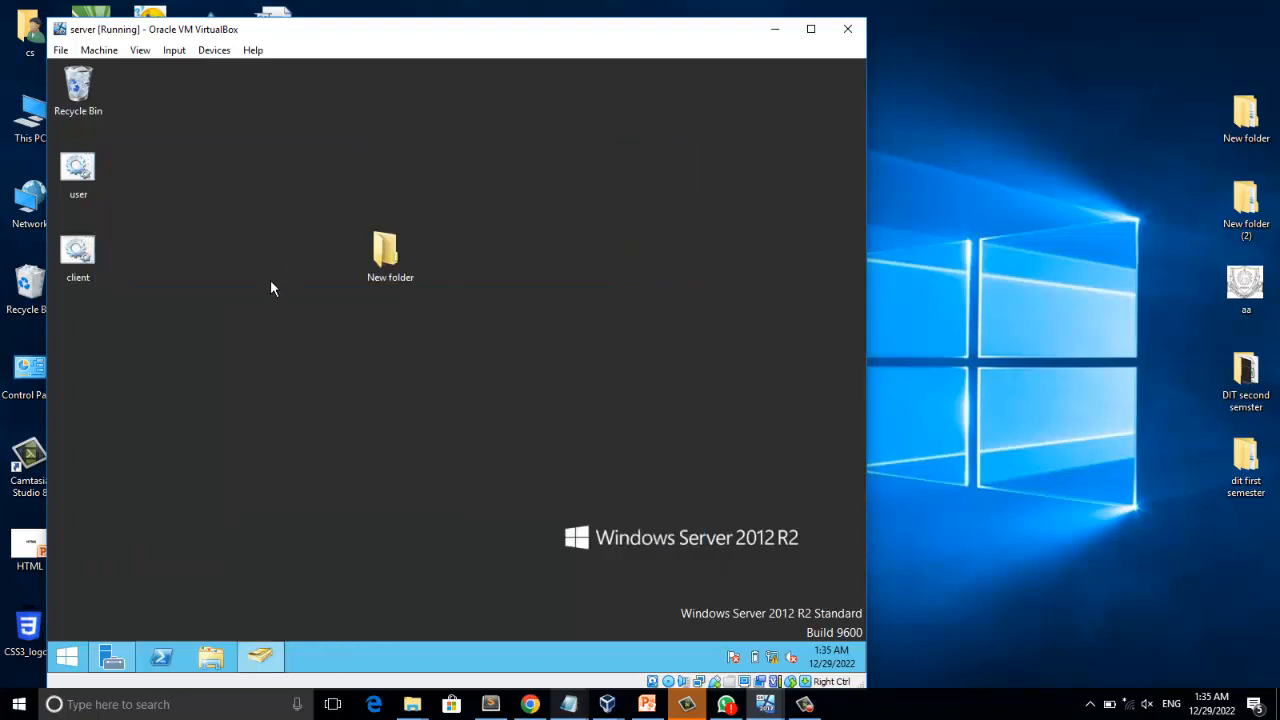
# Place the client batch file beside New folder, run it, and check the refreshed Users container of dit.com for the client accounts.
pyautogui.moveTo(78, 252); pyautogui.dragTo(490, 276)
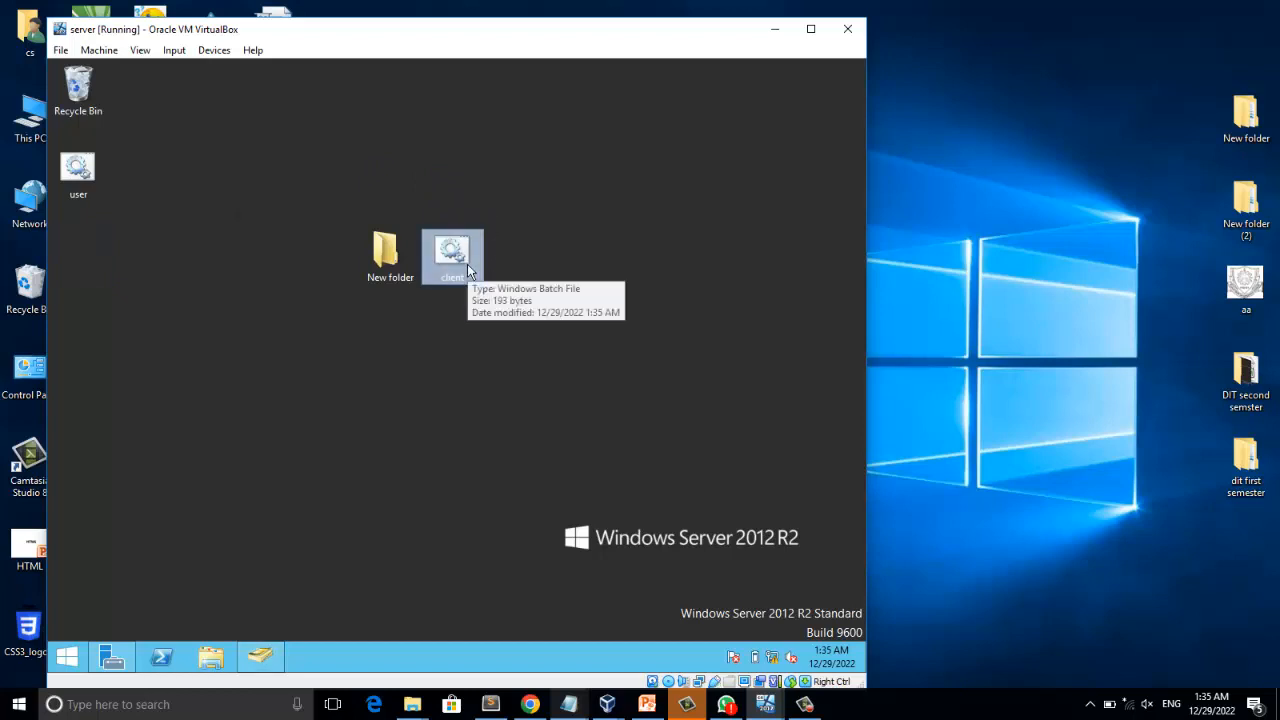
pyautogui.doubleClick(447, 260)
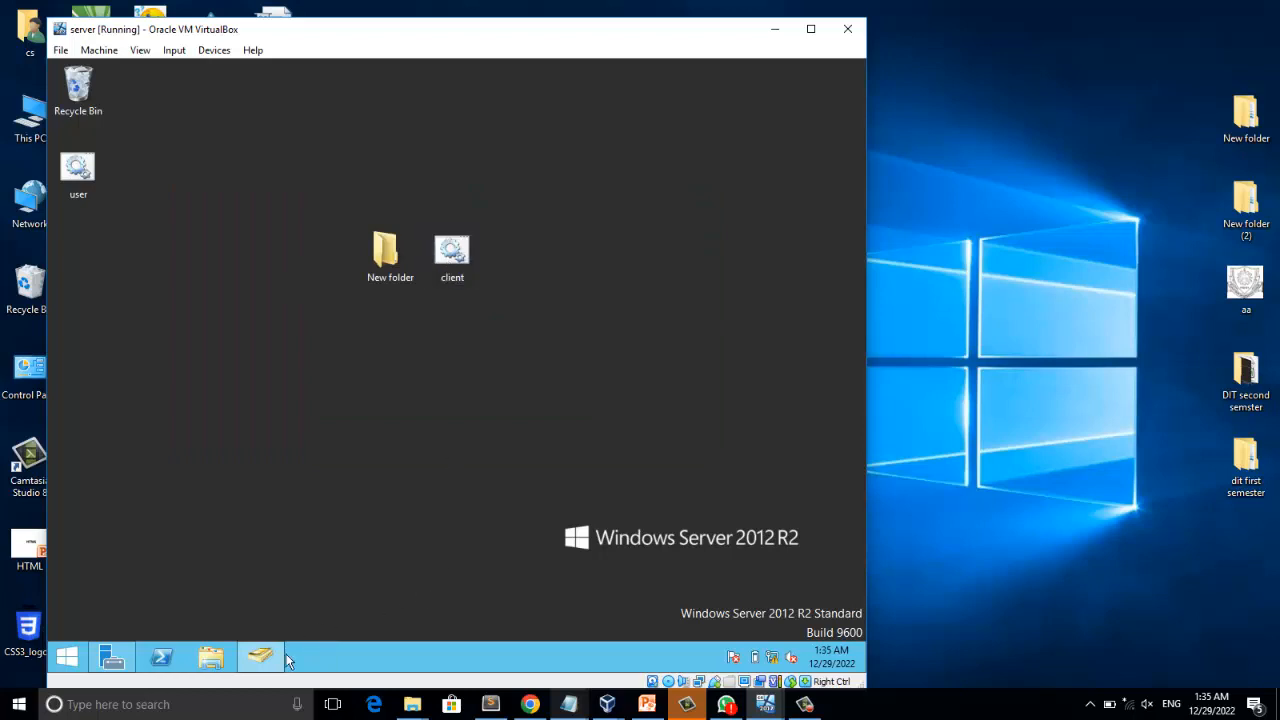
pyautogui.click(268, 658)
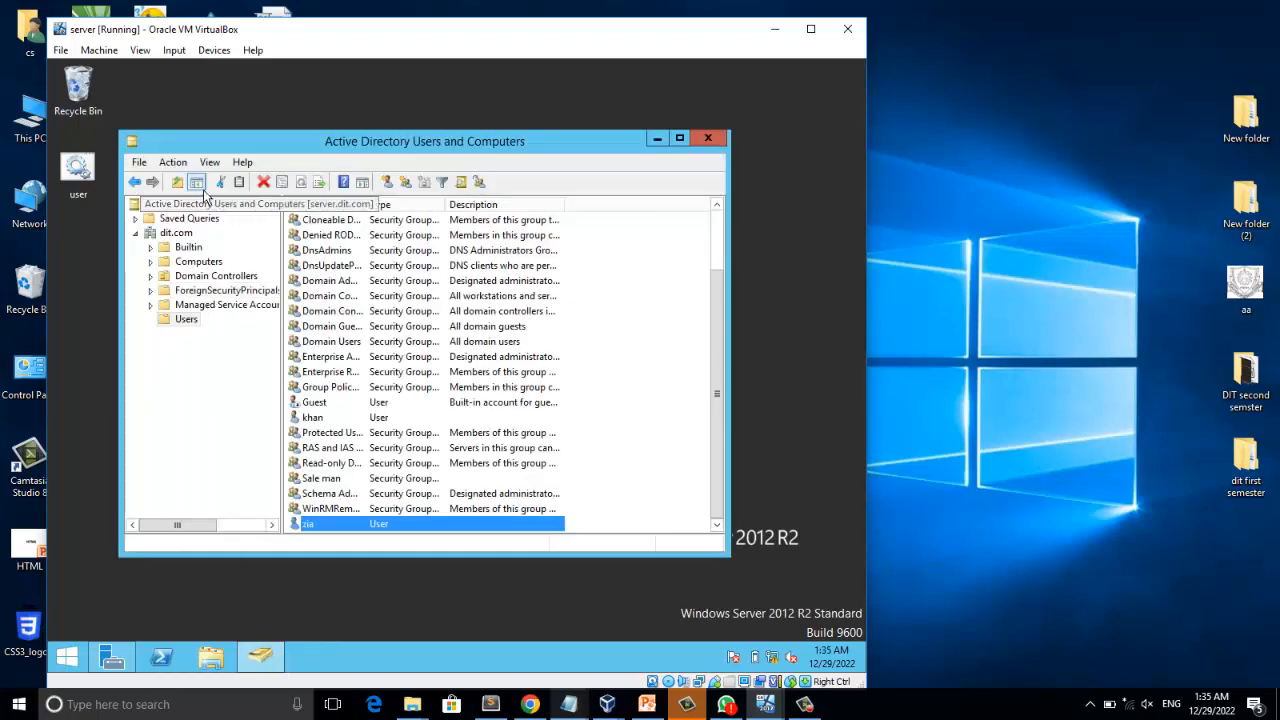
pyautogui.click(186, 232)
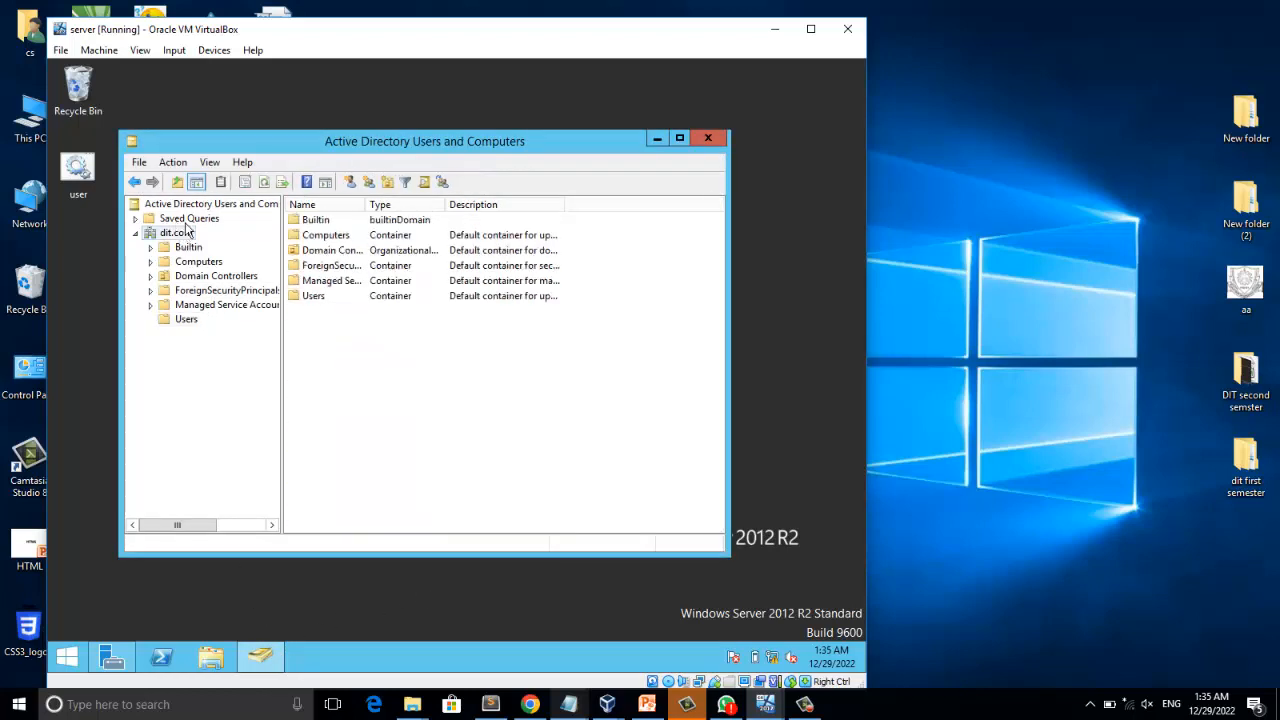
pyautogui.click(261, 186)
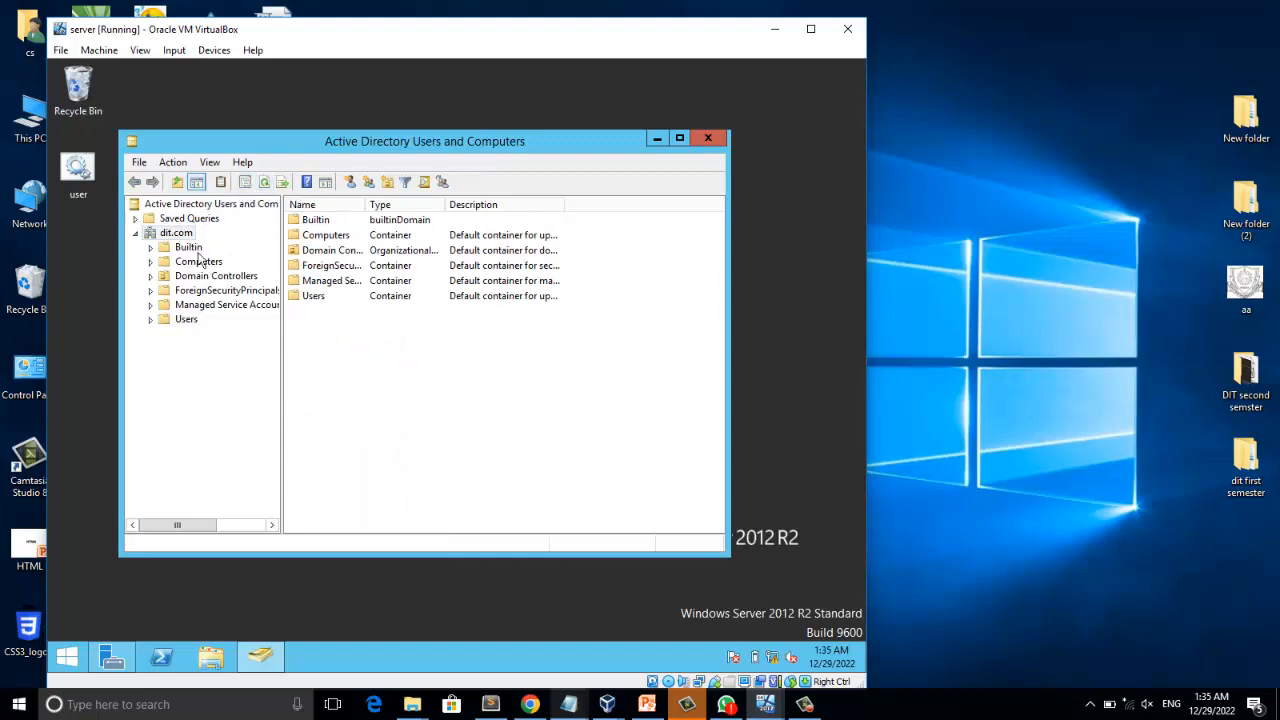
pyautogui.click(194, 320)
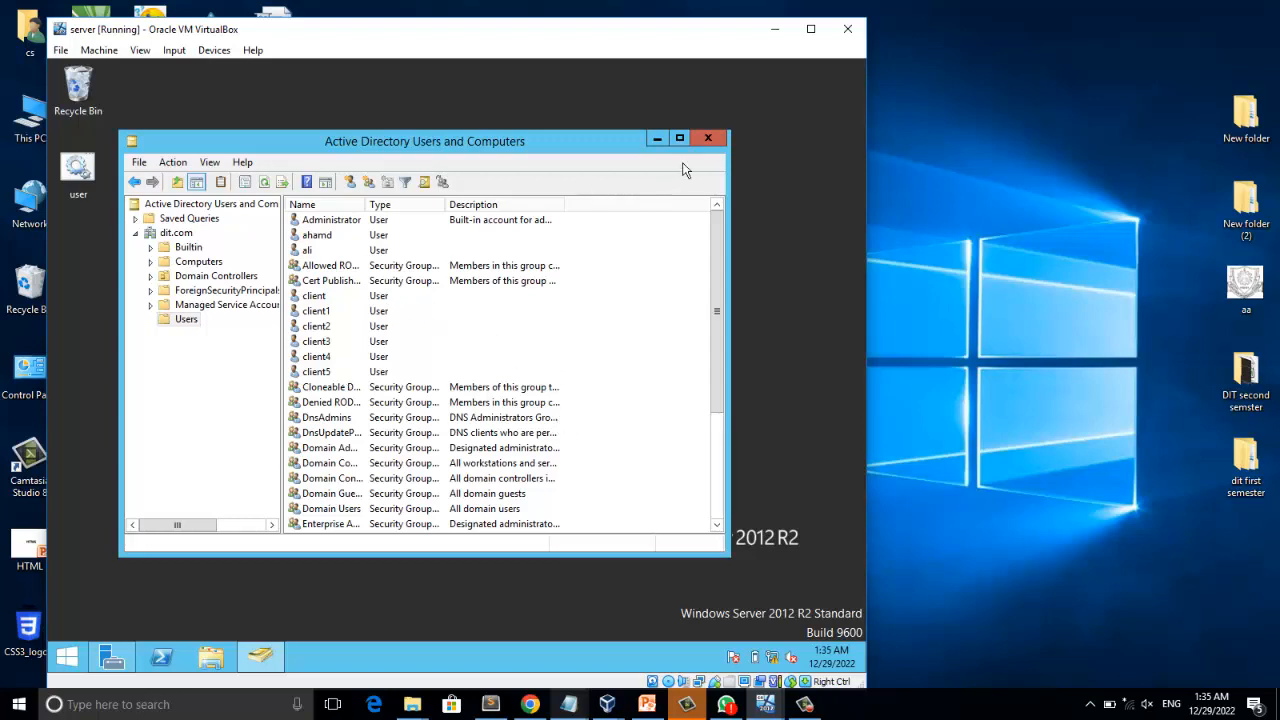
# Start a new user object in the Users container of dit.com and enter the user's first name and logon name.
pyautogui.click(182, 236)
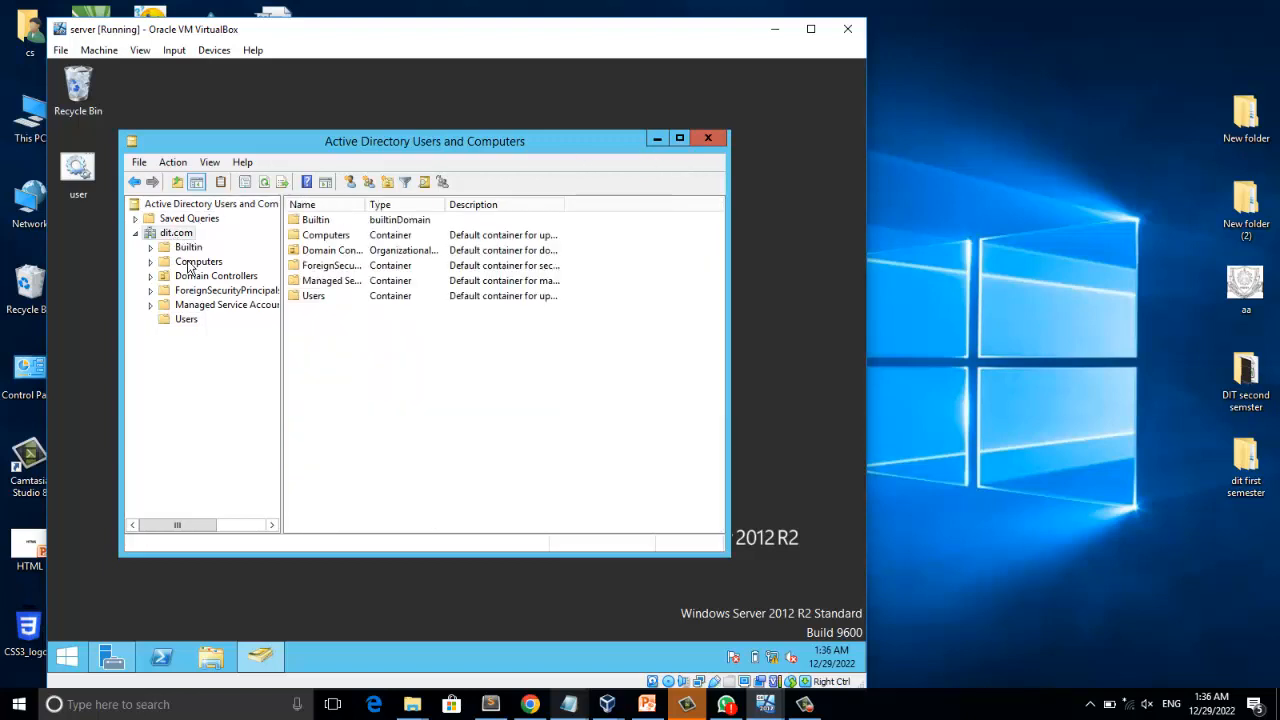
pyautogui.click(188, 322)
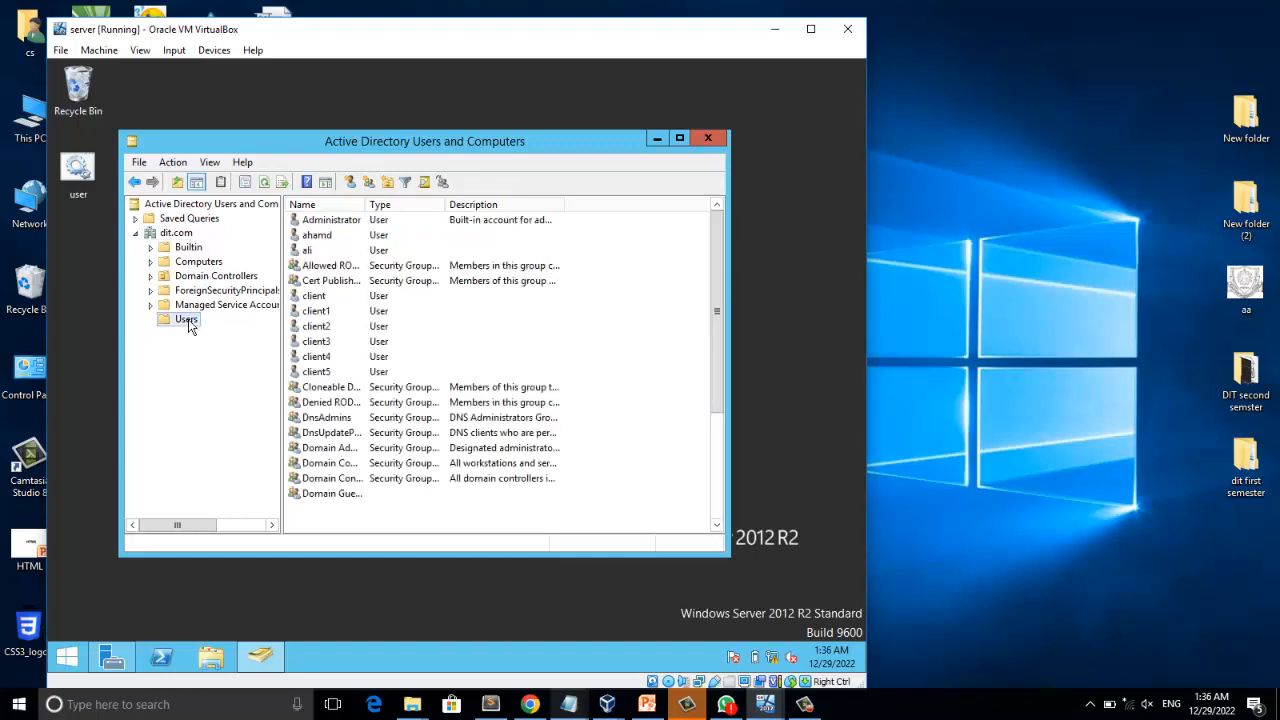
pyautogui.rightClick(188, 320)
pyautogui.moveTo(336, 375)
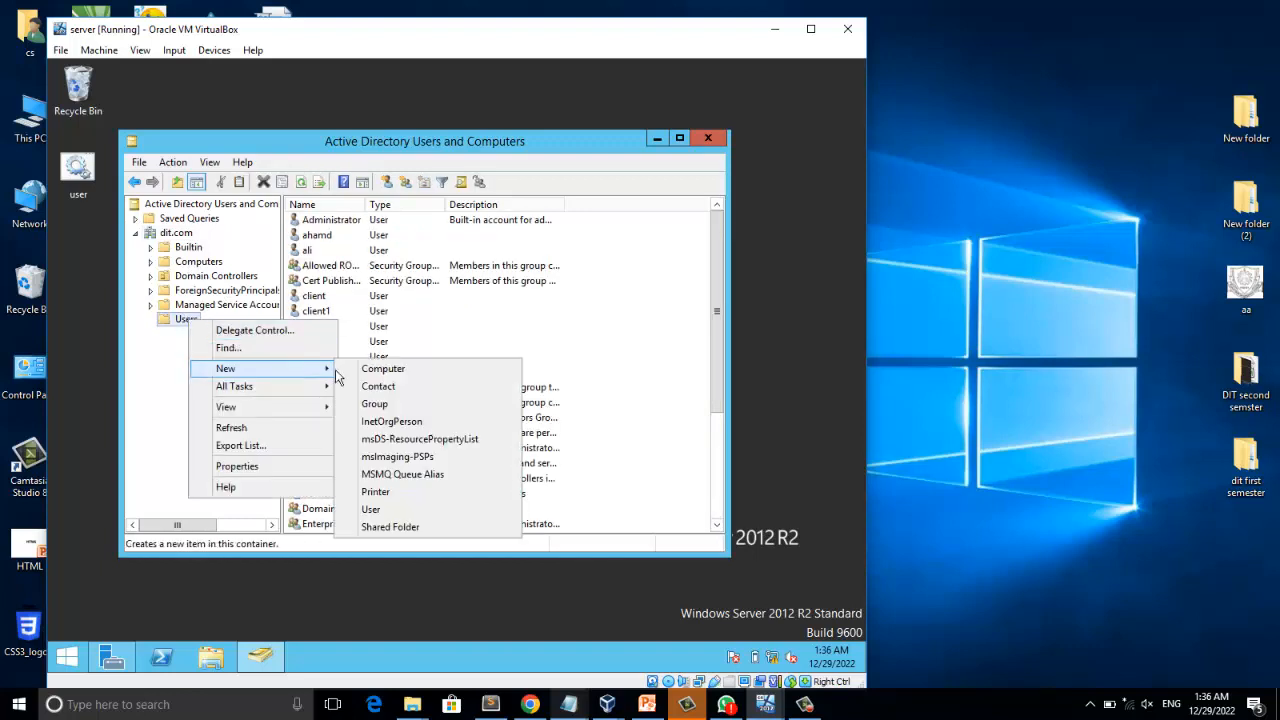
pyautogui.click(386, 510)
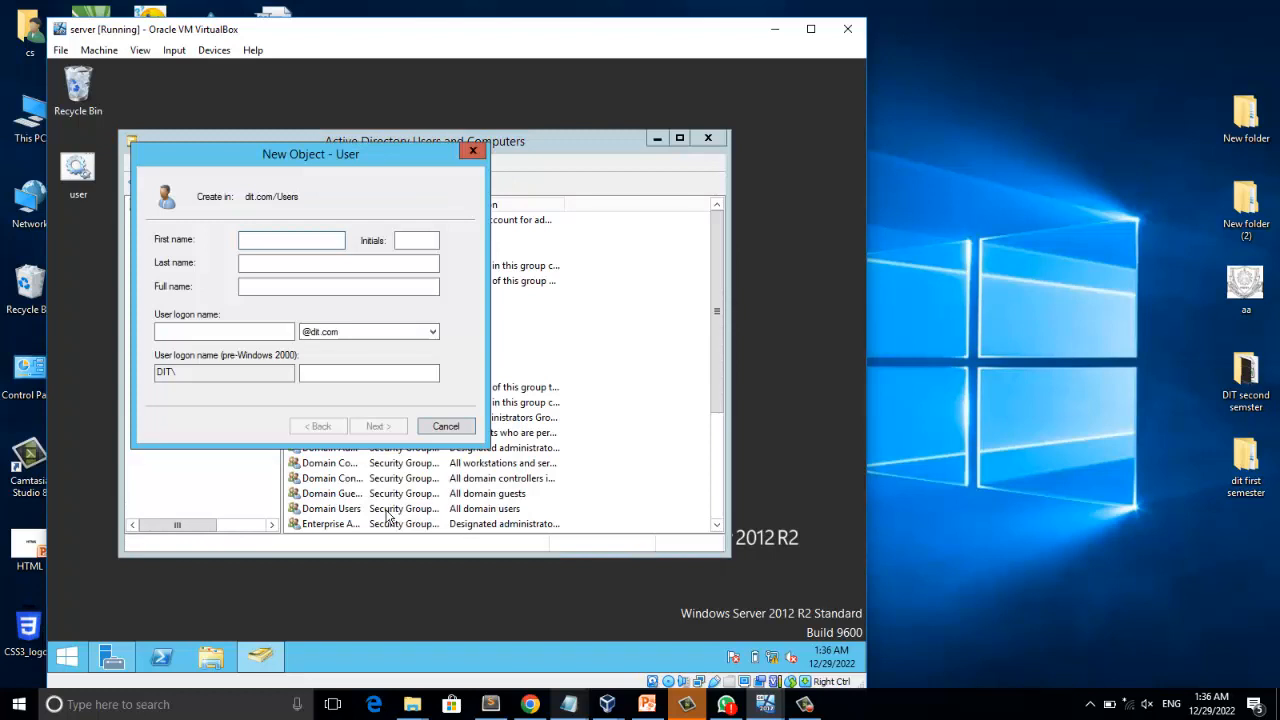
pyautogui.write('hamid')
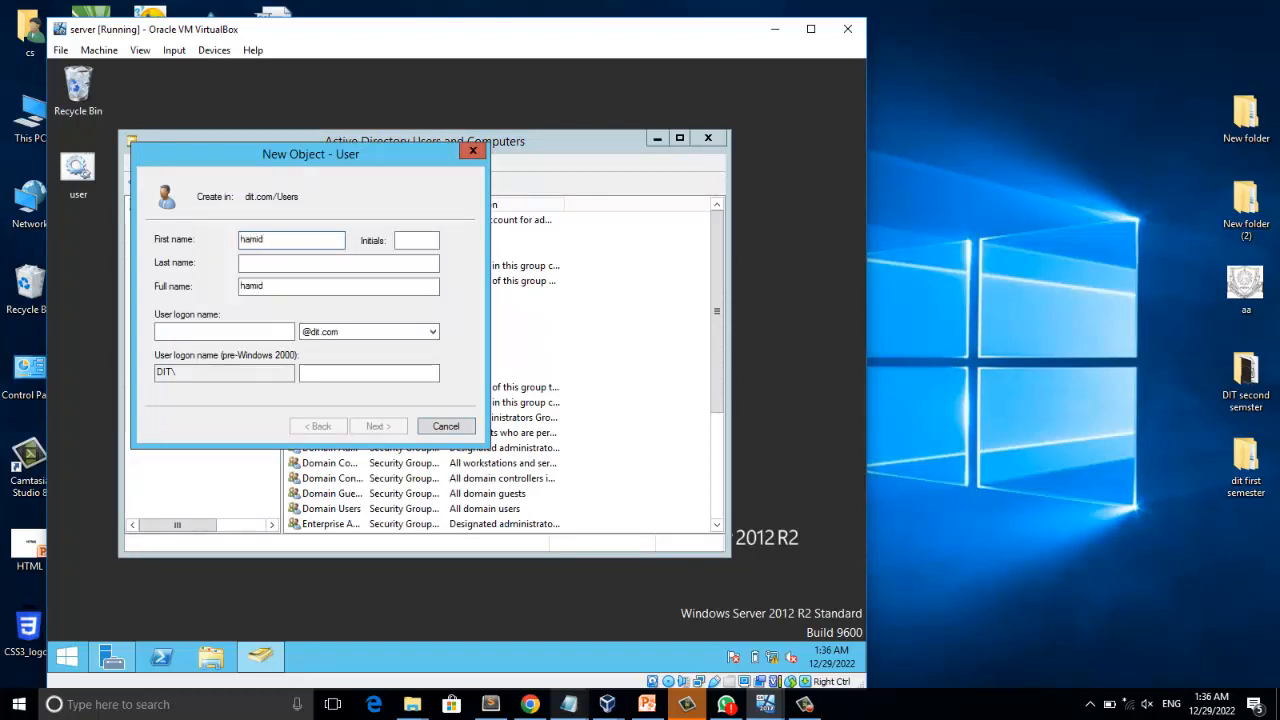
pyautogui.click(237, 331)
pyautogui.write('hamid')
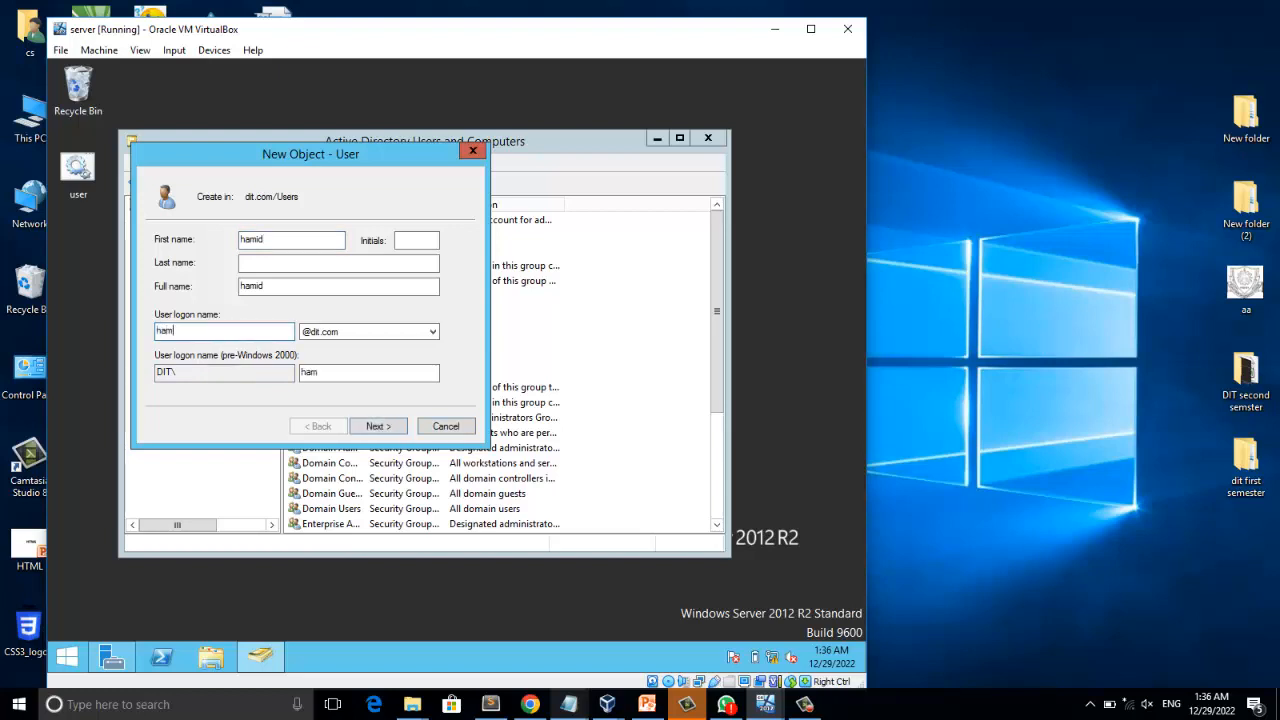
# Enter and confirm the account password for the new user, set the account as disabled, and proceed to the summary.
pyautogui.click(376, 428)
pyautogui.write('12')
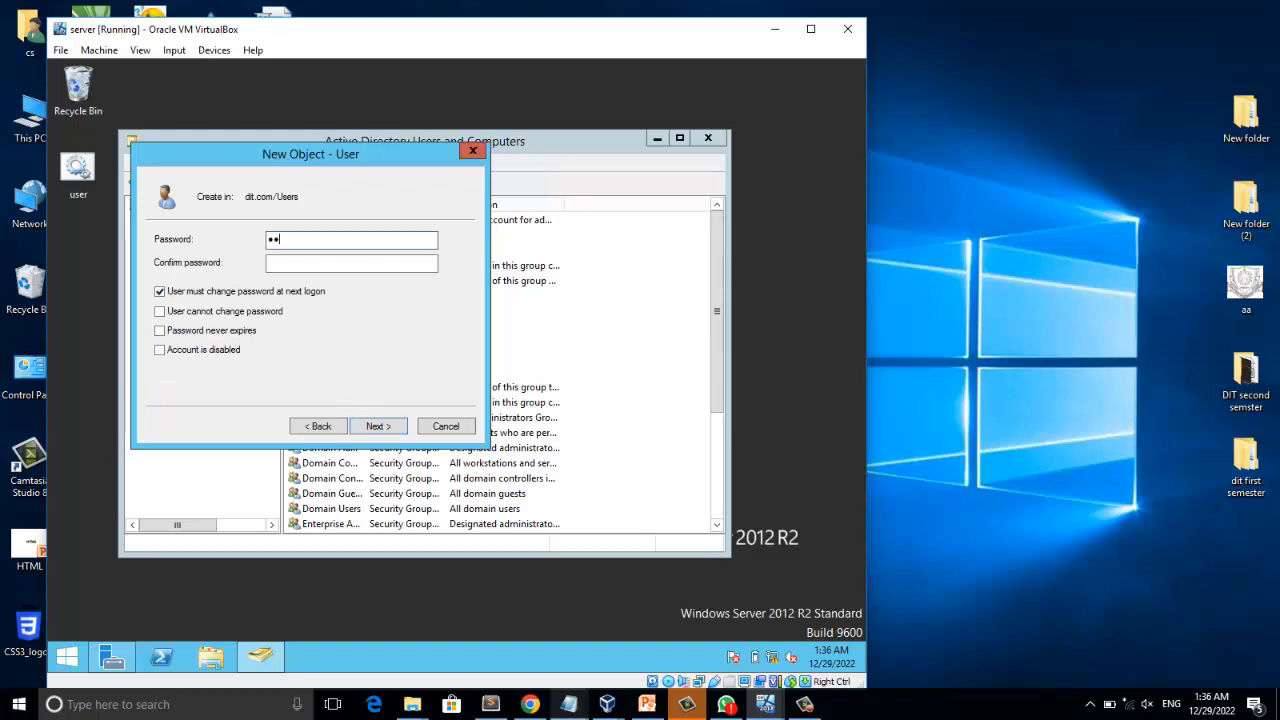
pyautogui.write('345')
pyautogui.click(349, 264)
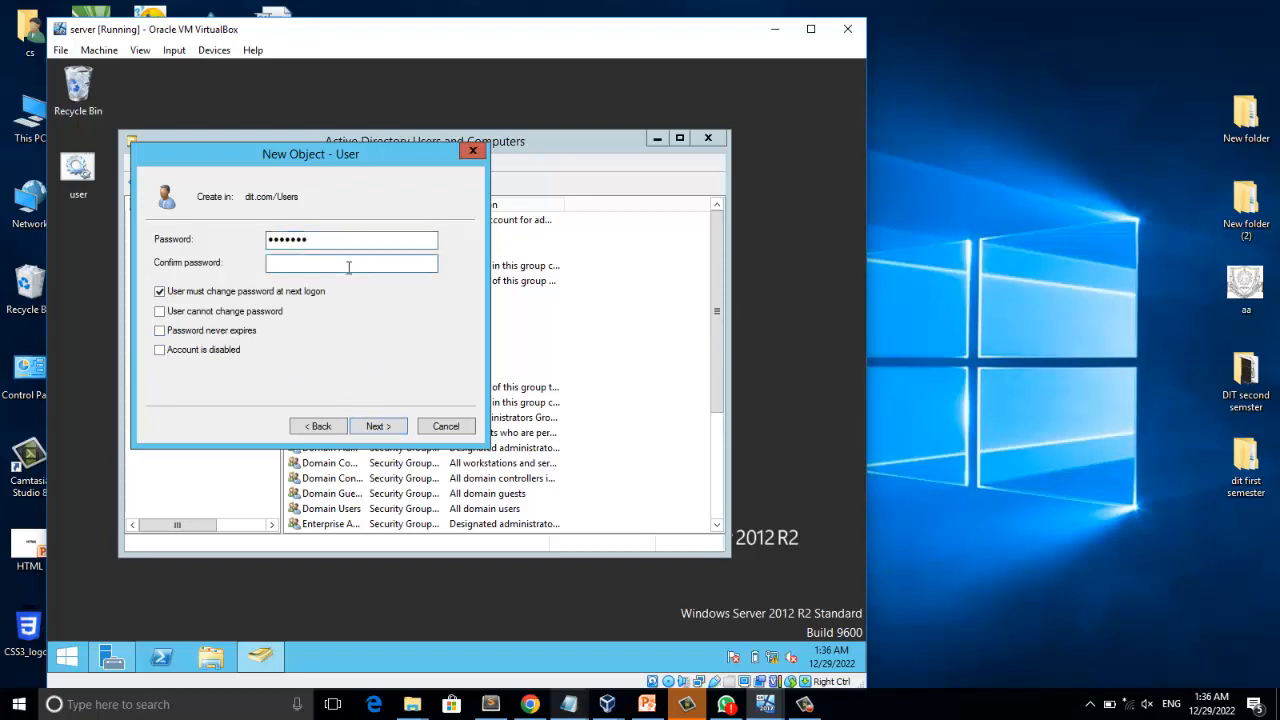
pyautogui.write('12')
pyautogui.click(198, 352)
pyautogui.click(376, 427)
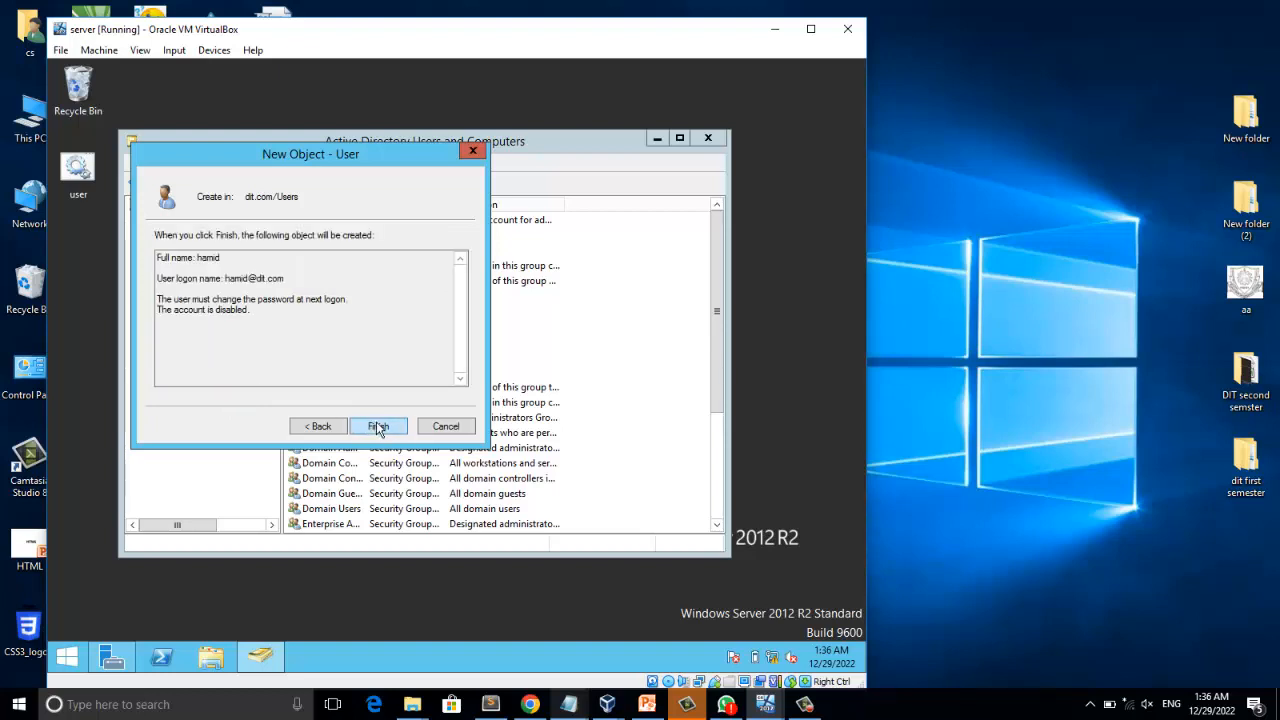
# Finish creating the disabled user account and select it in the Users container of dit.com.
pyautogui.click(376, 427)
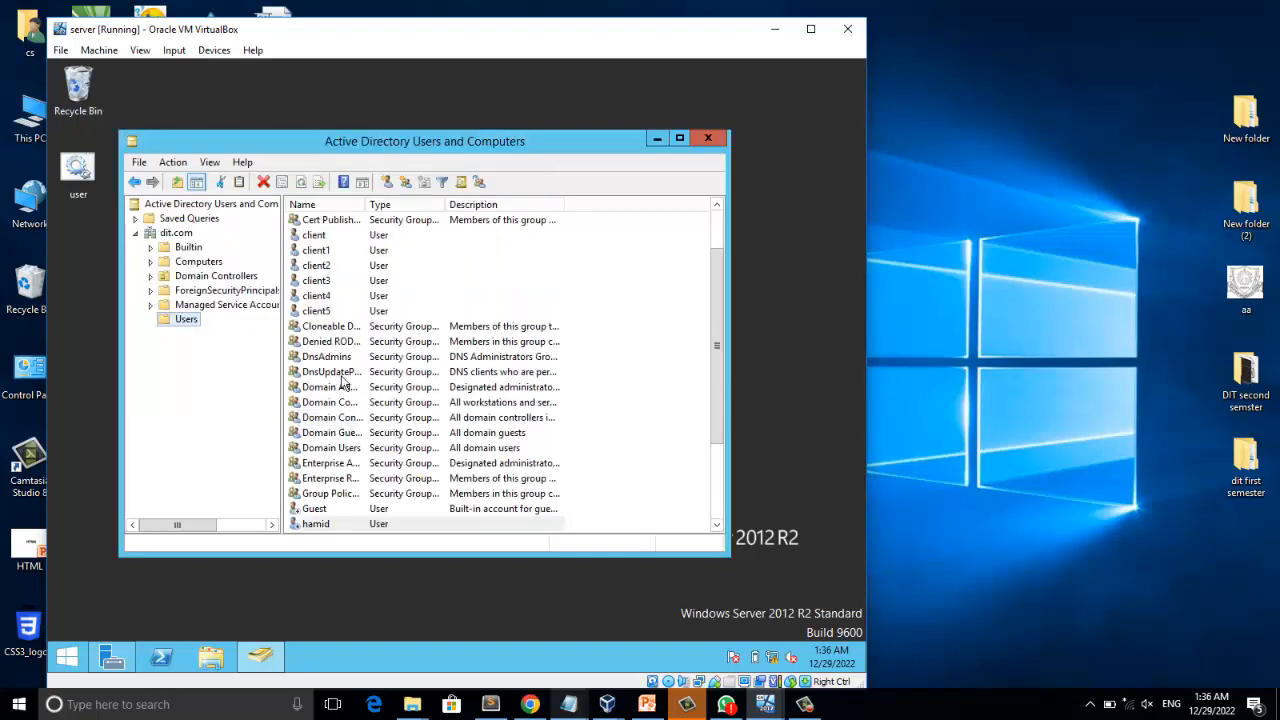
pyautogui.scroll(-1, 453, 453)
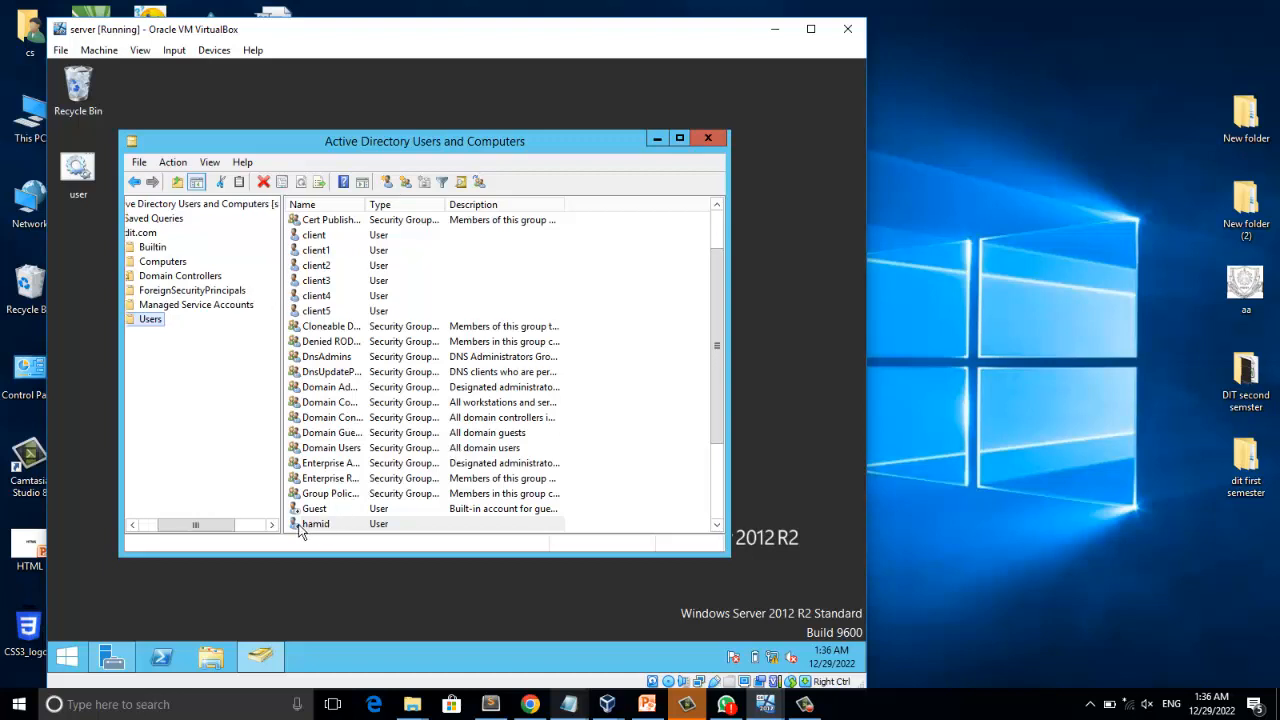
pyautogui.click(304, 512)
pyautogui.click(300, 522)
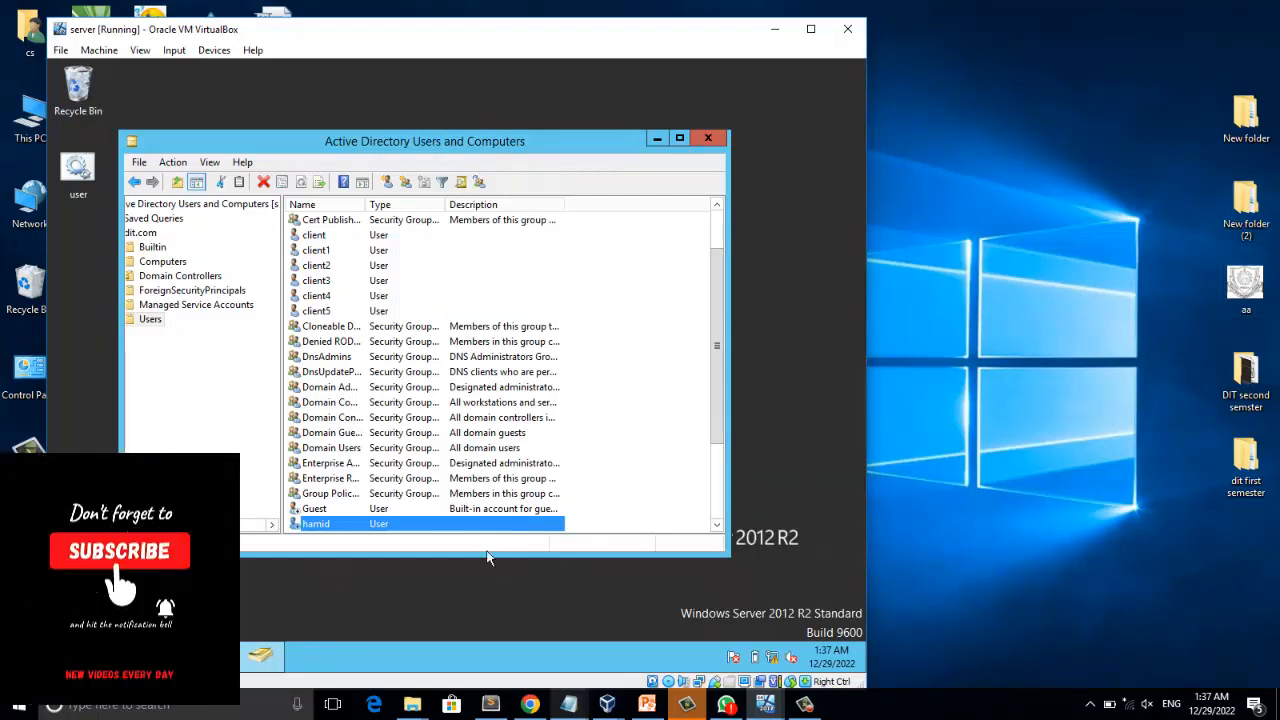
# Open Windows Magnifier, examine the new disabled user's icon in the Users list at up to 400% zoom, and close Magnifier.
pyautogui.click(140, 705)
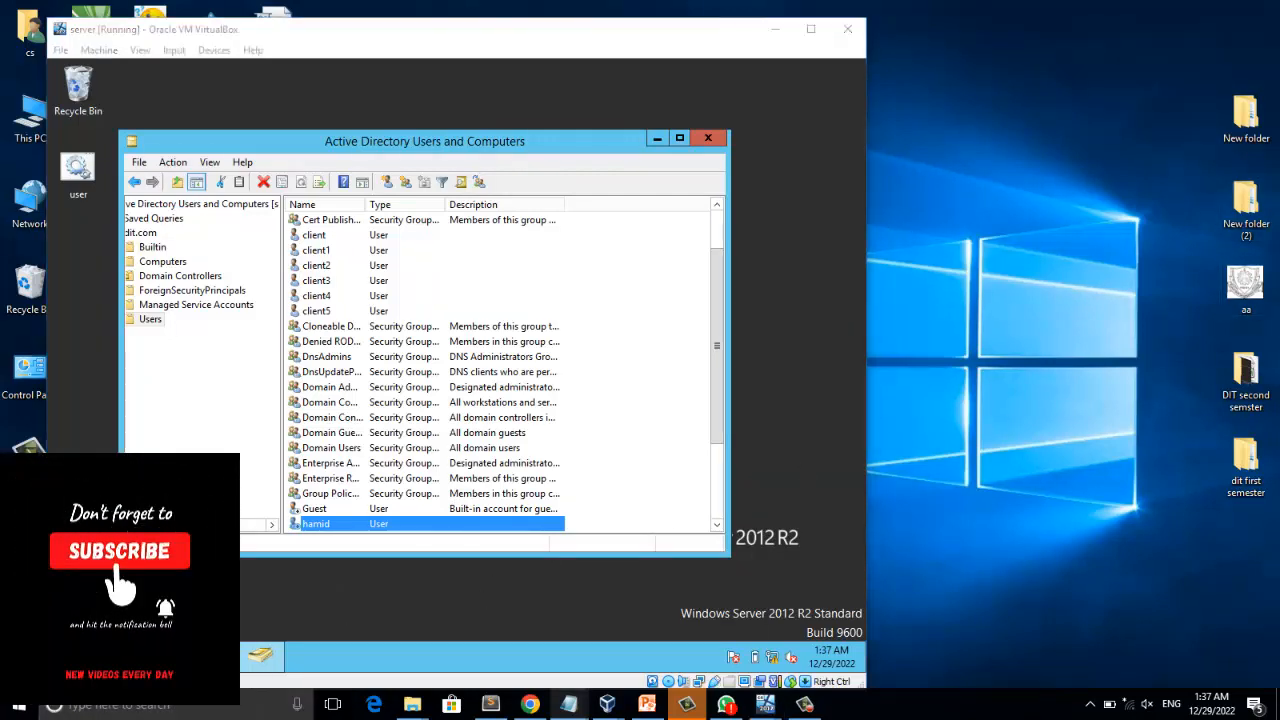
pyautogui.write('m')
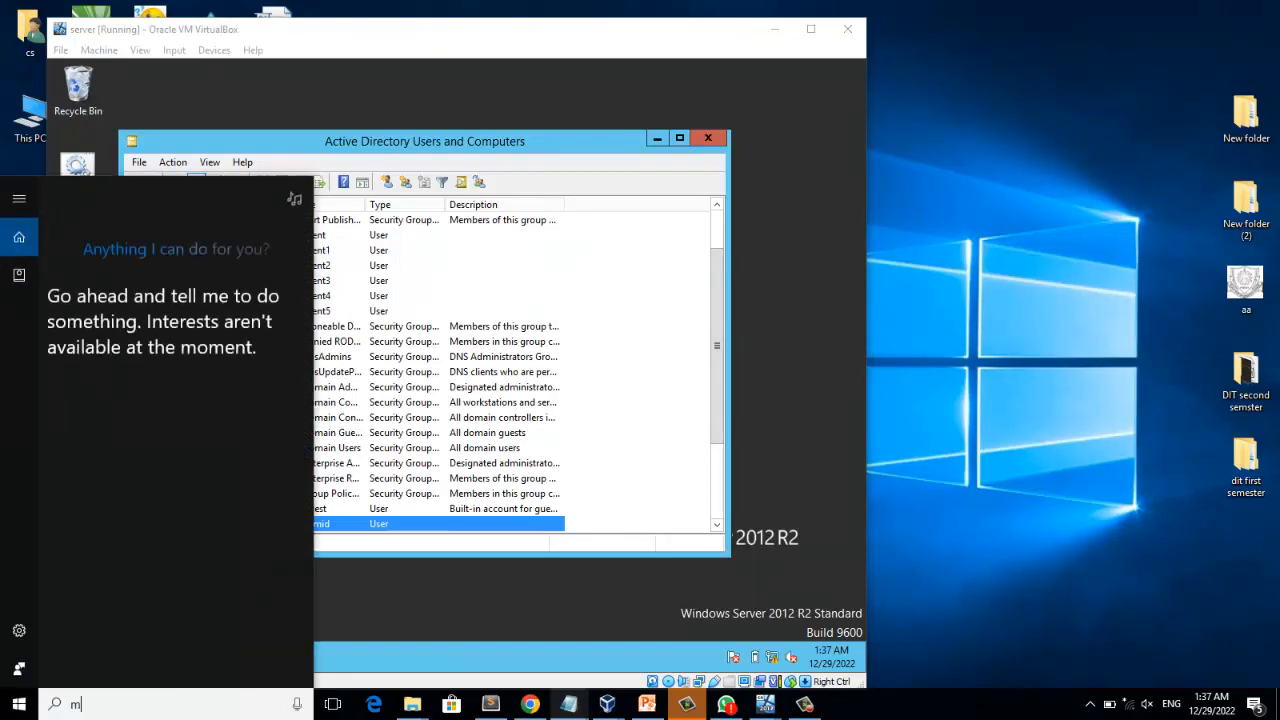
pyautogui.write('ag')
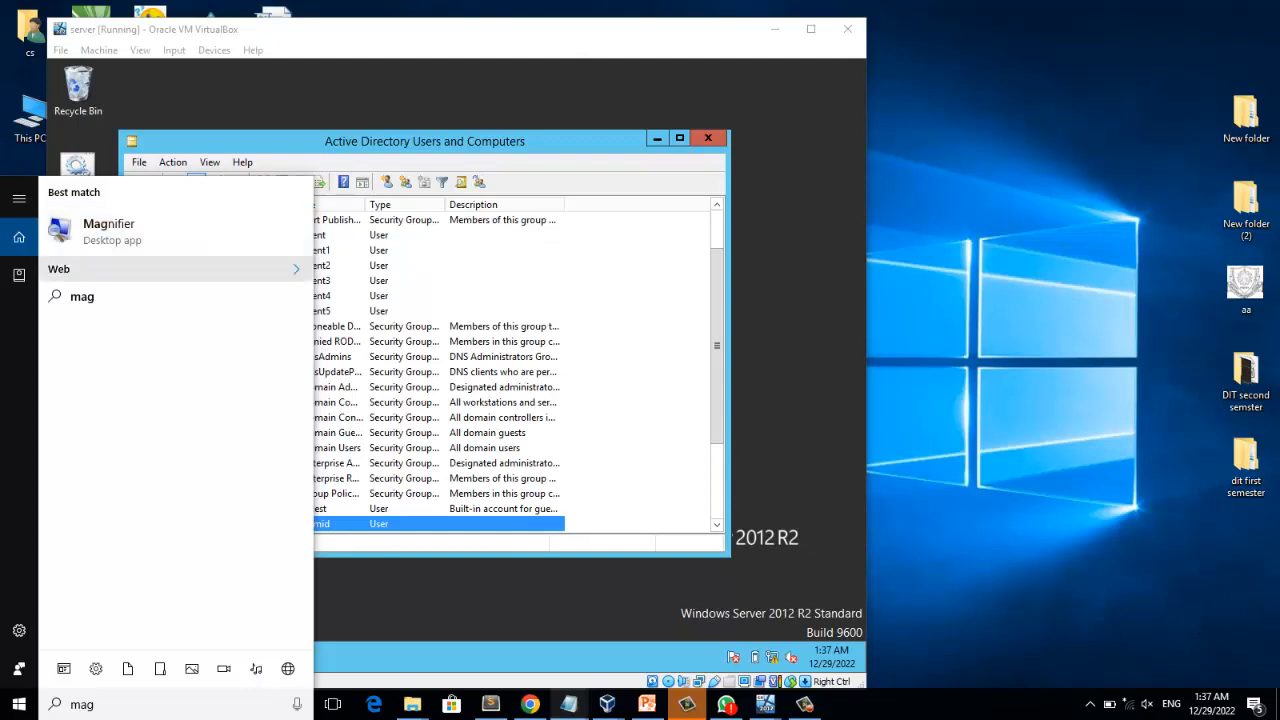
pyautogui.click(116, 234)
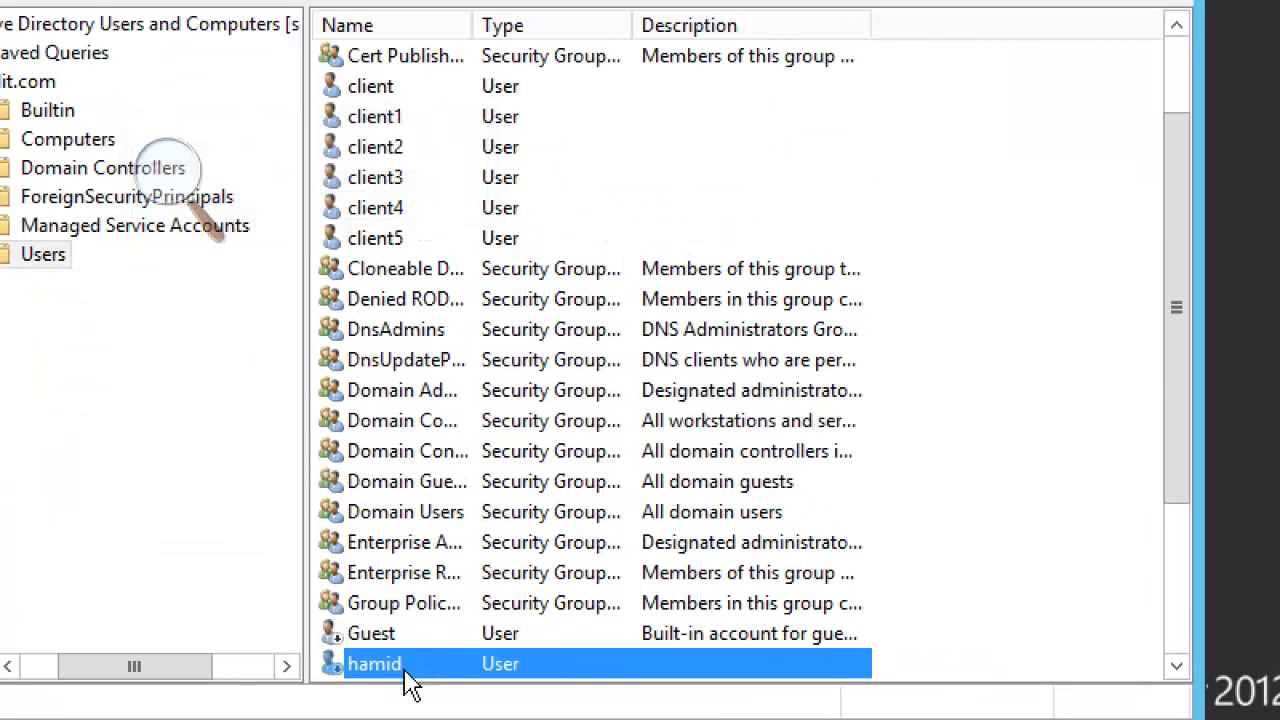
pyautogui.scroll(-3, 400, 620)
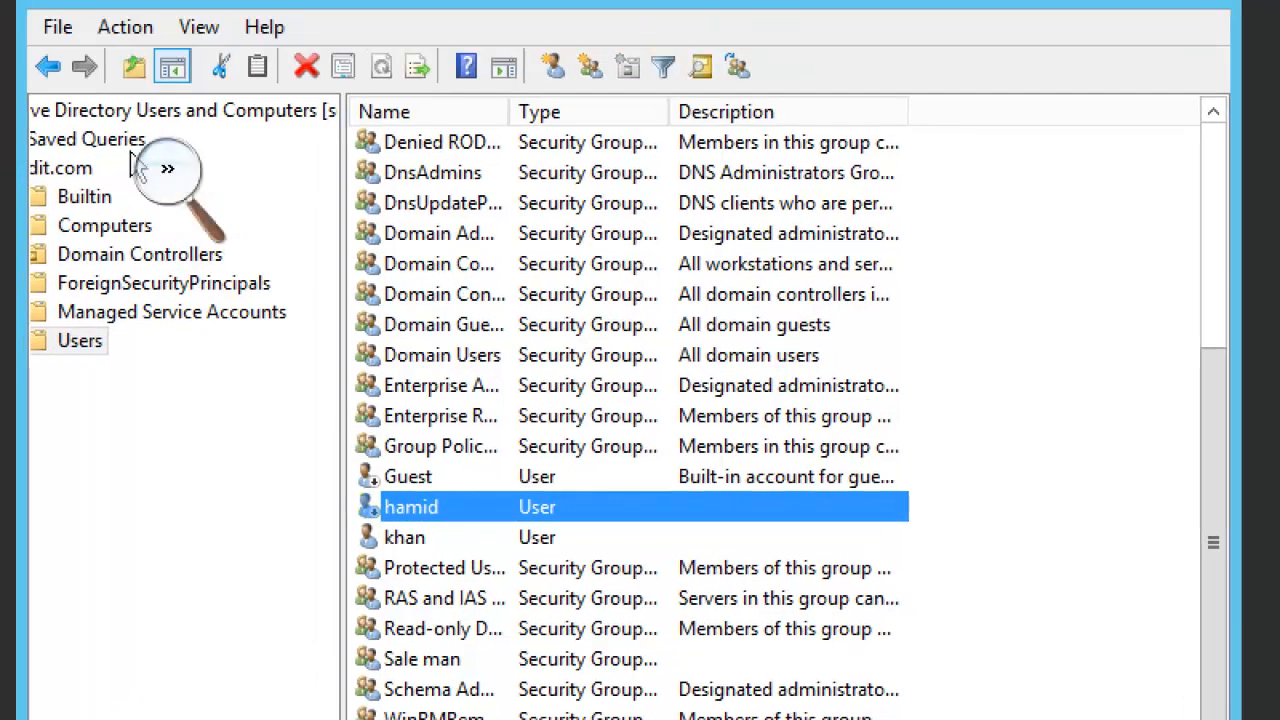
pyautogui.click(133, 159)
pyautogui.click(208, 196)
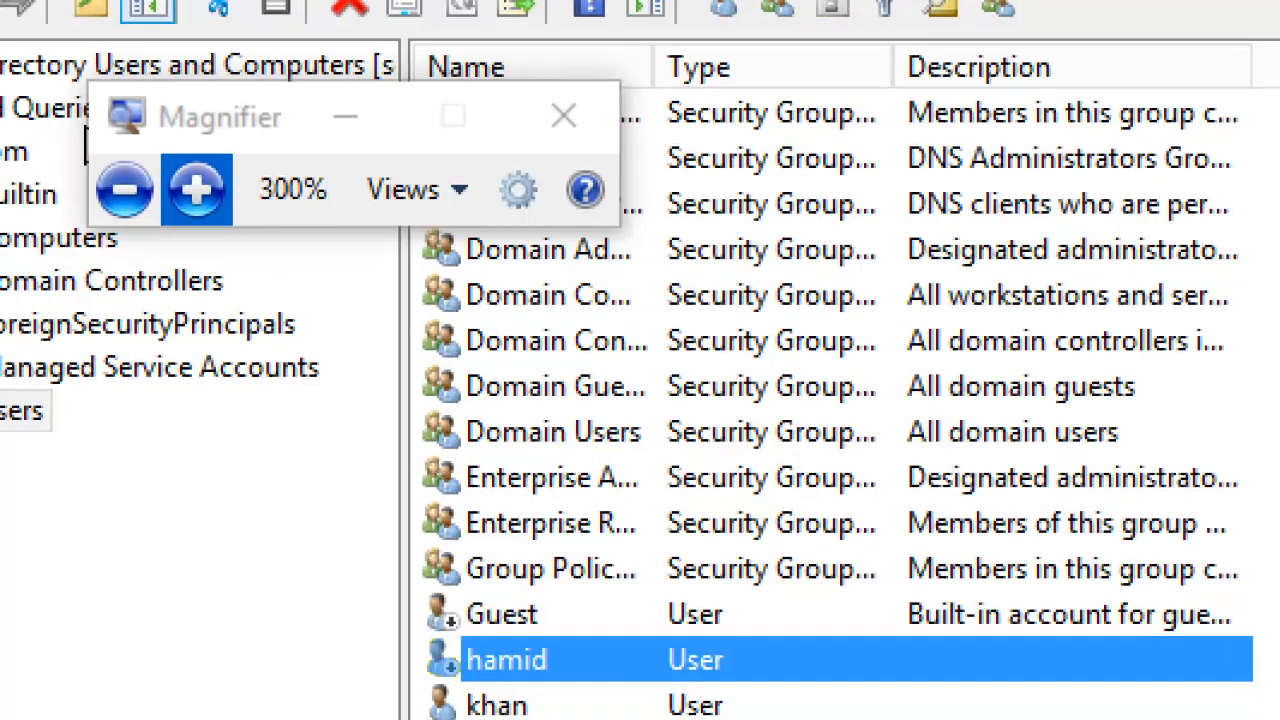
pyautogui.click(196, 189)
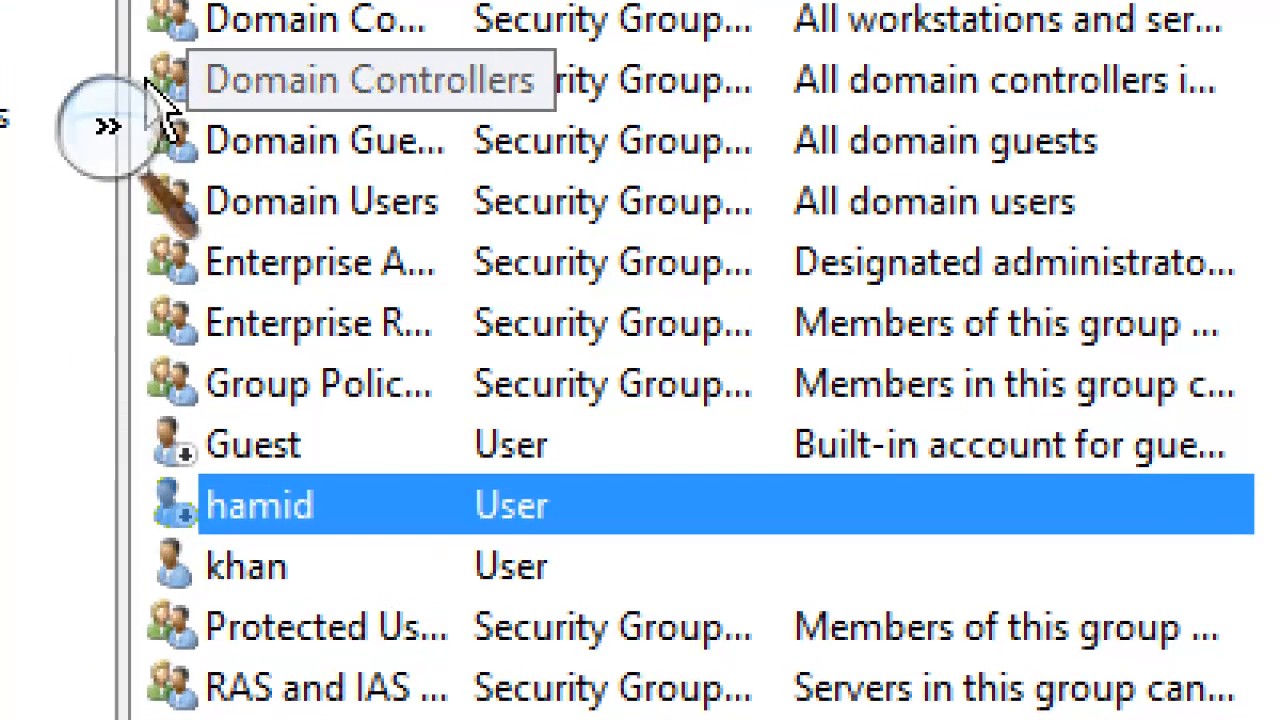
pyautogui.click(108, 126)
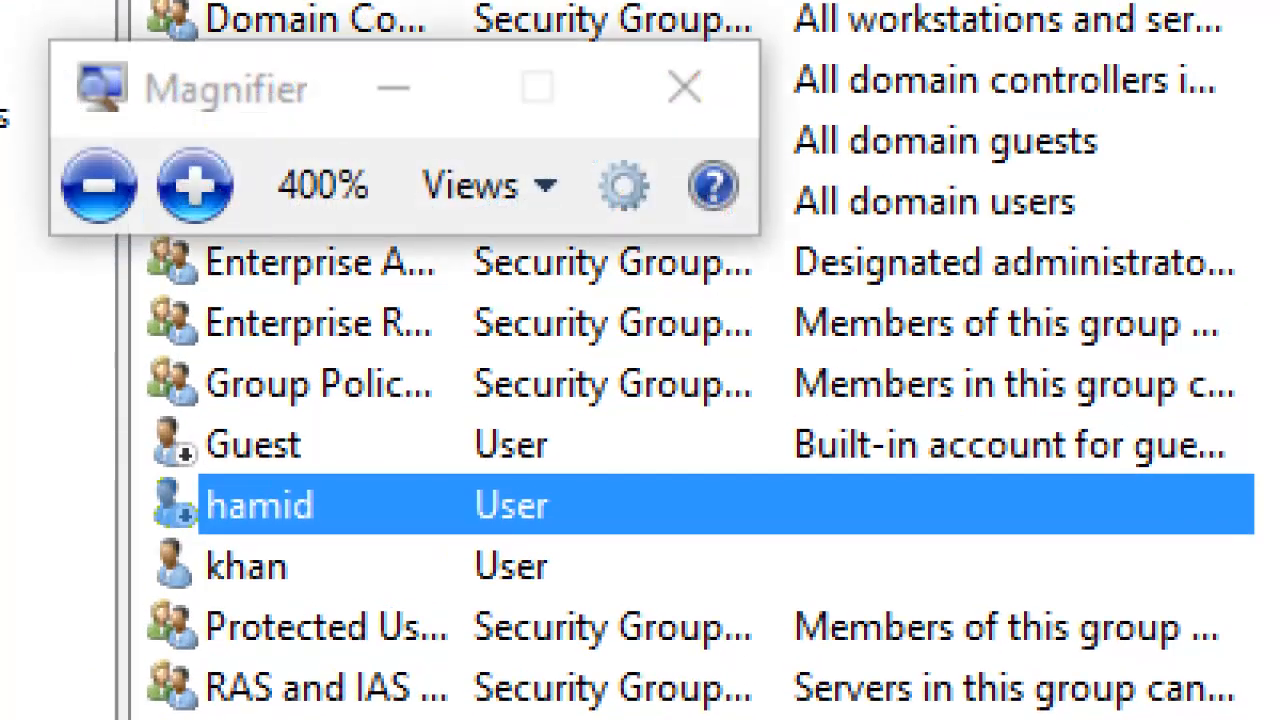
pyautogui.click(98, 185)
pyautogui.click(100, 172)
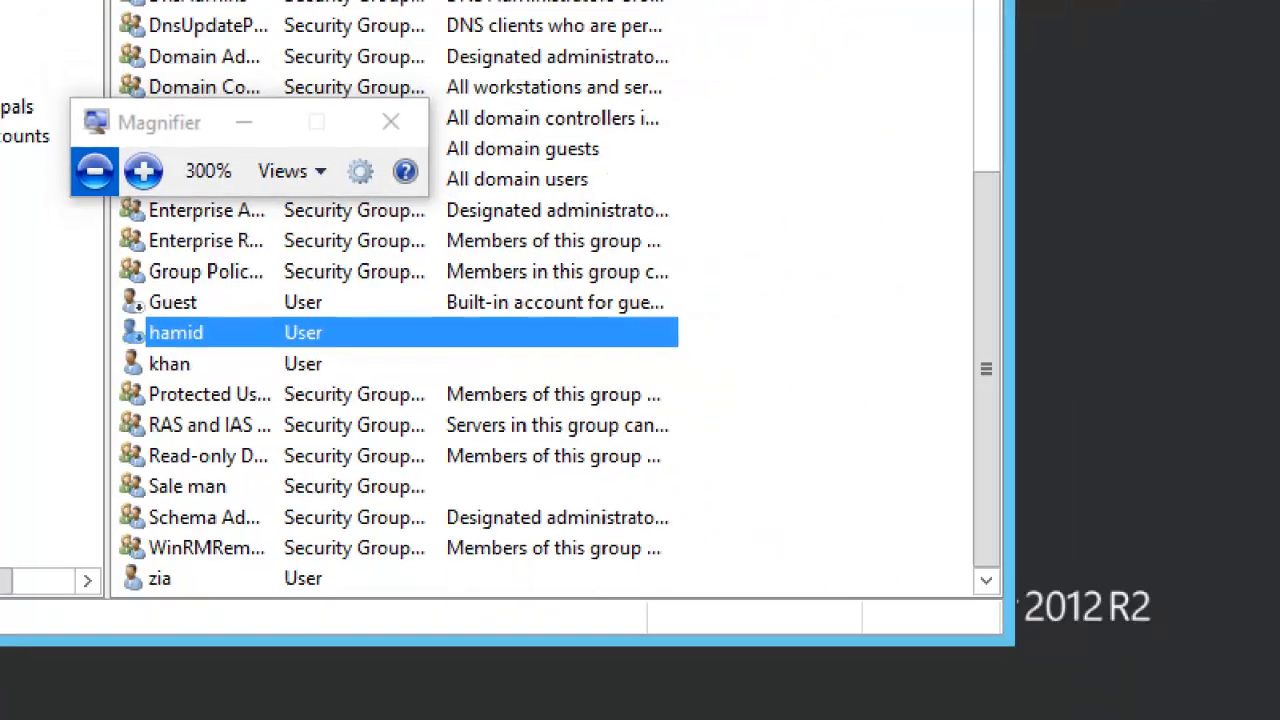
pyautogui.click(387, 122)
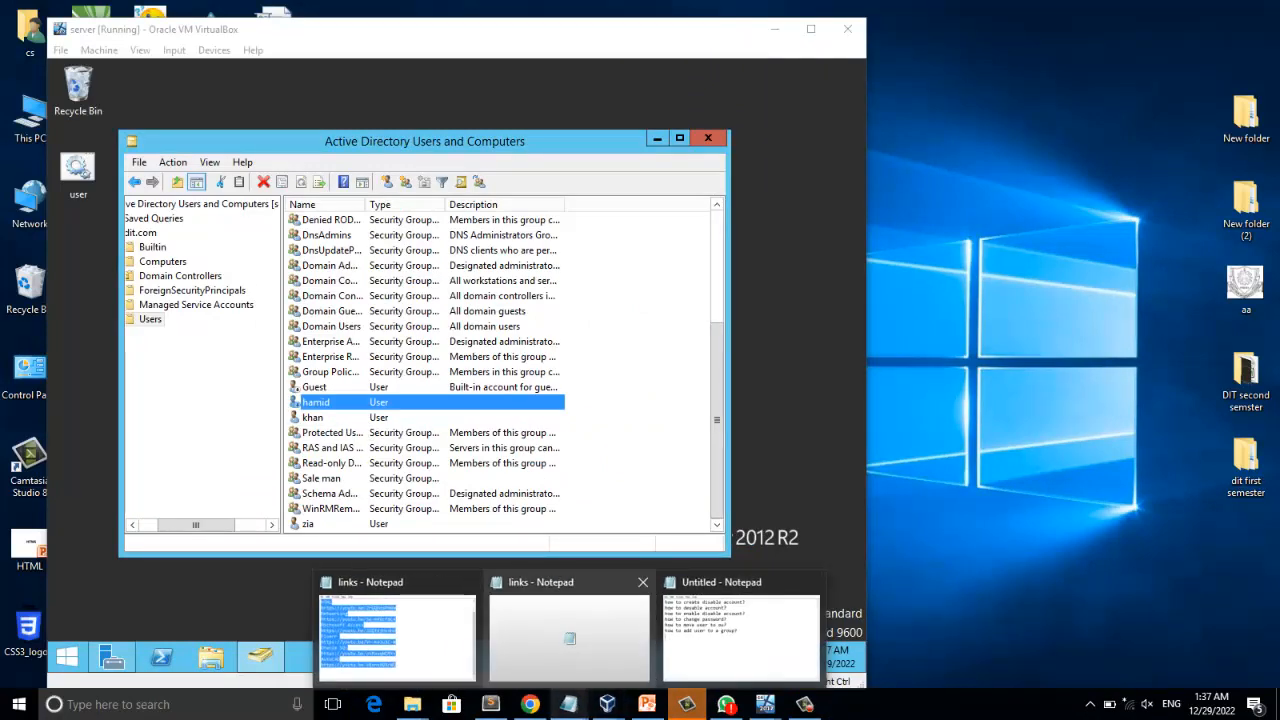
# Consult the untitled Notepad task list and disable the last user account listed in the Users container.
pyautogui.click(671, 650)
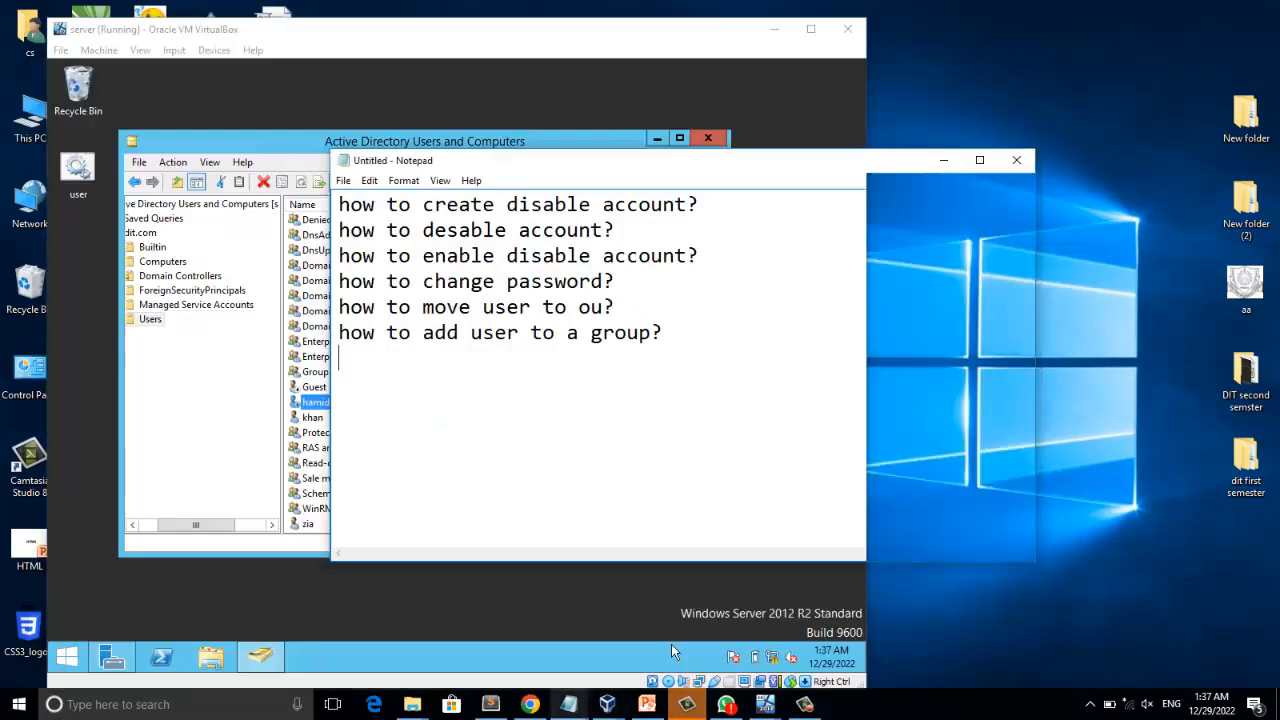
pyautogui.click(622, 566)
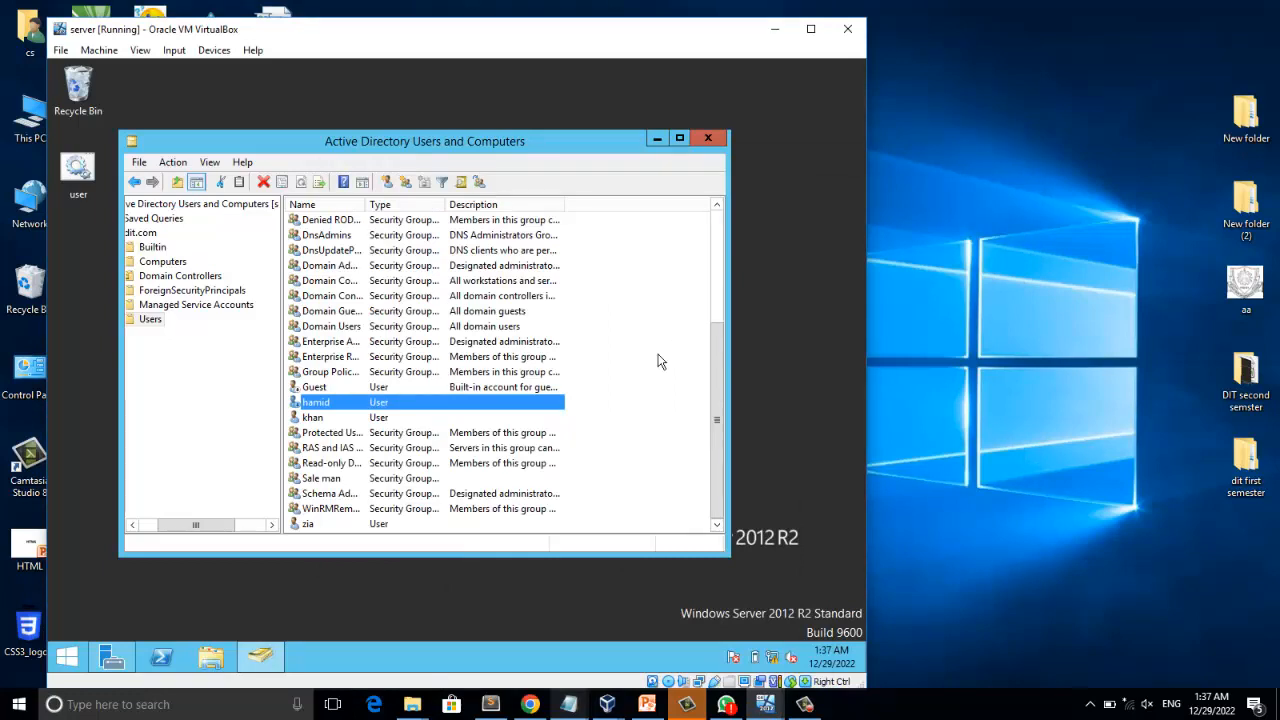
pyautogui.click(320, 530)
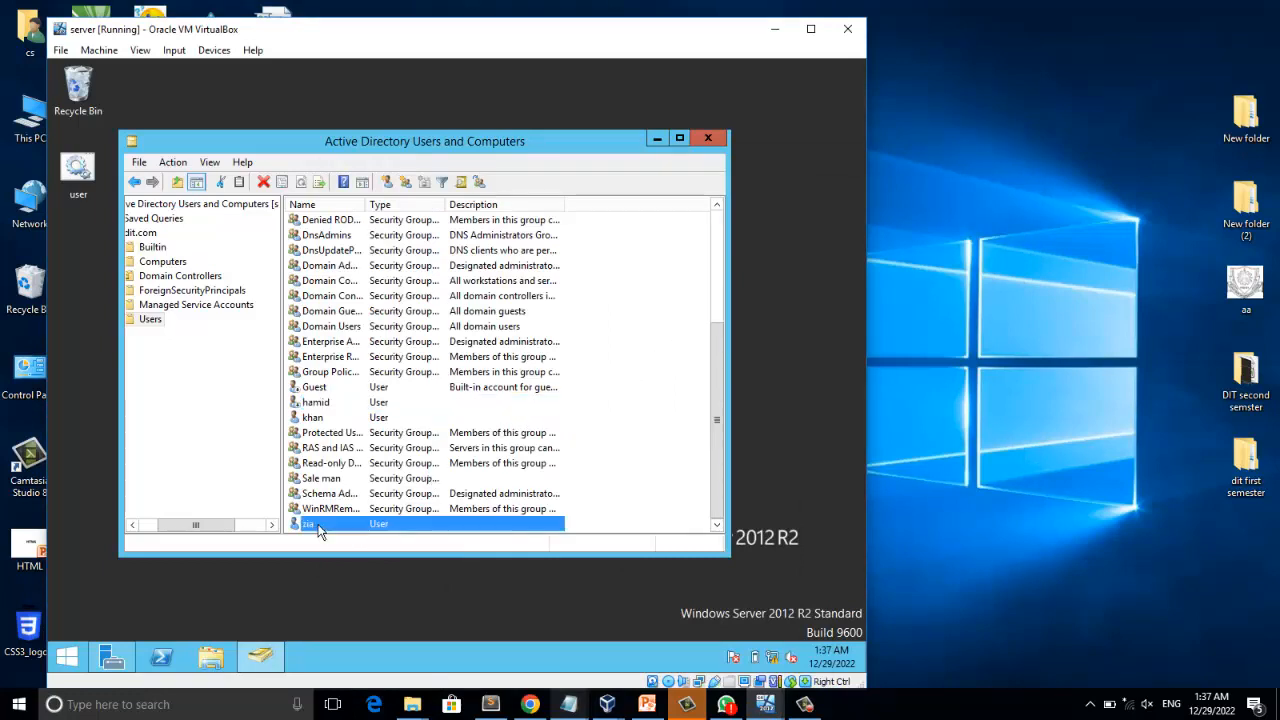
pyautogui.rightClick(318, 531)
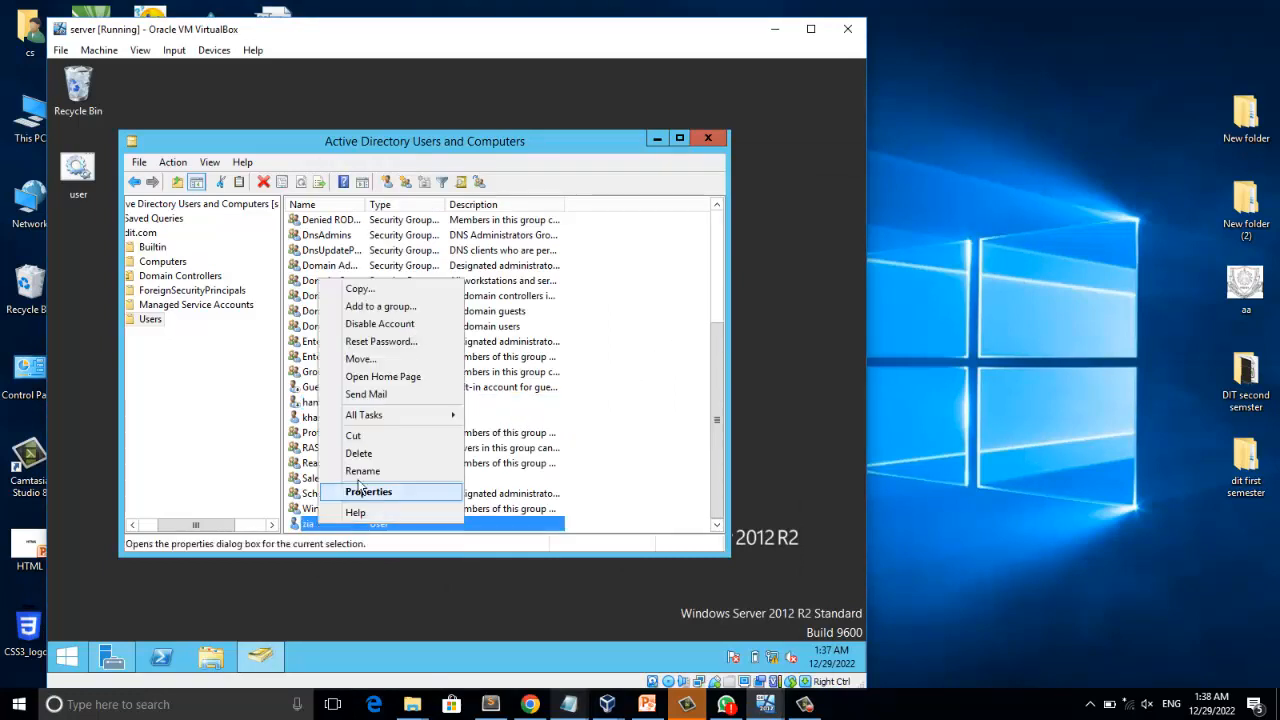
pyautogui.click(400, 325)
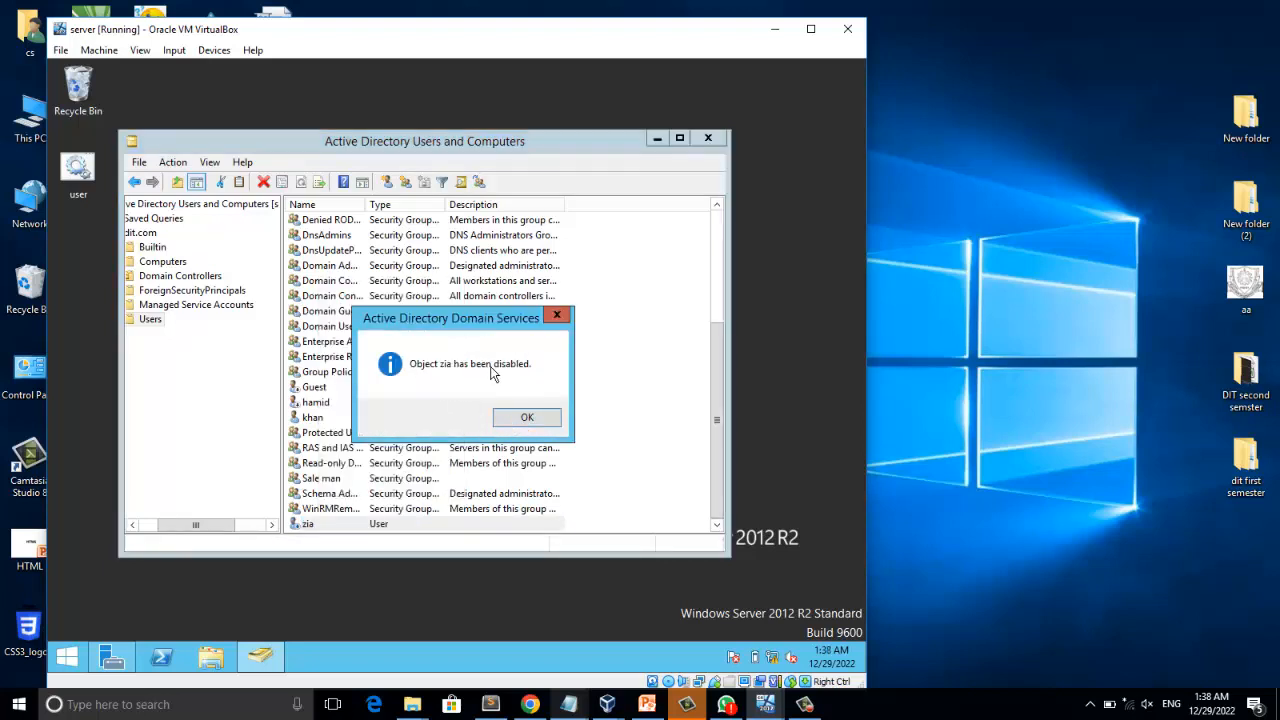
pyautogui.click(514, 418)
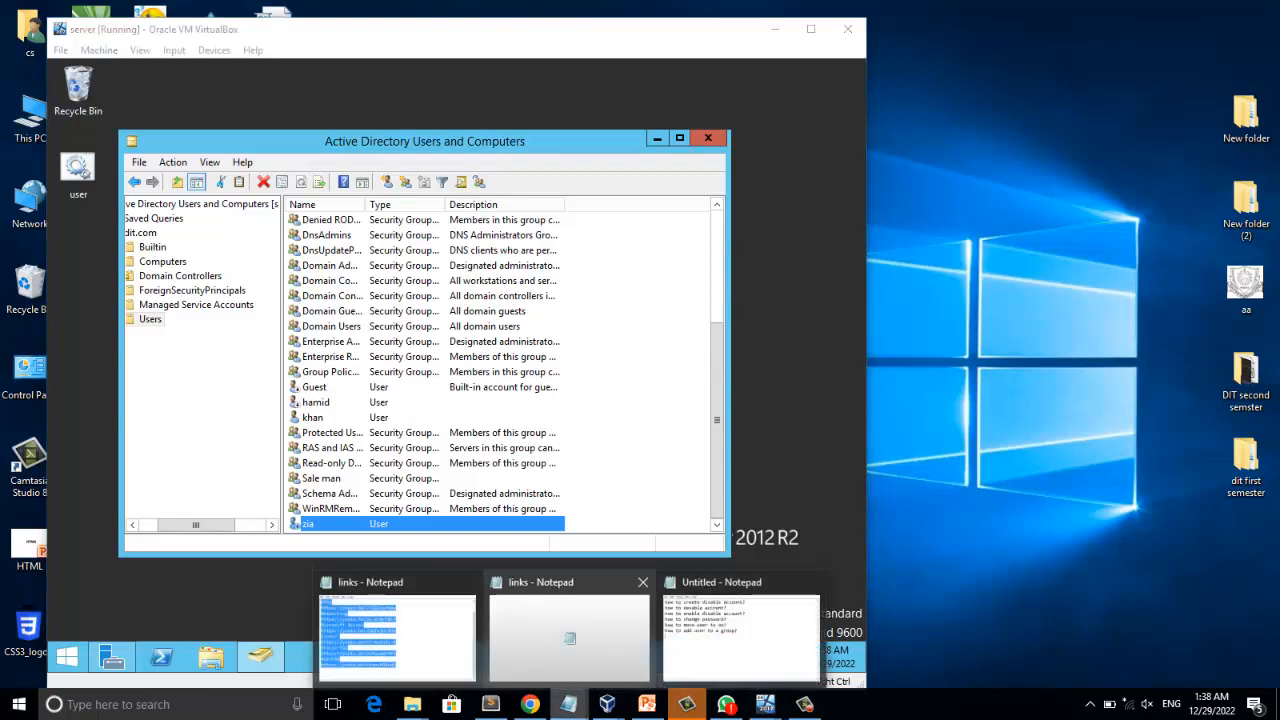
# Highlight the "how to enable disable account?" line in the untitled Notepad task list and minimize Notepad.
pyautogui.click(617, 578)
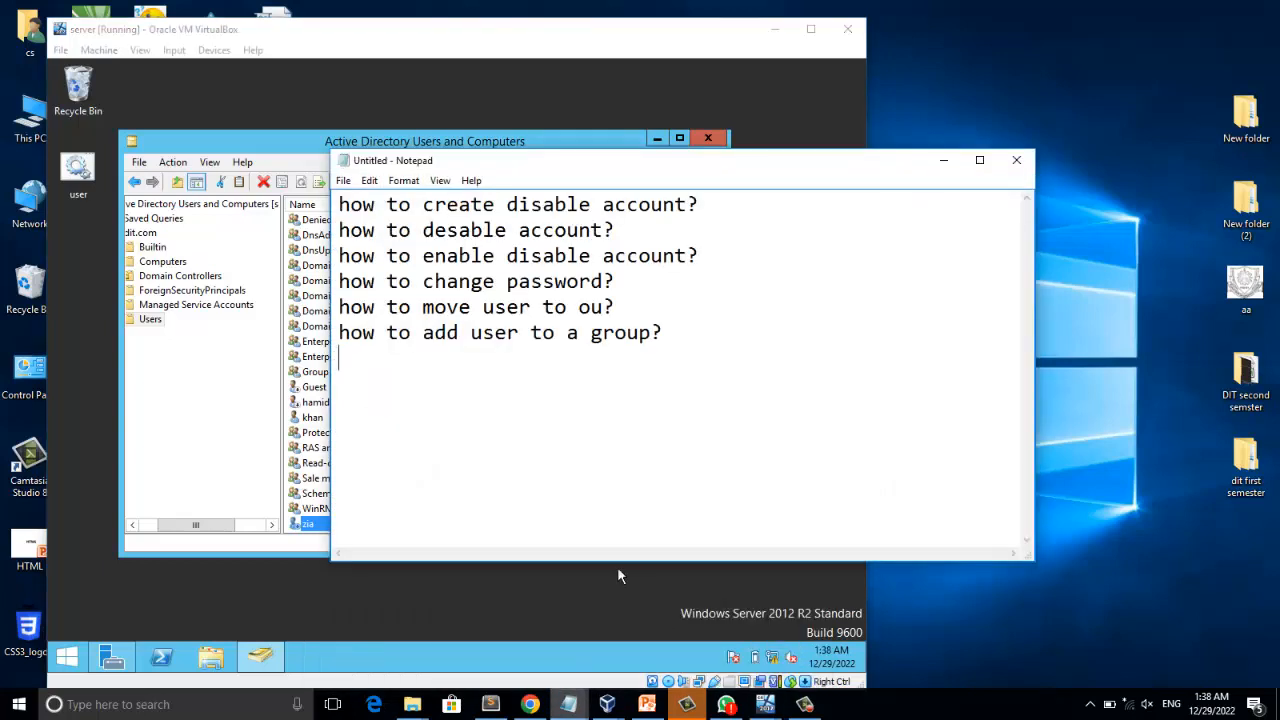
pyautogui.press('Up')
pyautogui.press('Up')
pyautogui.press('Up')
pyautogui.press('Up')
pyautogui.press('Right')
pyautogui.press('Right')
pyautogui.press('Right')
pyautogui.hotkey('shift', 'Right')
pyautogui.hotkey('shift', 'Right')
pyautogui.hotkey('shift', 'Right')
pyautogui.hotkey('shift', 'Right')
pyautogui.hotkey('shift', 'Right')
pyautogui.hotkey('shift', 'Right')
pyautogui.hotkey('shift', 'Right')
pyautogui.hotkey('shift', 'Right')
pyautogui.hotkey('shift', 'Right')
pyautogui.hotkey('shift', 'Right')
pyautogui.hotkey('shift', 'Right')
pyautogui.hotkey('shift', 'Right')
pyautogui.hotkey('shift', 'Right')
pyautogui.hotkey('shift', 'Right')
pyautogui.hotkey('shift', 'Right')
pyautogui.hotkey('shift', 'Right')
pyautogui.hotkey('shift', 'Right')
pyautogui.hotkey('shift', 'Right')
pyautogui.hotkey('shift', 'Right')
pyautogui.hotkey('shift', 'Right')
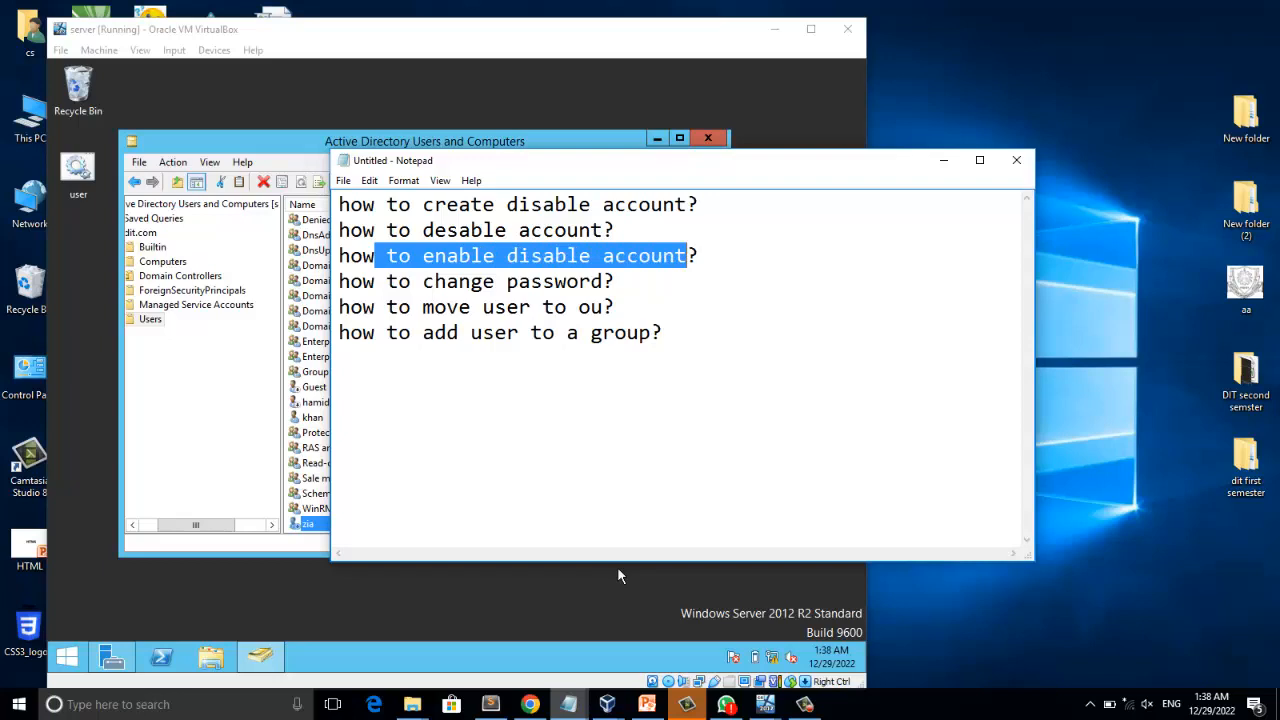
pyautogui.click(944, 160)
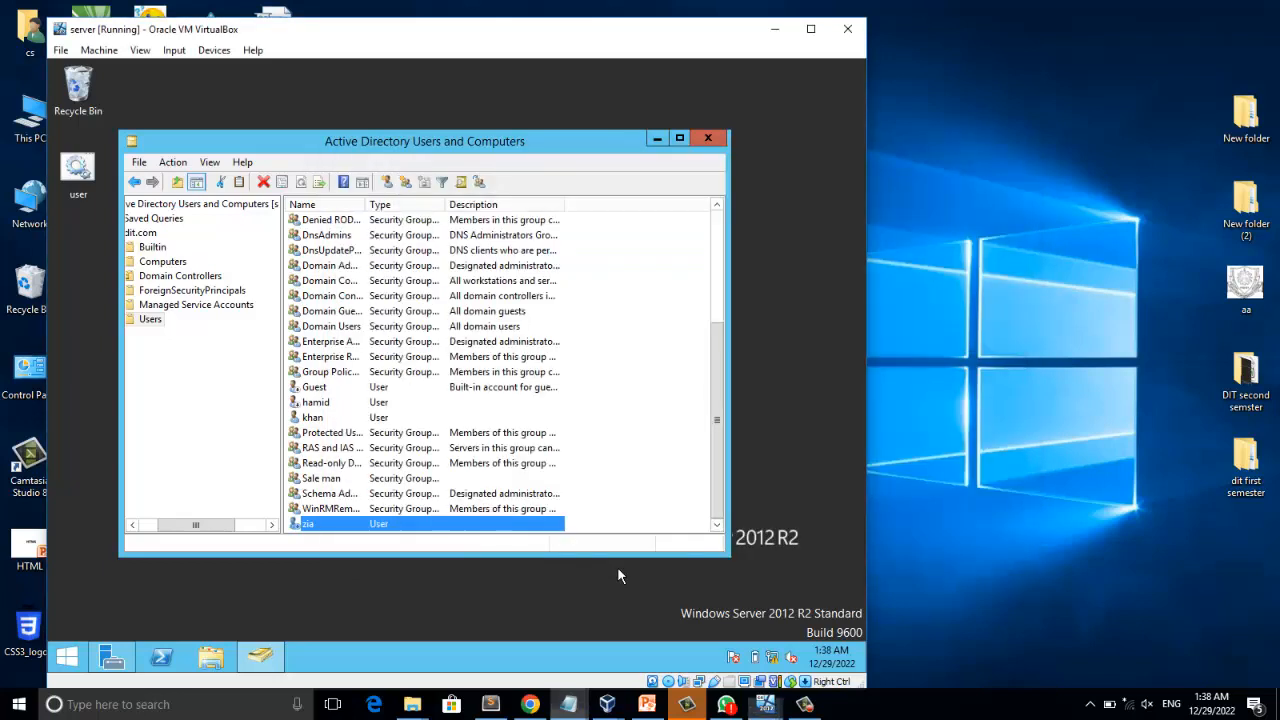
# Enable the disabled account at the end of the Users list and the newly created user's account below Guest.
pyautogui.rightClick(312, 524)
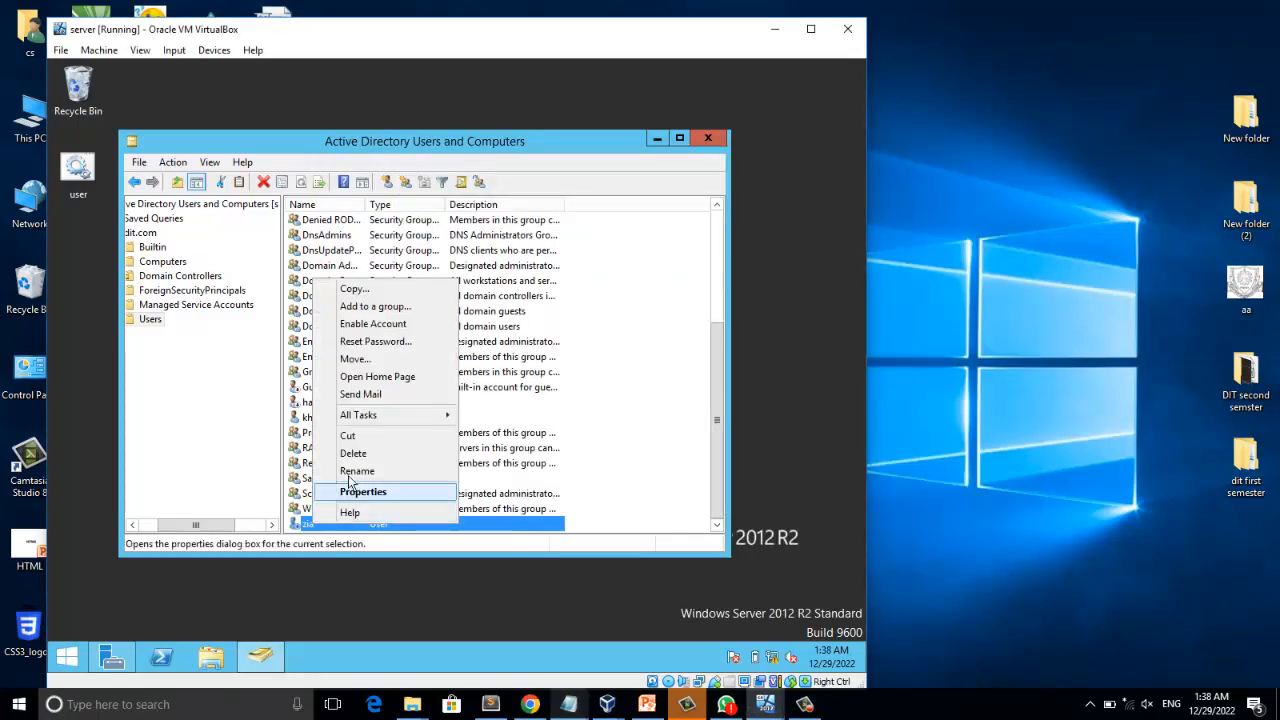
pyautogui.click(379, 325)
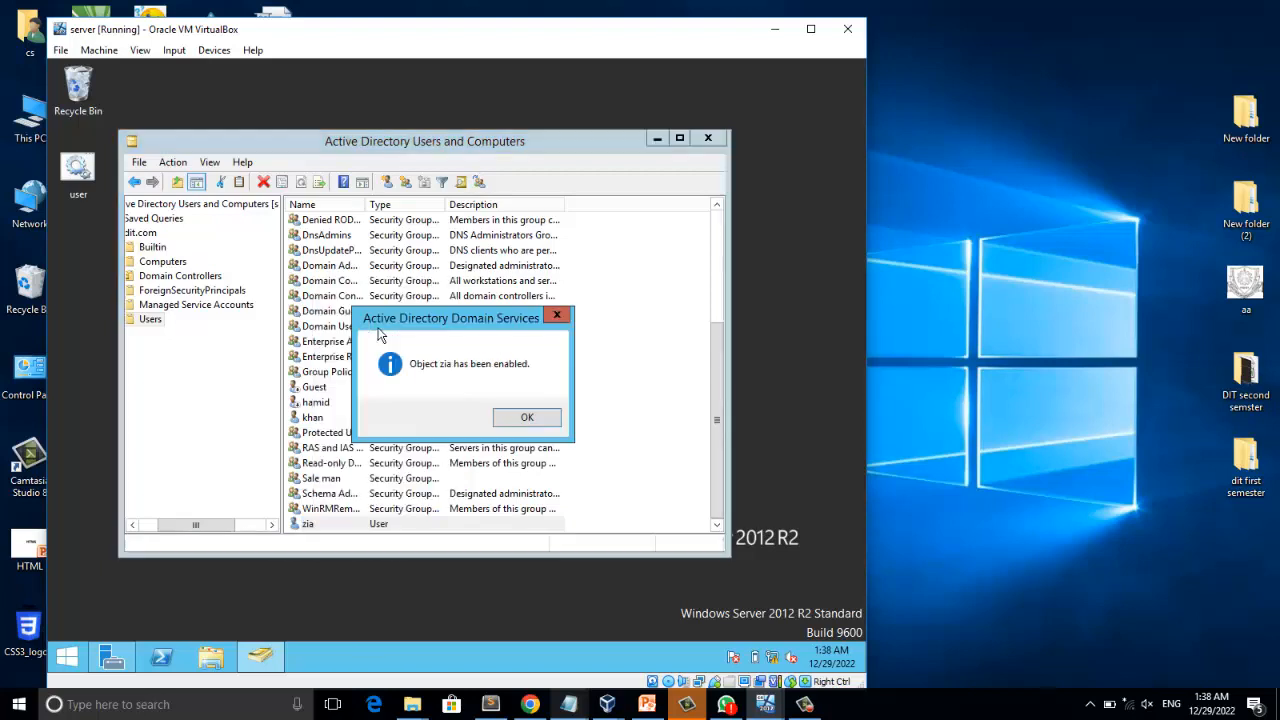
pyautogui.click(513, 421)
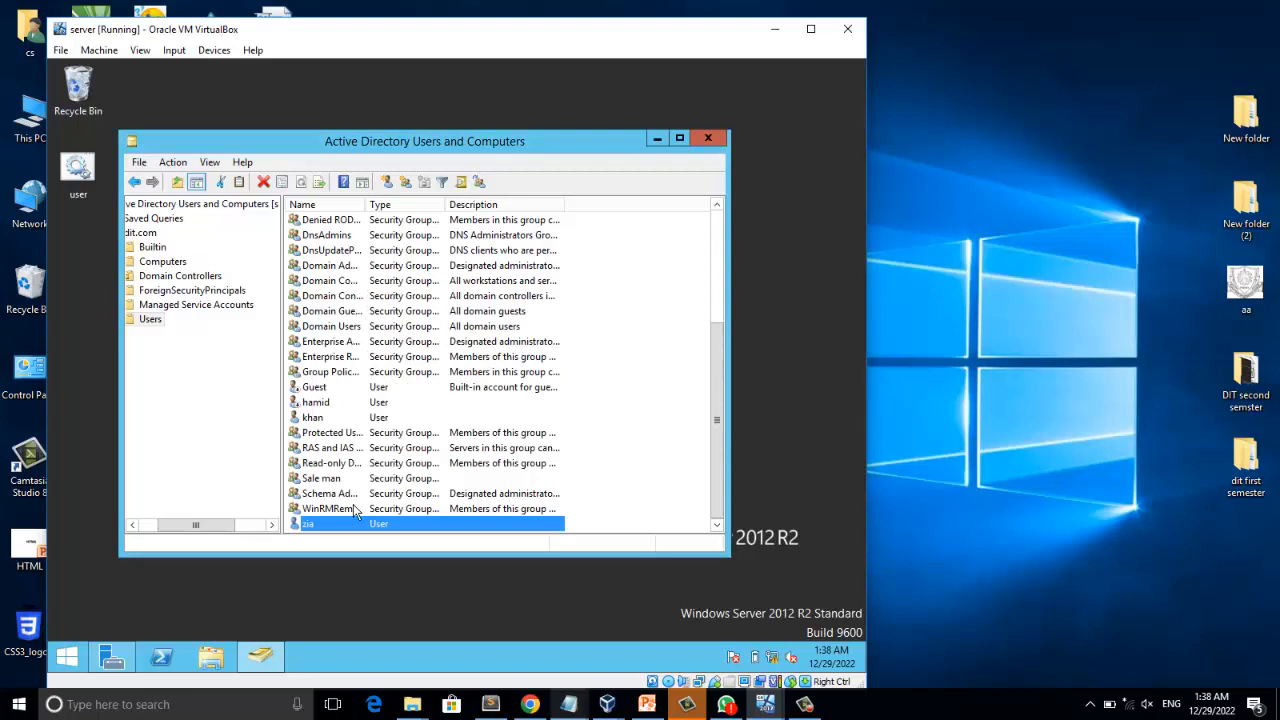
pyautogui.click(313, 404)
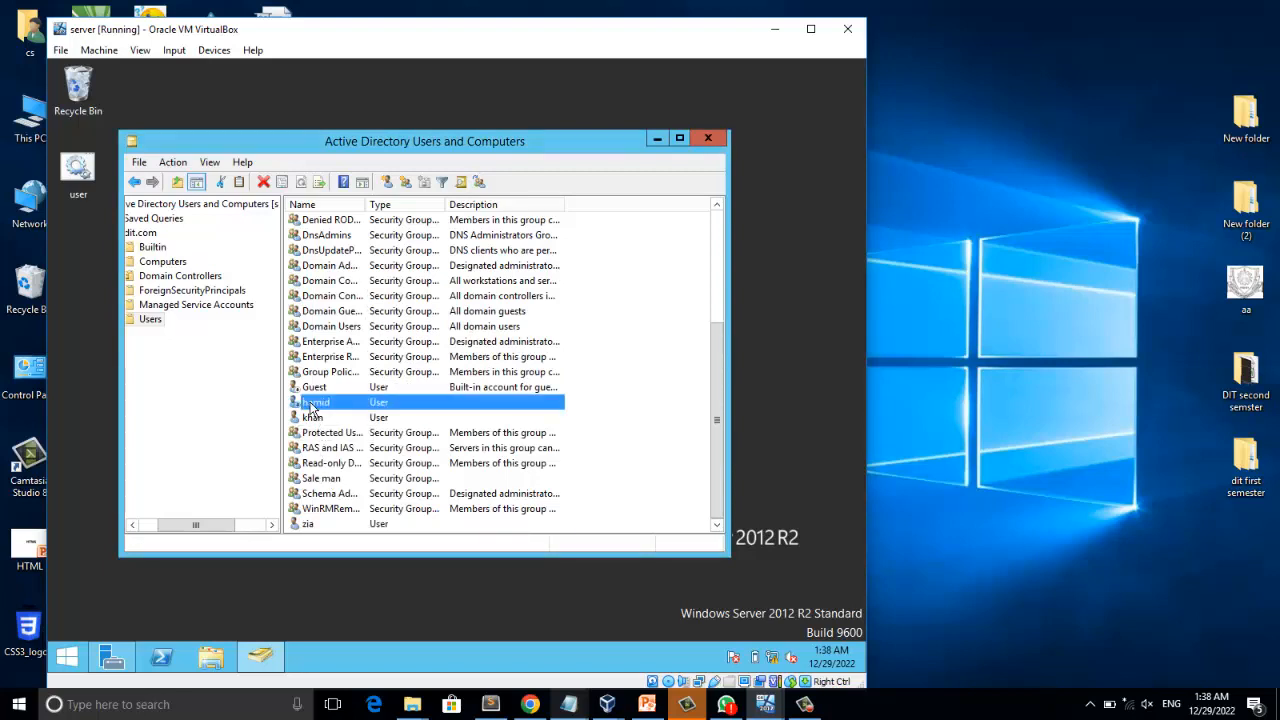
pyautogui.rightClick(313, 404)
pyautogui.click(374, 211)
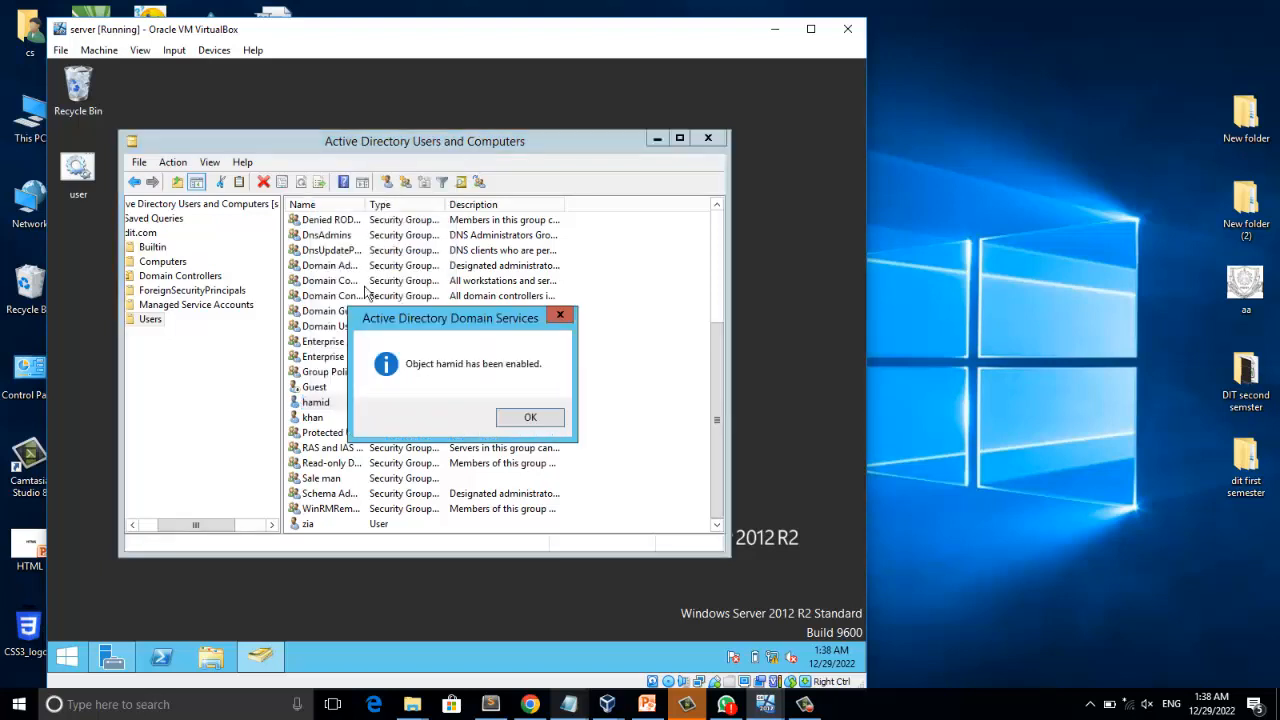
pyautogui.click(528, 419)
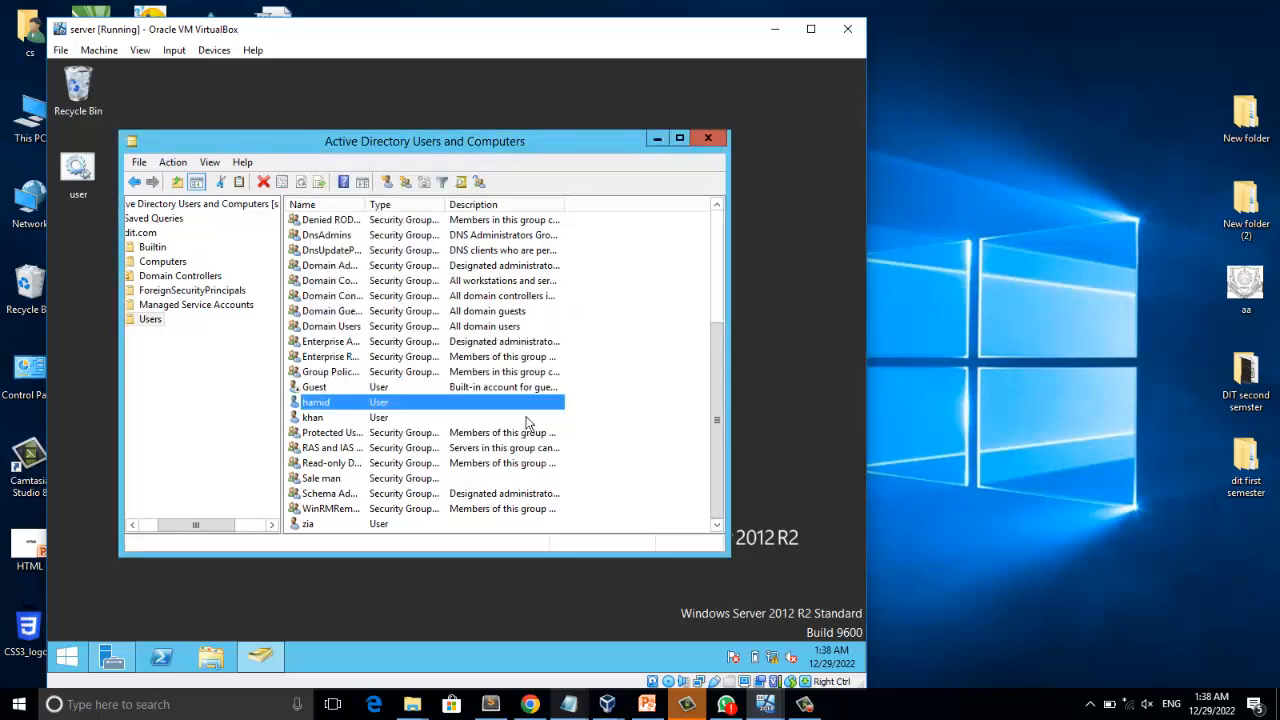
# Highlight the "how to change password?" line in the untitled Notepad task list and return to Active Directory Users and Computers.
pyautogui.click(568, 704)
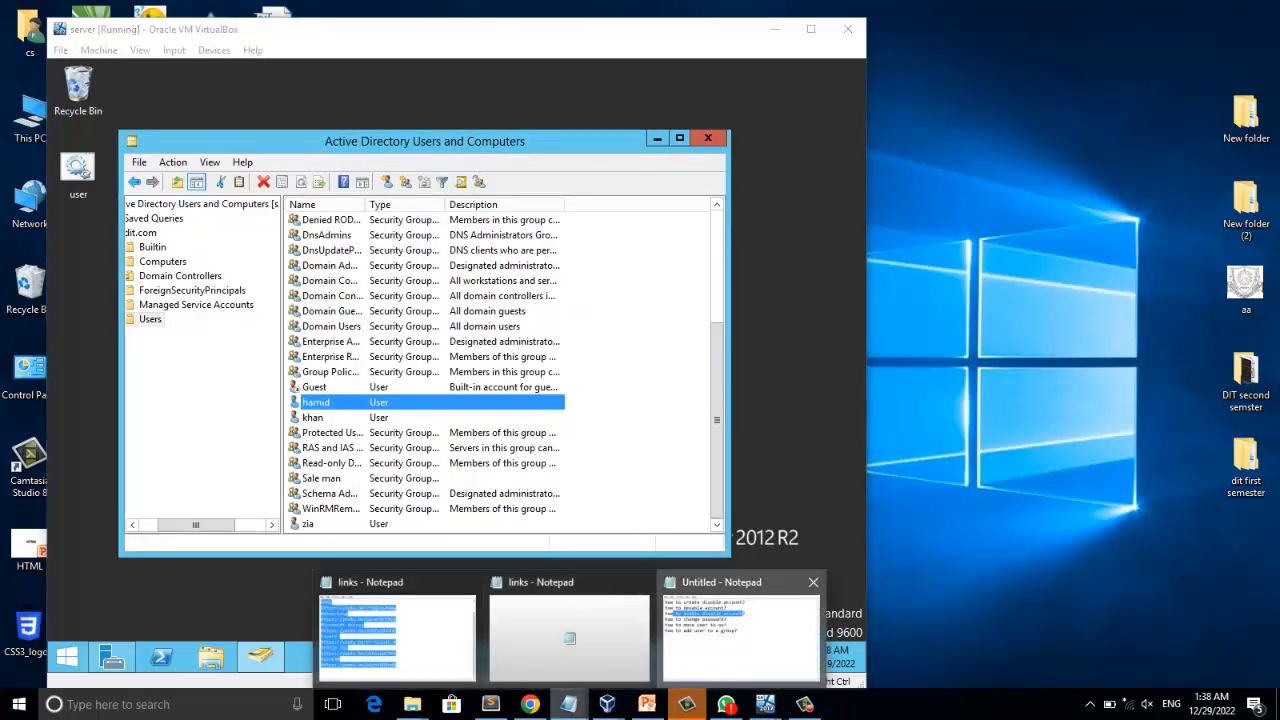
pyautogui.click(740, 630)
pyautogui.moveTo(349, 282); pyautogui.dragTo(579, 282)
pyautogui.click(220, 398)
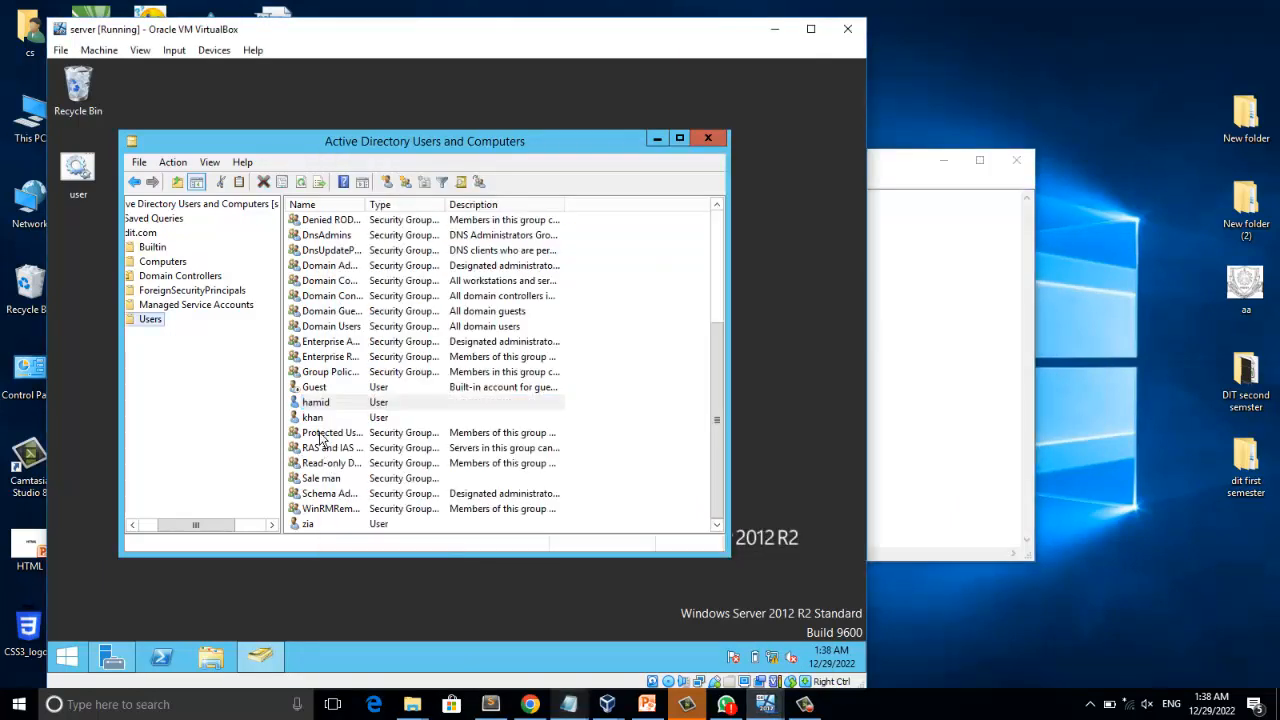
# Reset the password of the user account below Guest by entering and confirming a new account password.
pyautogui.click(322, 420)
pyautogui.click(322, 404)
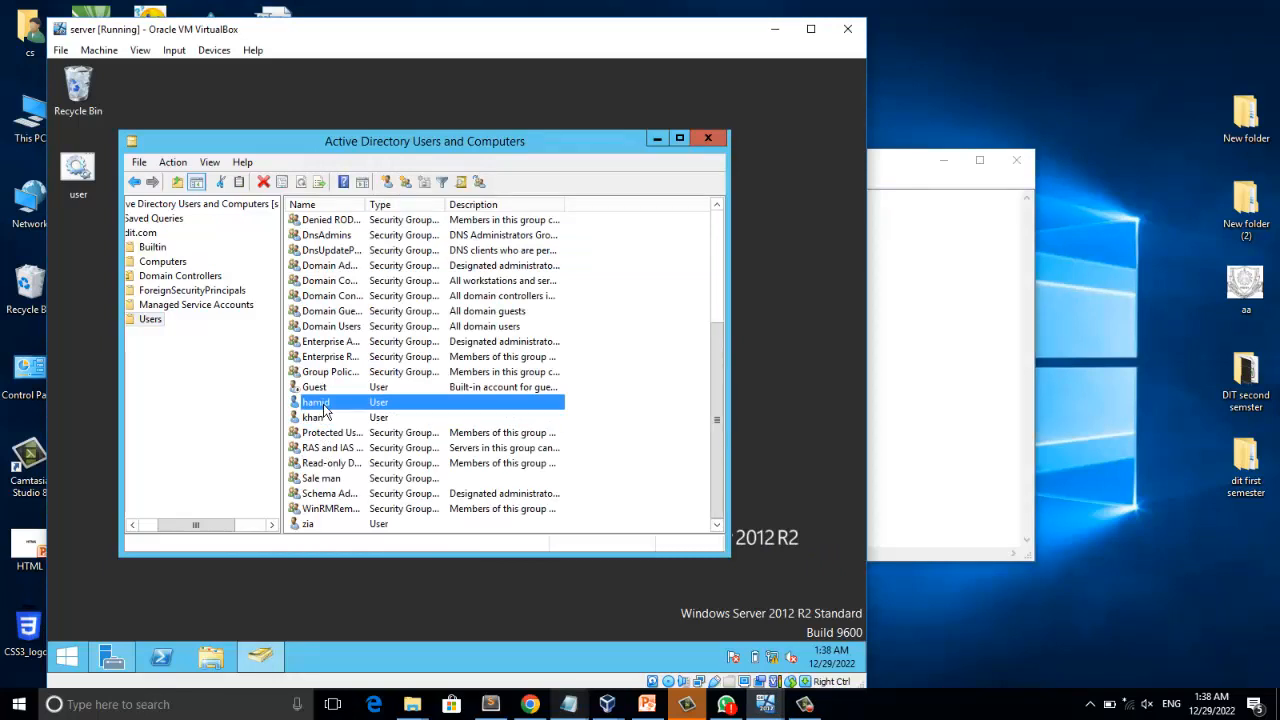
pyautogui.rightClick(322, 404)
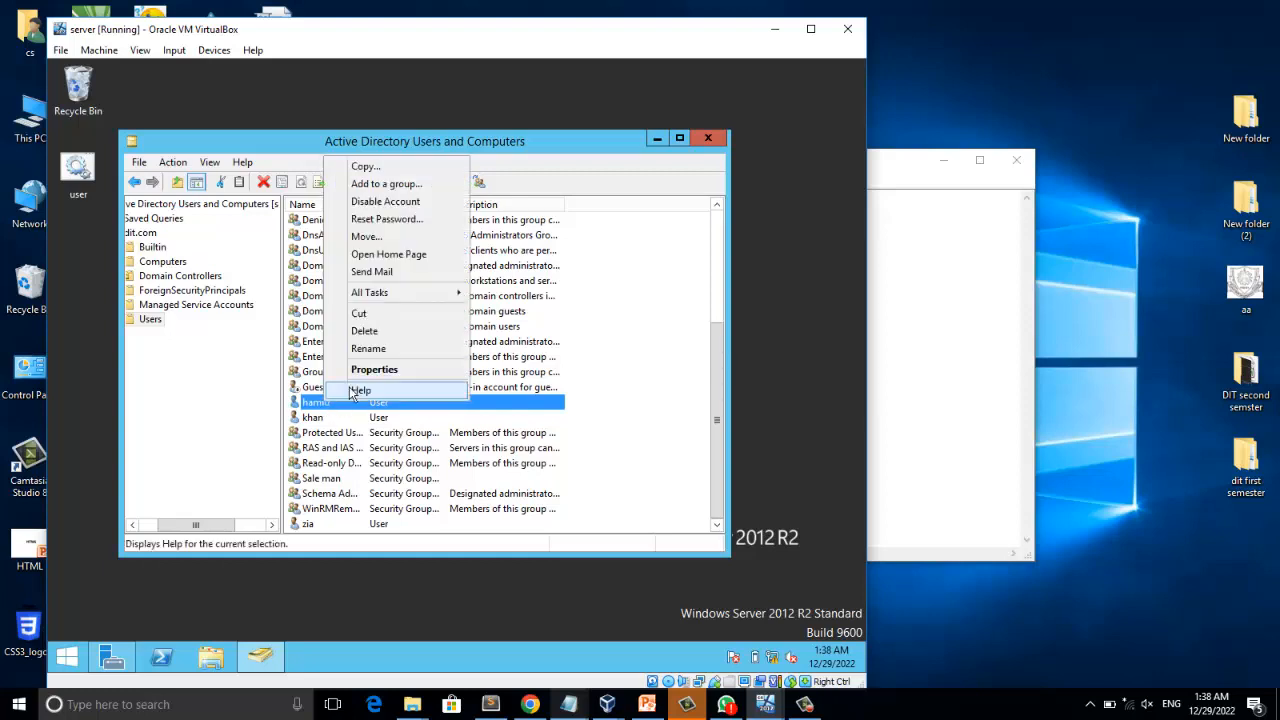
pyautogui.click(418, 219)
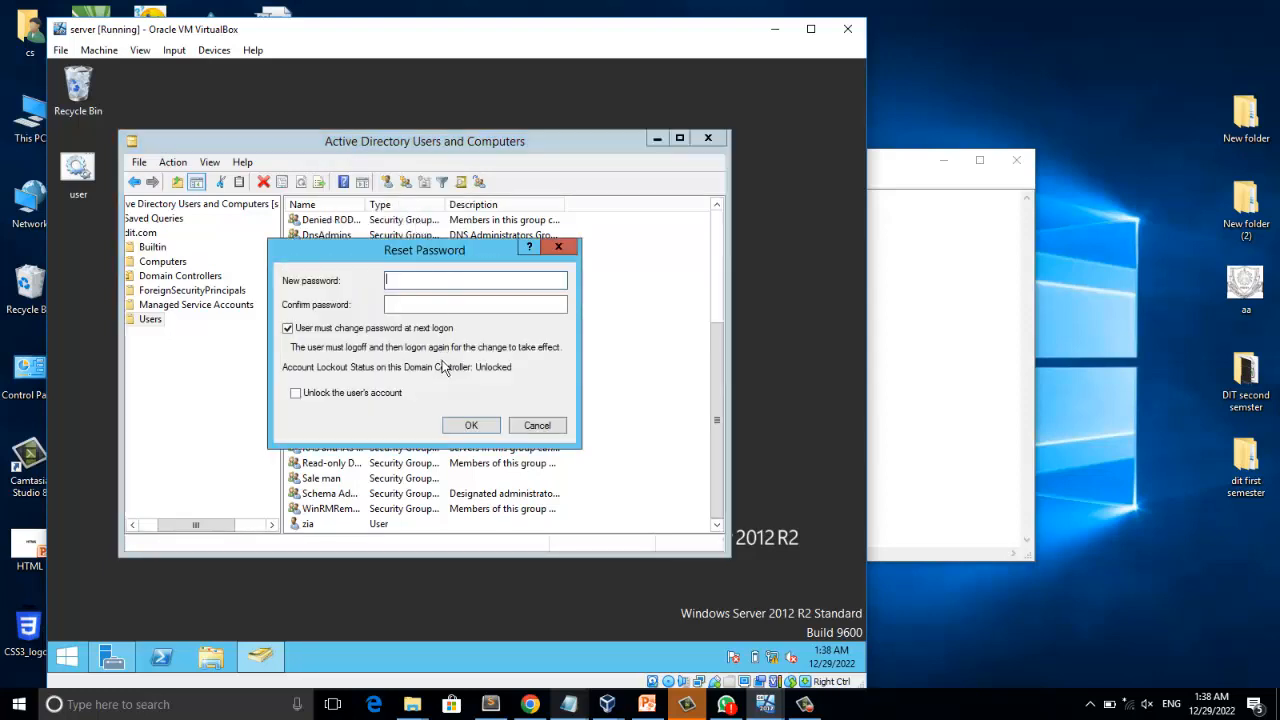
pyautogui.write('•••••••')
pyautogui.click(433, 307)
pyautogui.write('•••')
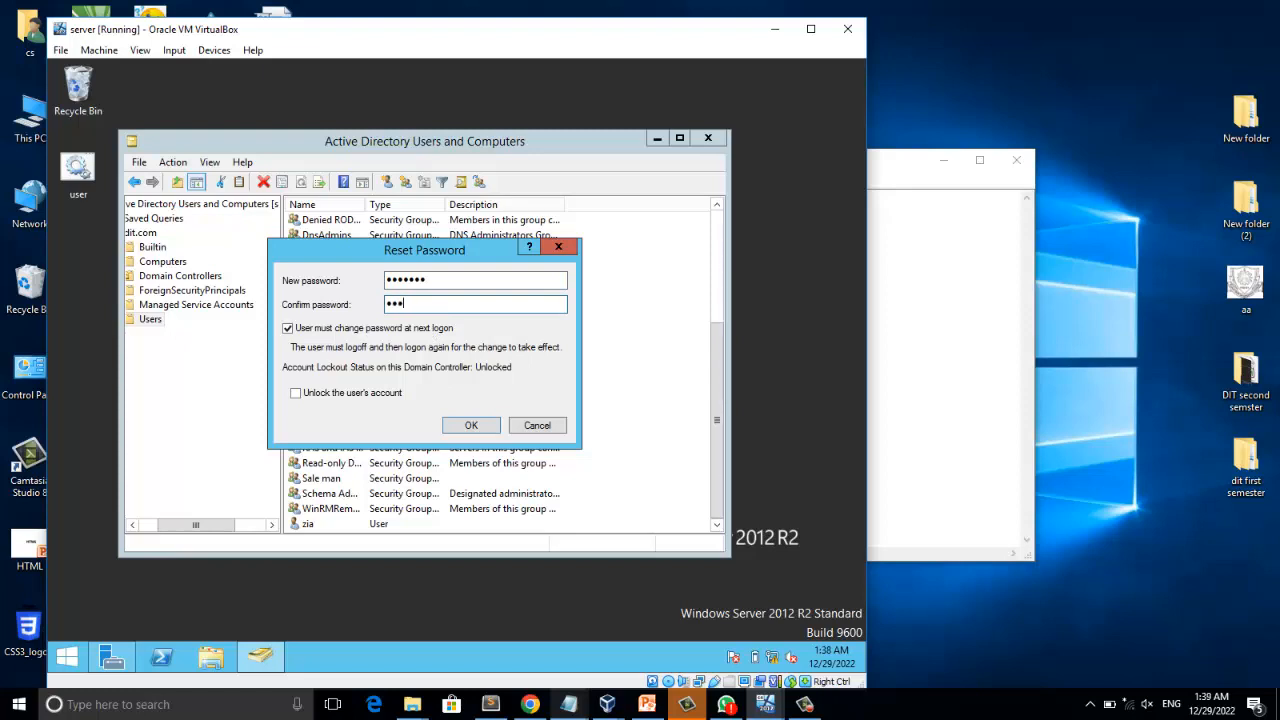
pyautogui.write('••••')
pyautogui.click(471, 426)
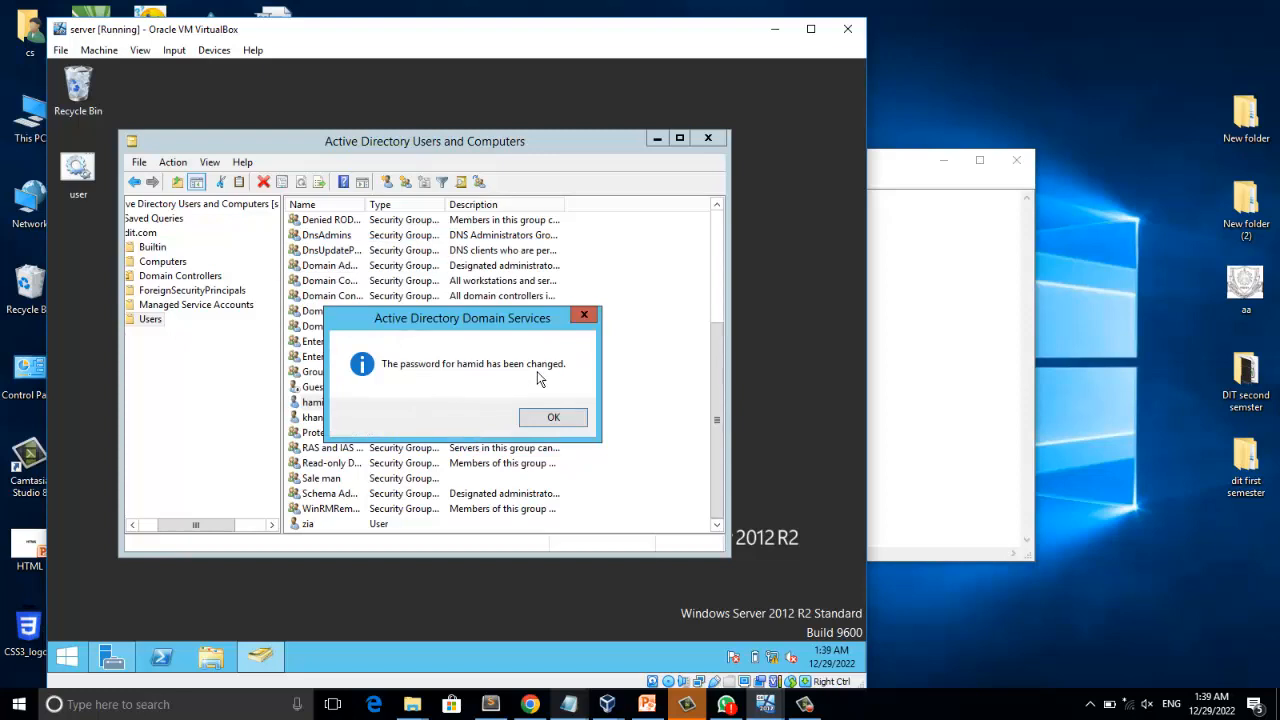
# Highlight the "how to move user to ou?" line in the untitled Notepad task list and return to Active Directory Users and Computers.
pyautogui.click(542, 423)
pyautogui.click(900, 281)
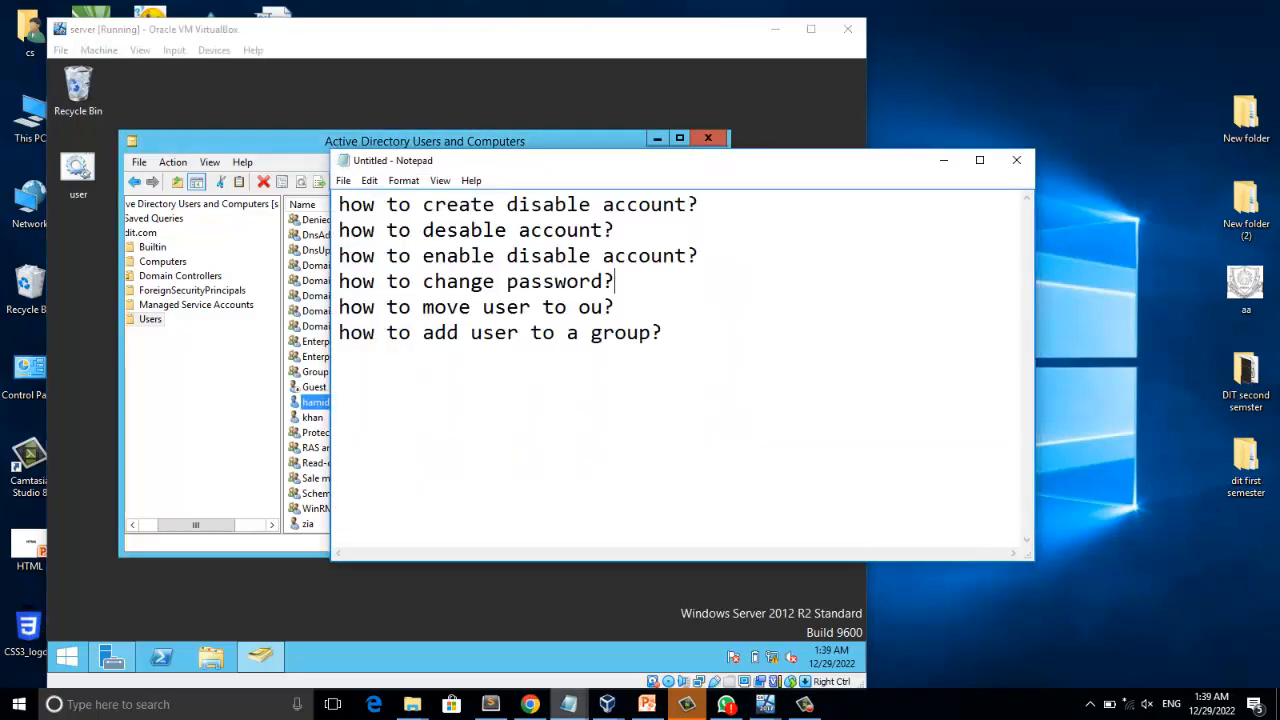
pyautogui.moveTo(350, 307); pyautogui.dragTo(446, 307)
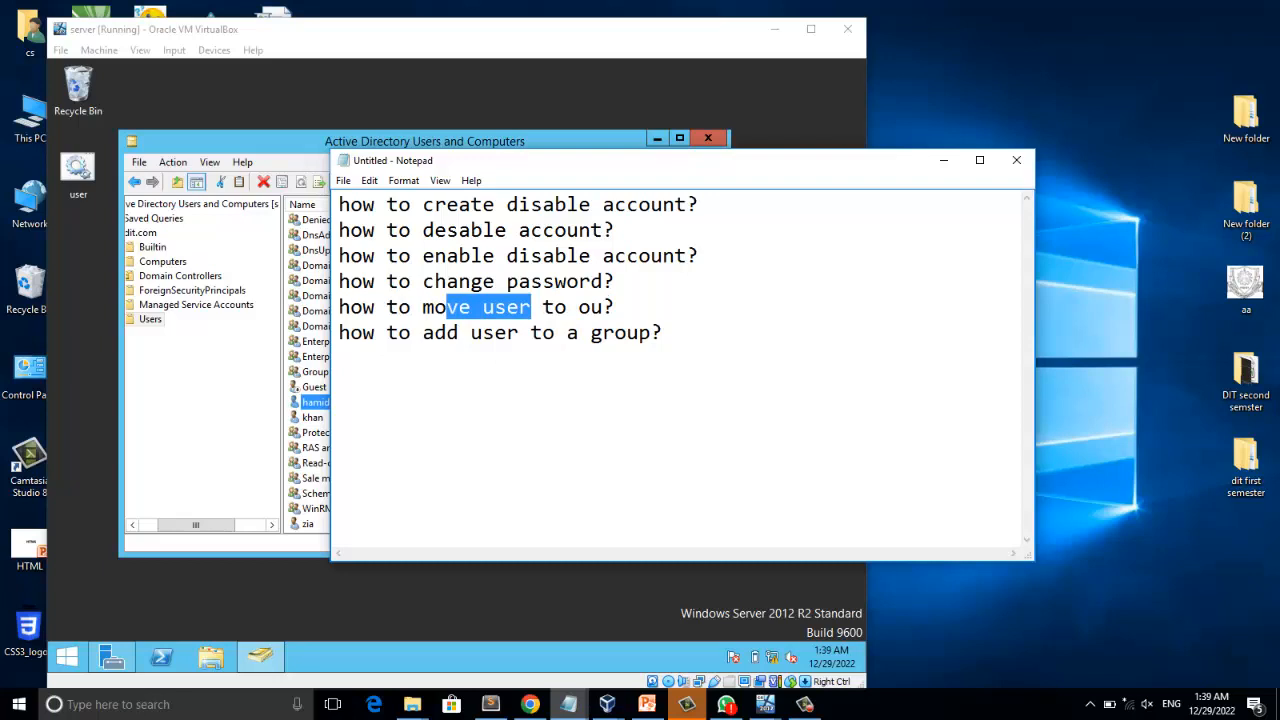
pyautogui.moveTo(602, 307); pyautogui.dragTo(591, 307)
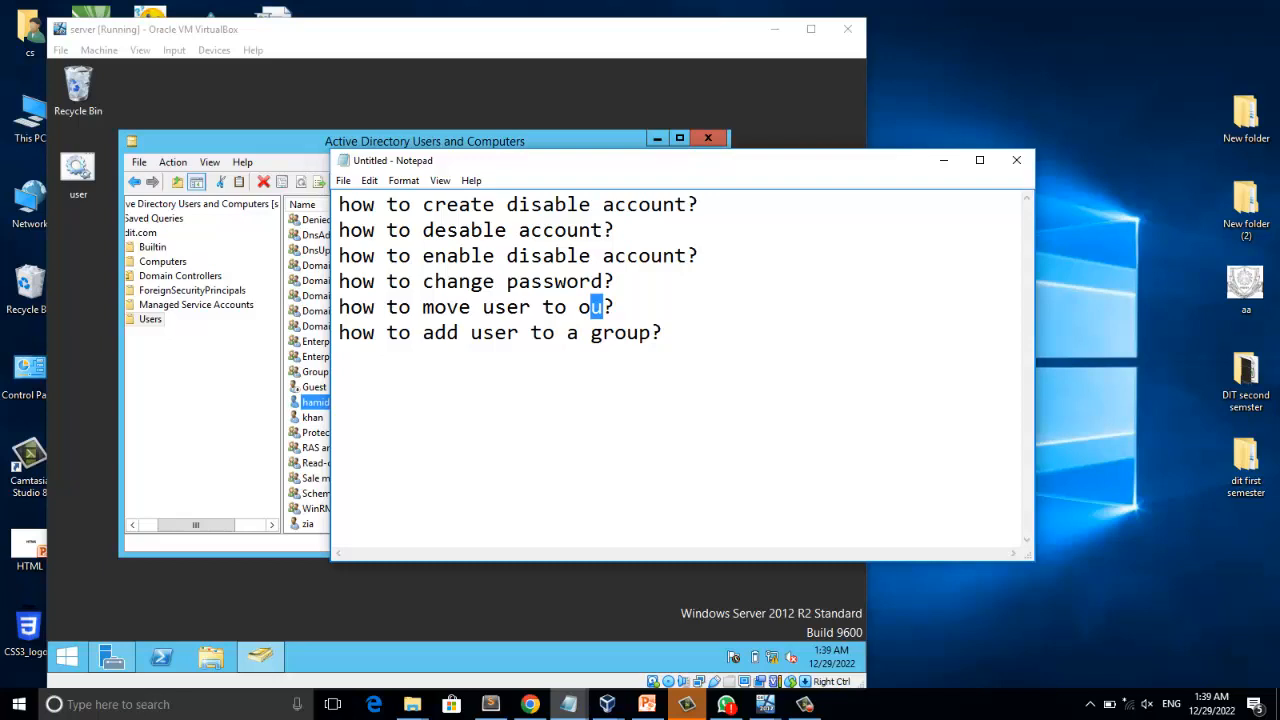
pyautogui.moveTo(434, 307); pyautogui.dragTo(471, 307)
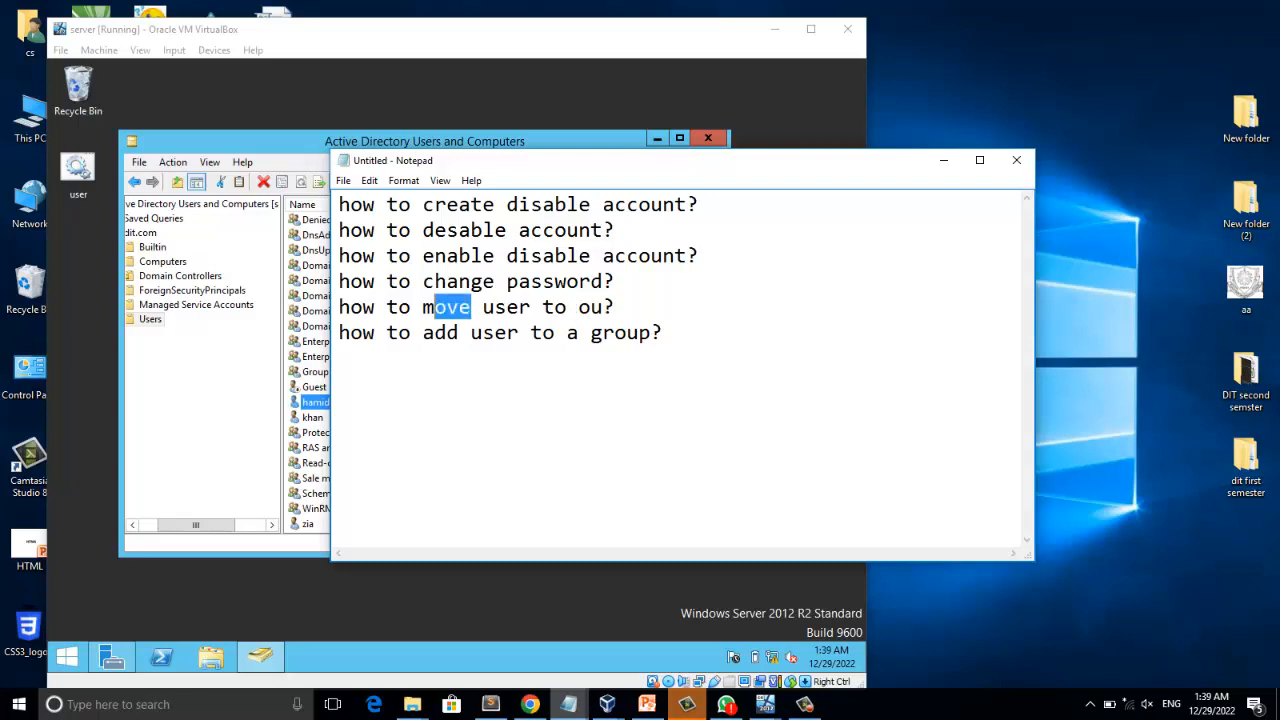
pyautogui.click(188, 380)
# Widen the Active Directory Users and Computers window and display the contents of the dit.com domain.
pyautogui.moveTo(120, 383); pyautogui.dragTo(90, 383)
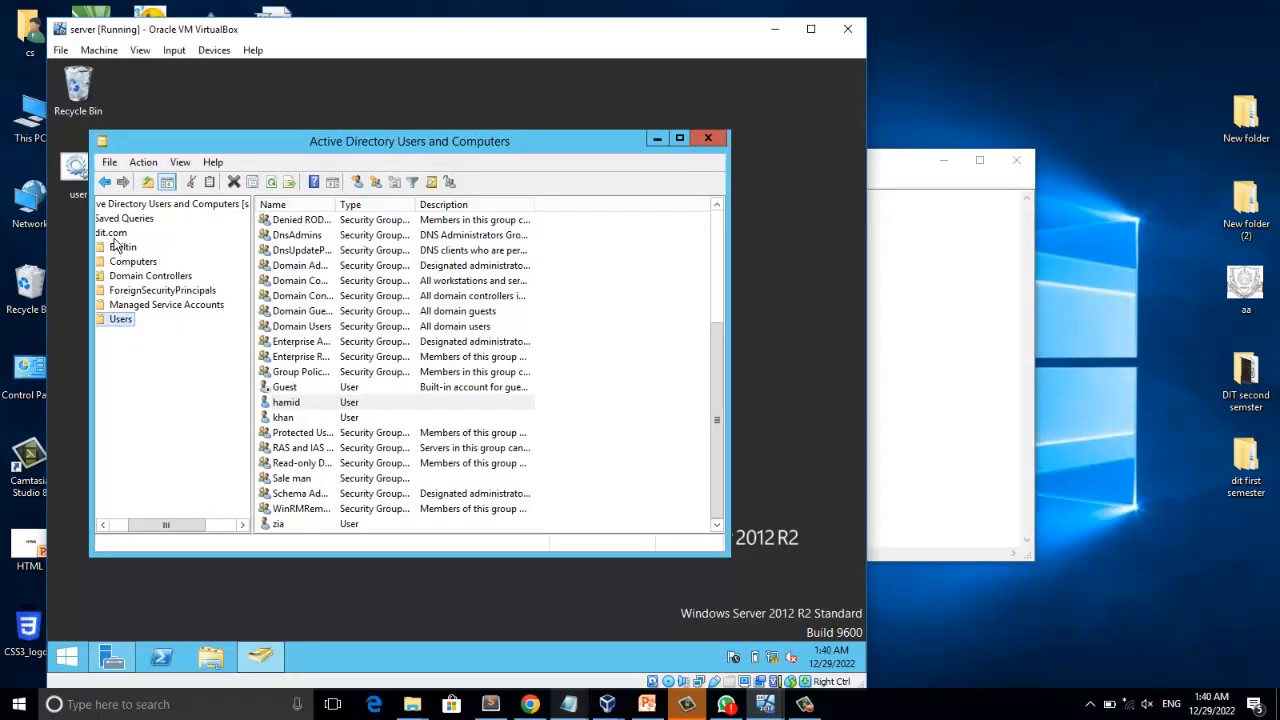
pyautogui.click(112, 232)
pyautogui.click(783, 282)
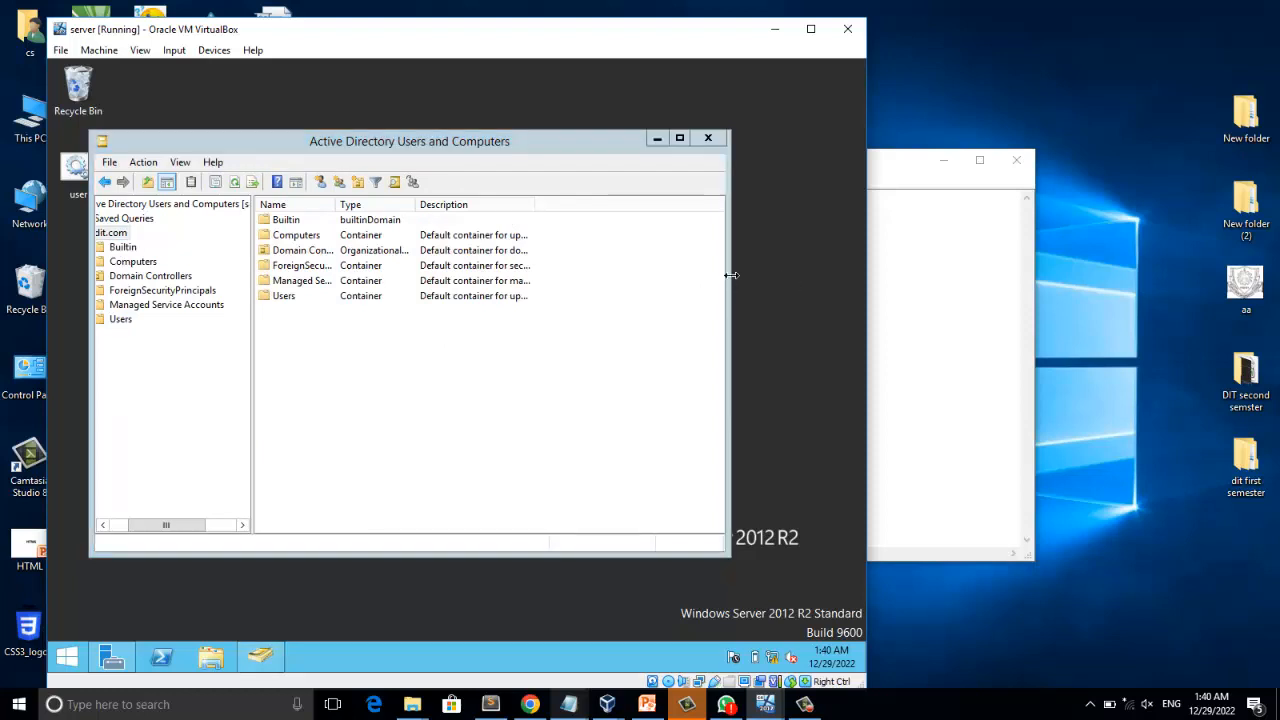
pyautogui.moveTo(731, 275); pyautogui.dragTo(771, 276)
pyautogui.moveTo(163, 524); pyautogui.dragTo(143, 524)
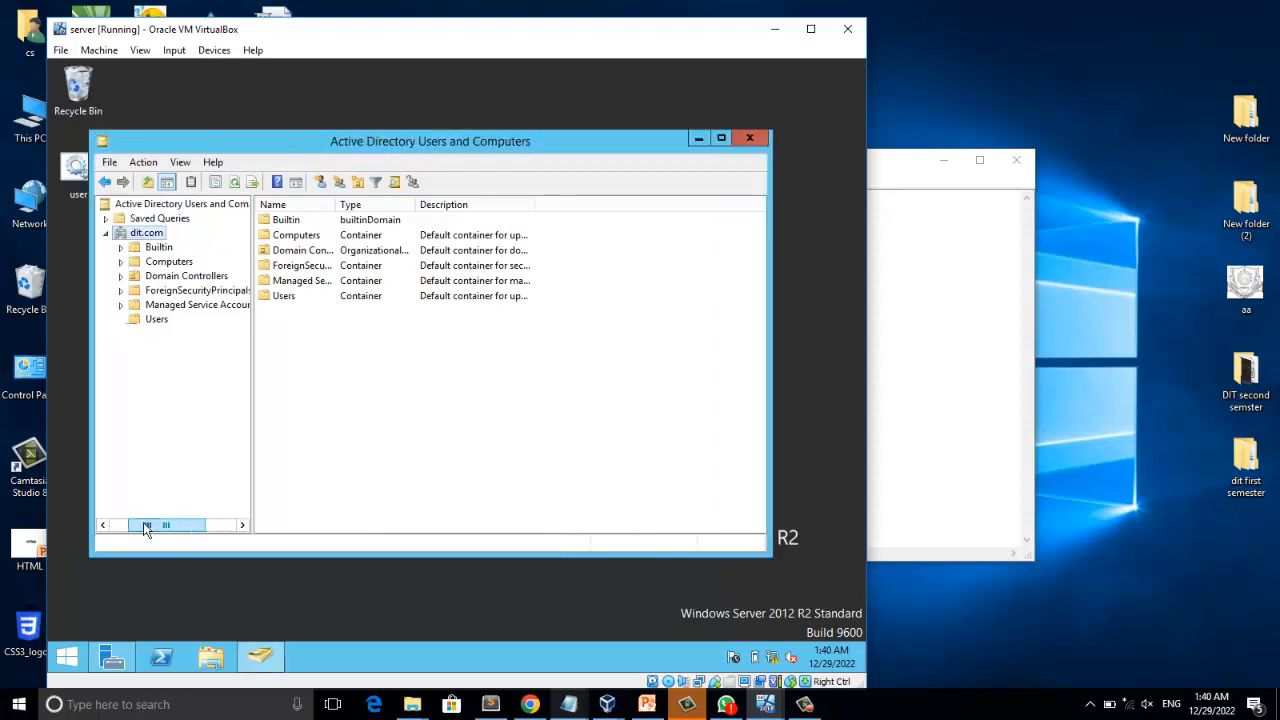
# Create an organizational unit named "1st semester" in the dit.com domain, keeping protection from accidental deletion on.
pyautogui.rightClick(147, 234)
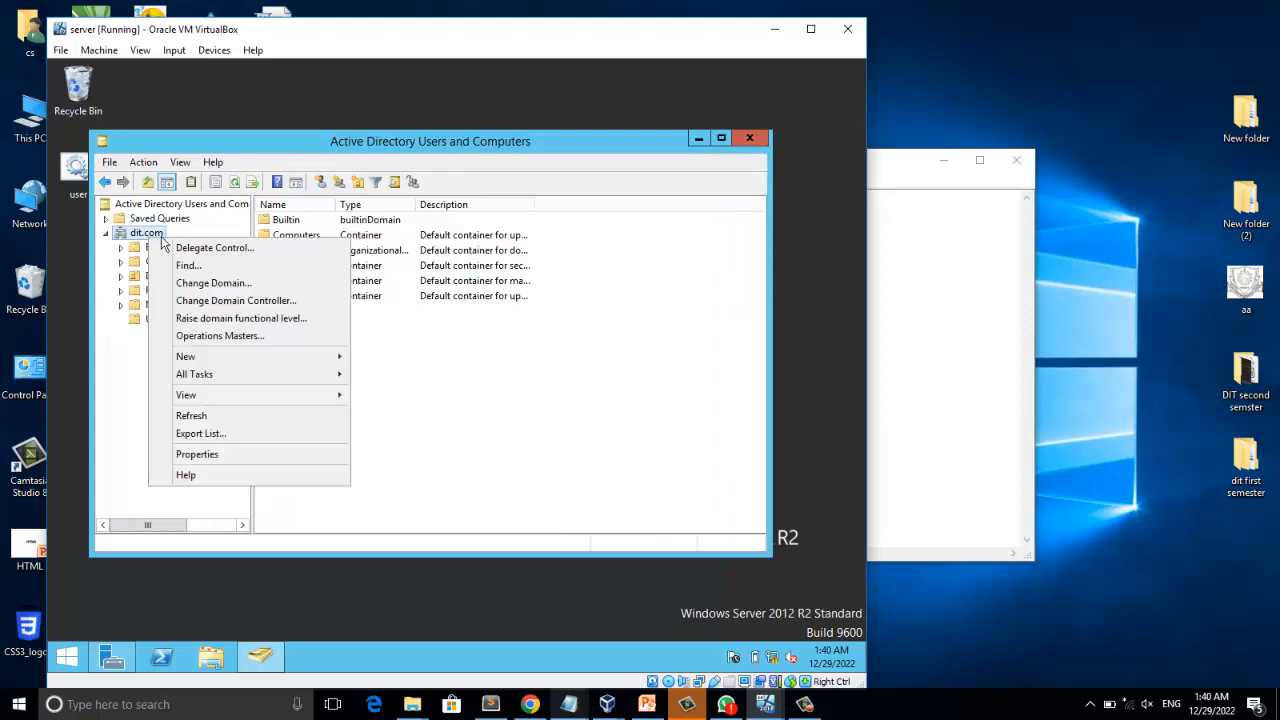
pyautogui.moveTo(280, 358)
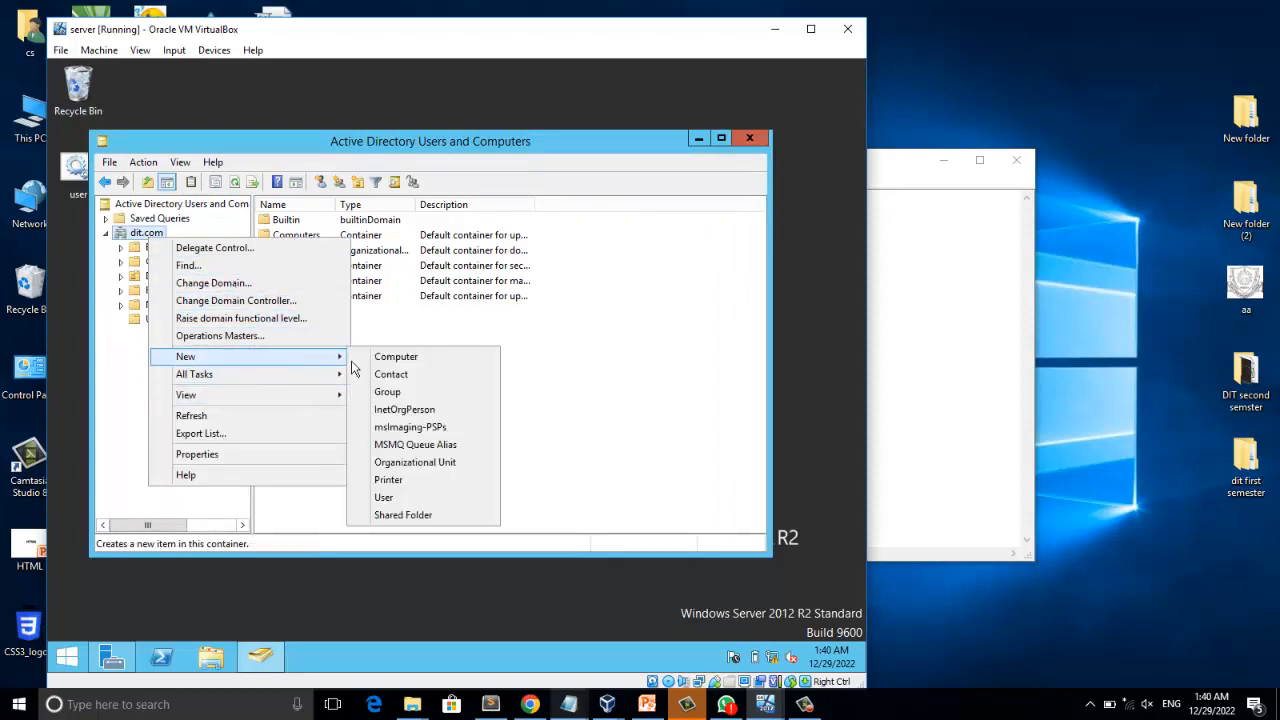
pyautogui.click(433, 464)
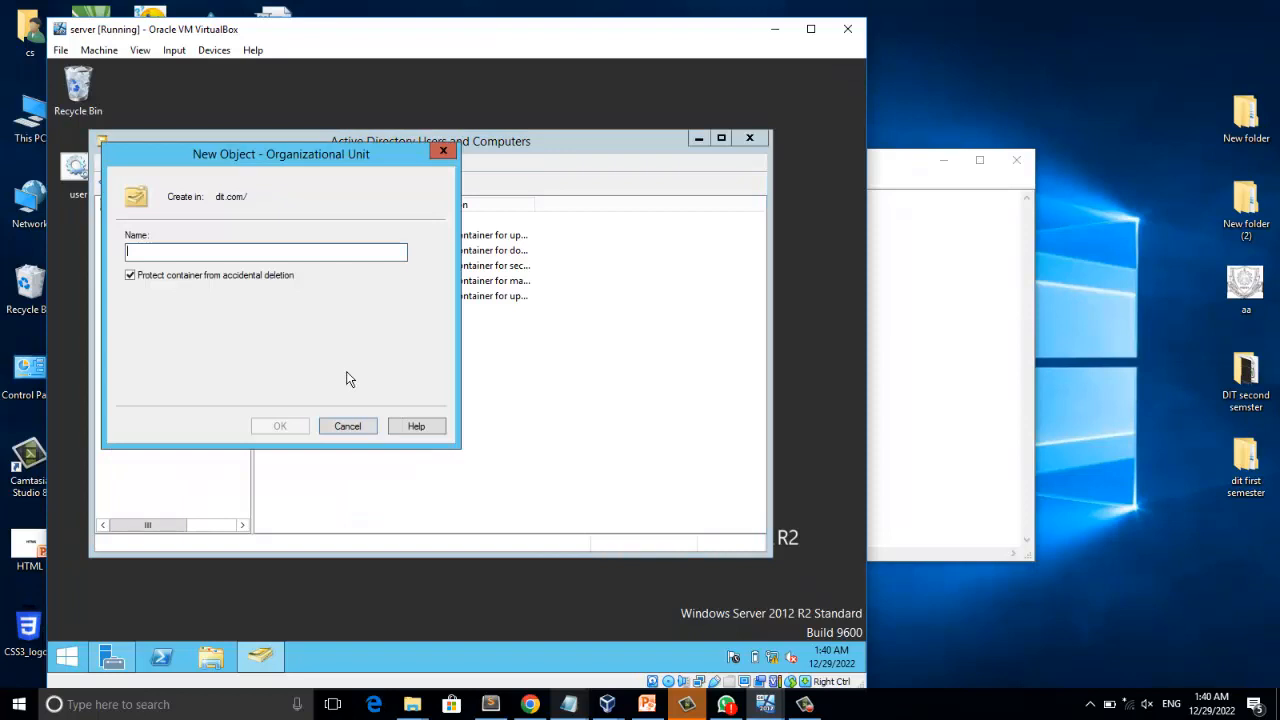
pyautogui.write('1st')
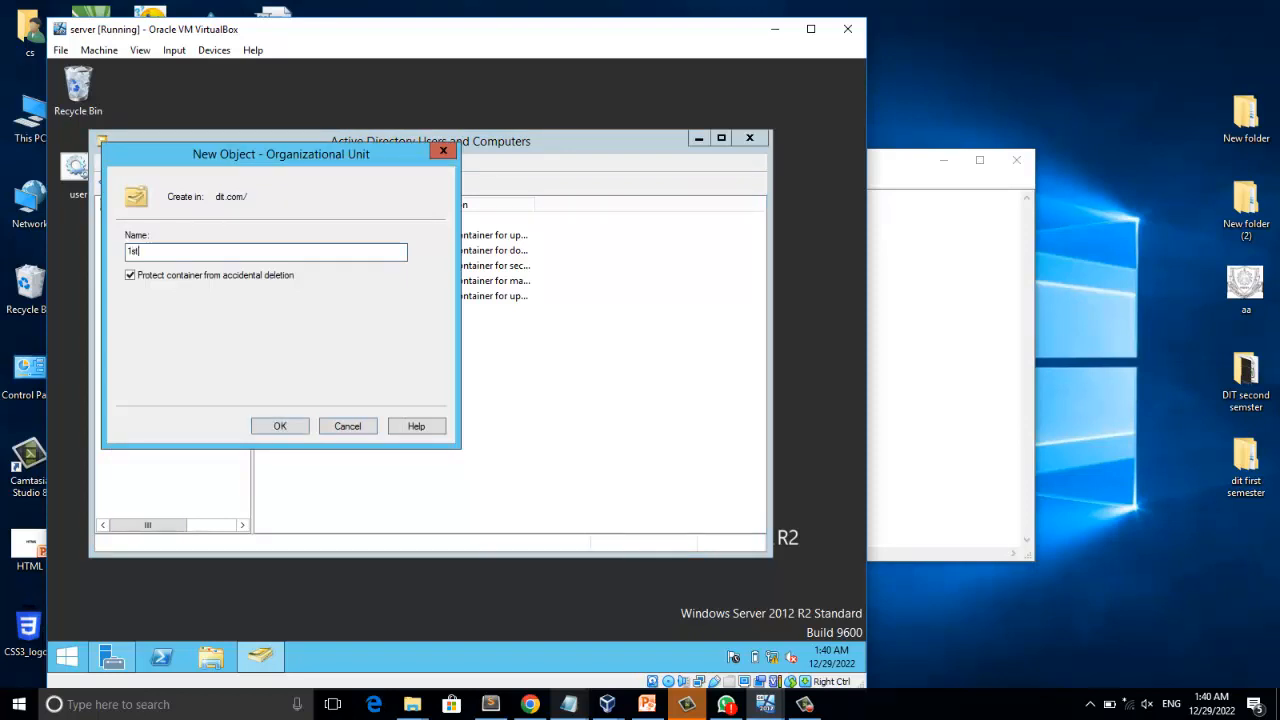
pyautogui.write(' semester')
pyautogui.click(285, 428)
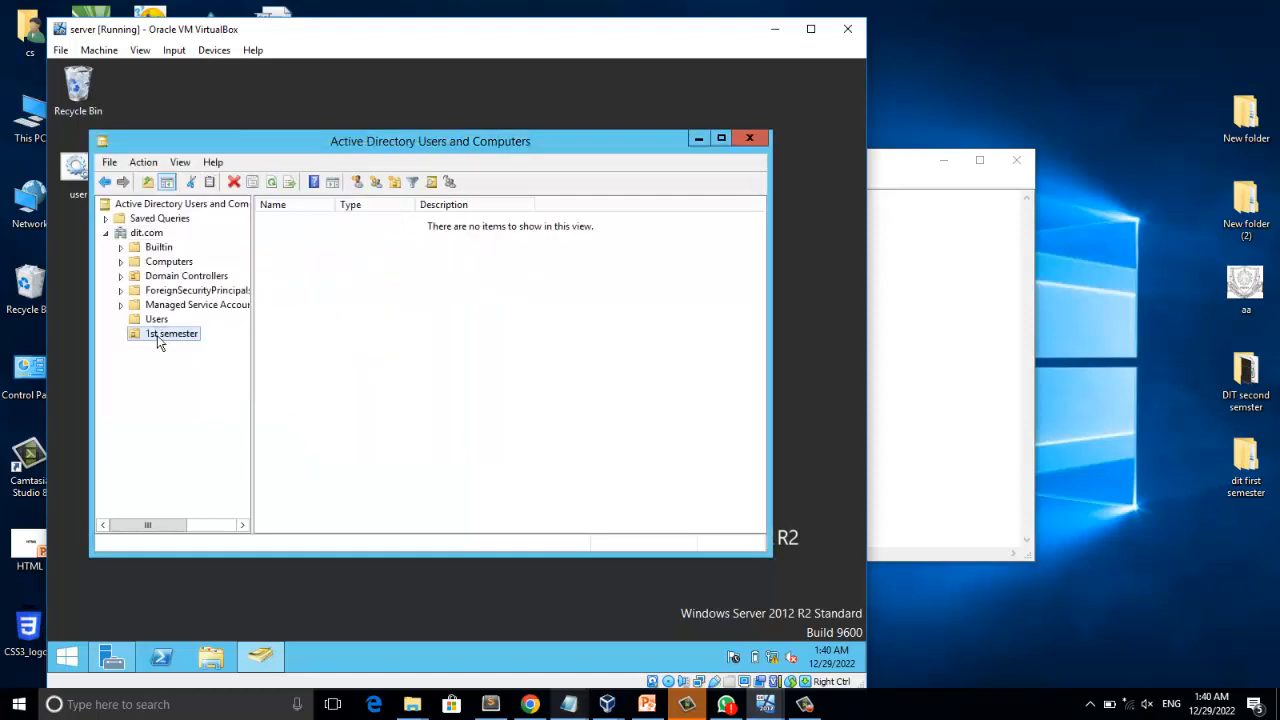
# Create a second organizational unit named "2nd semester" in the dit.com domain, keeping protection from accidental deletion on.
pyautogui.rightClick(141, 236)
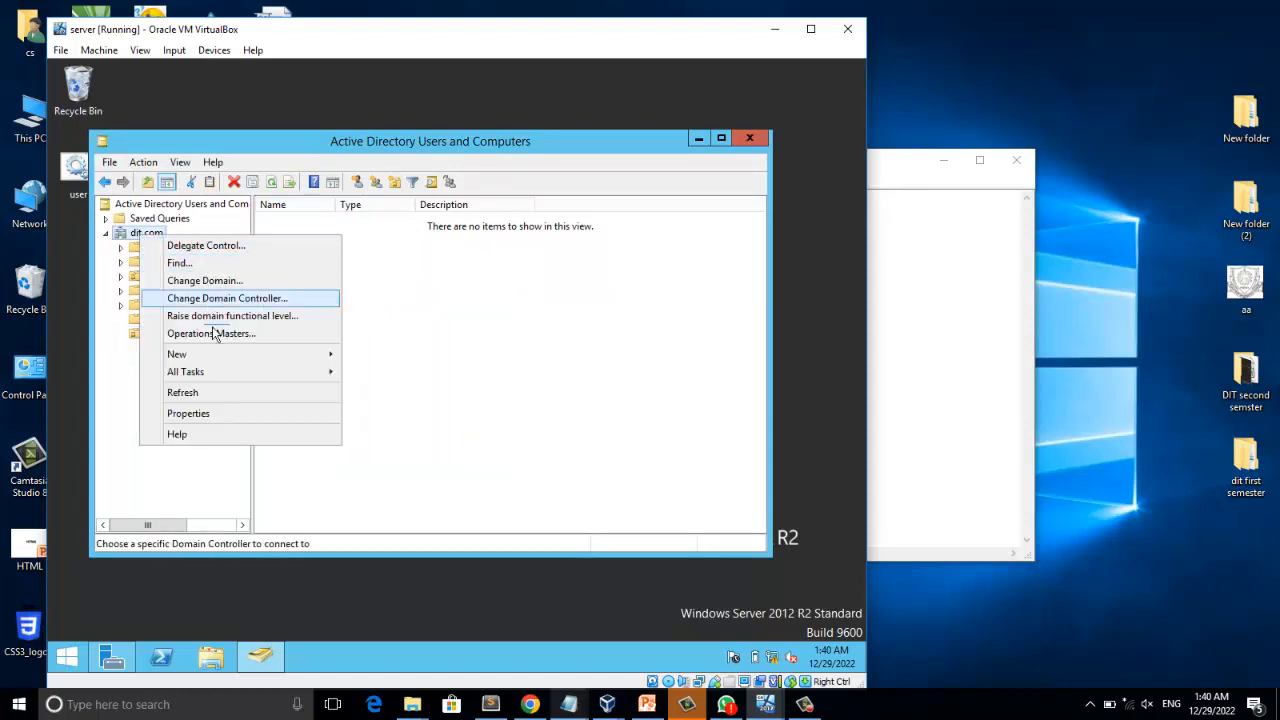
pyautogui.moveTo(231, 352)
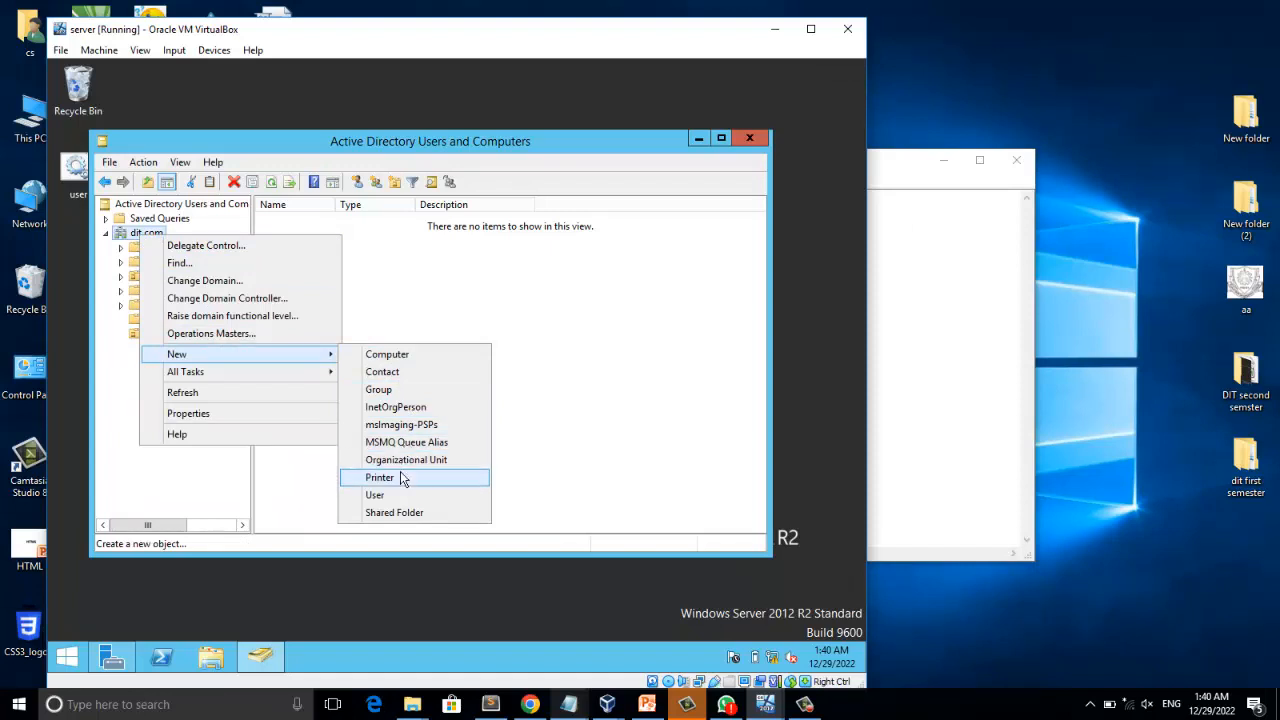
pyautogui.click(428, 461)
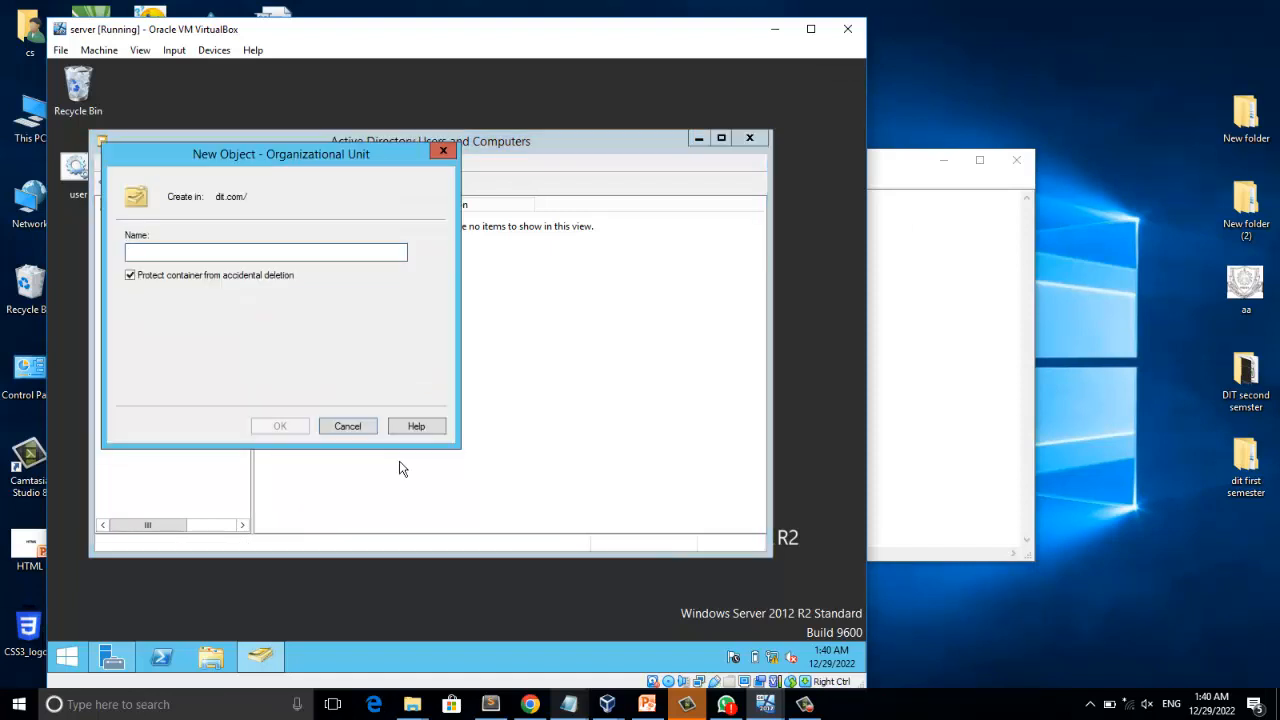
pyautogui.write('2nd sem')
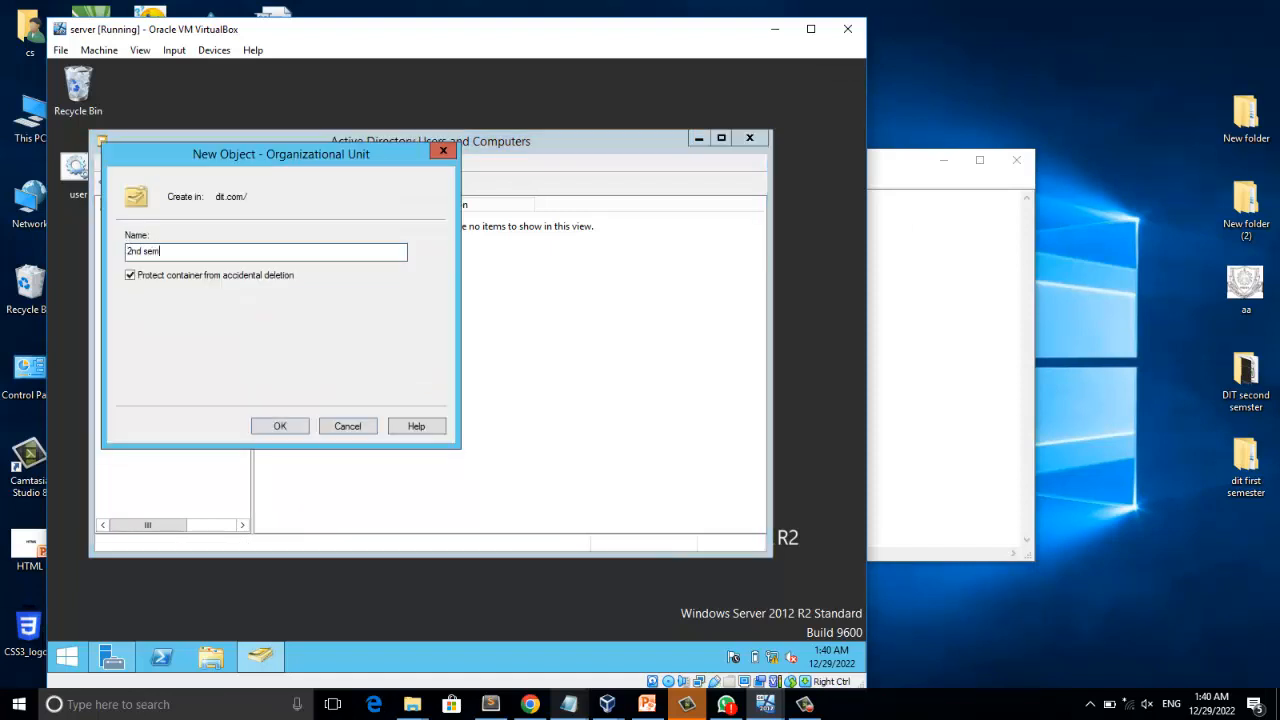
pyautogui.write('ester')
pyautogui.click(280, 428)
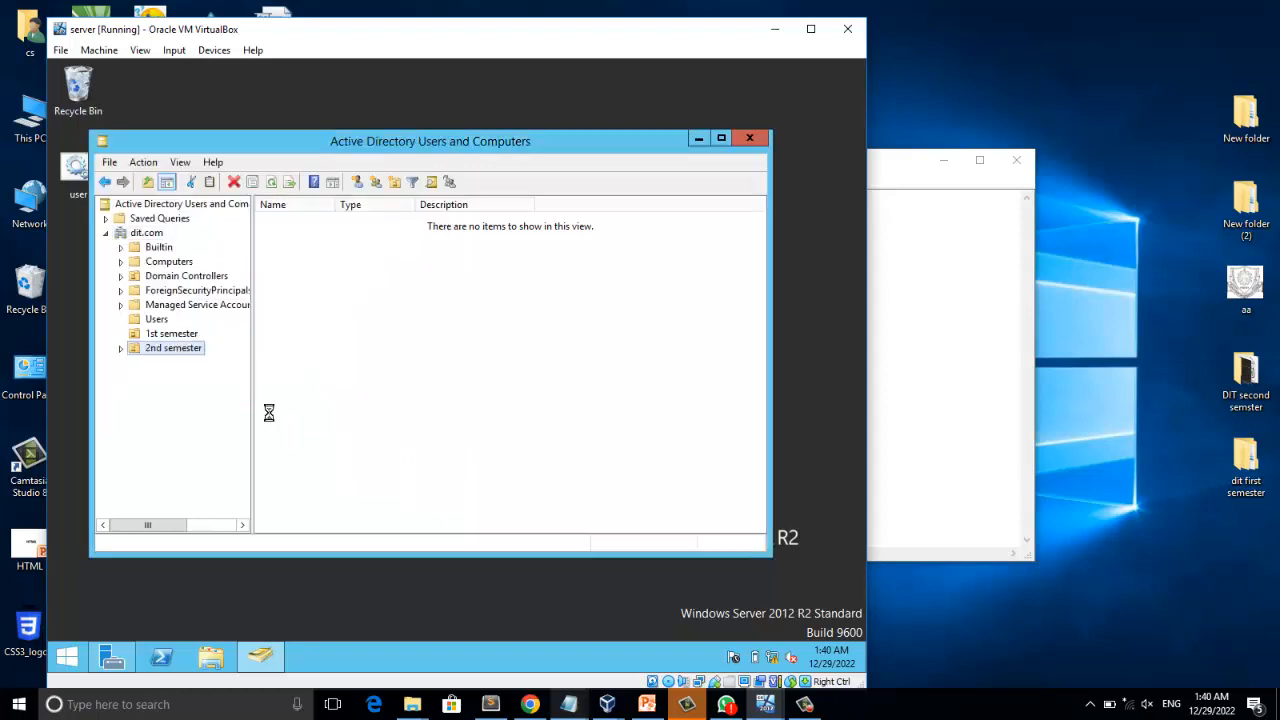
# View the 1st semester OU and the Users container, and highlight the move-user-to-OU question in the Notepad task list.
pyautogui.click(178, 335)
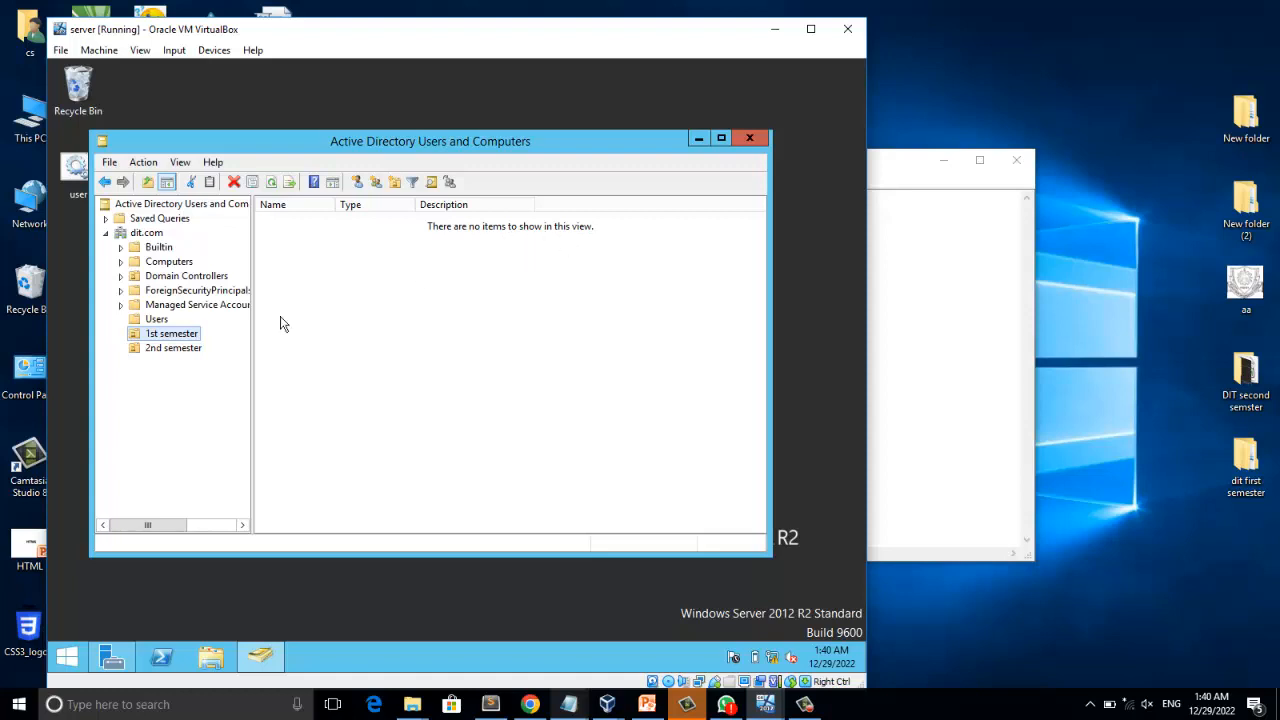
pyautogui.click(156, 320)
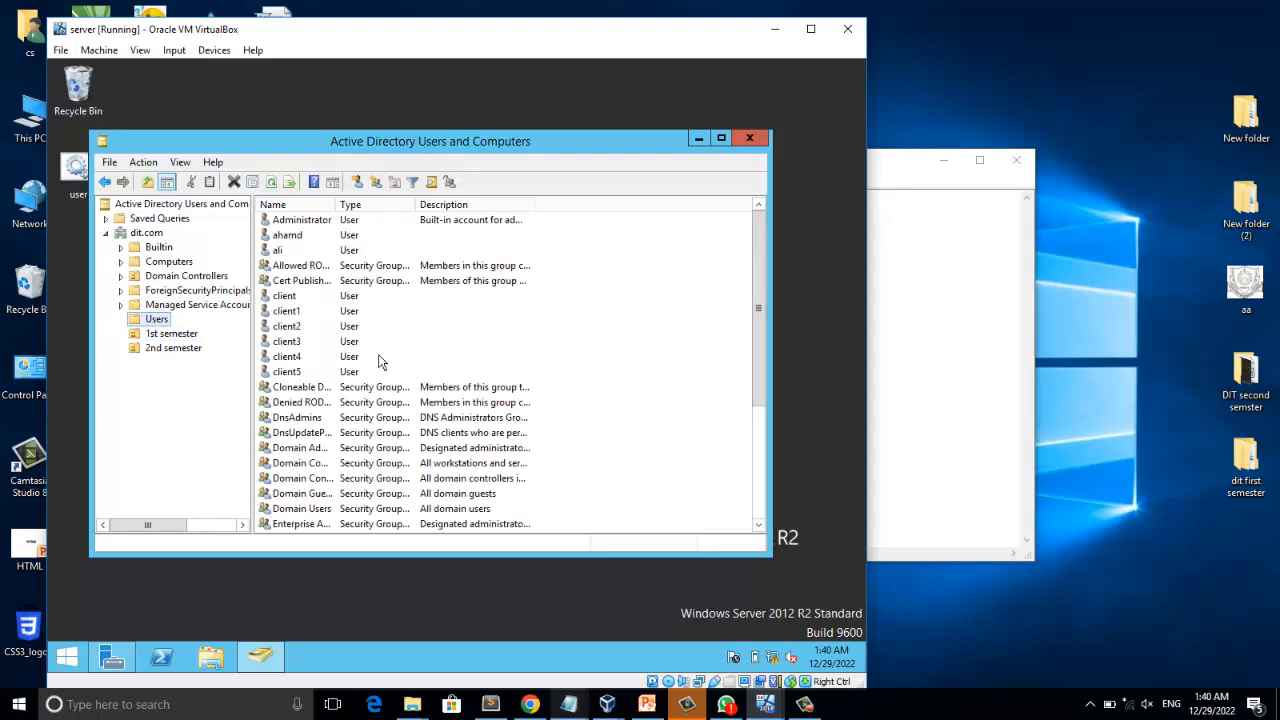
pyautogui.click(950, 370)
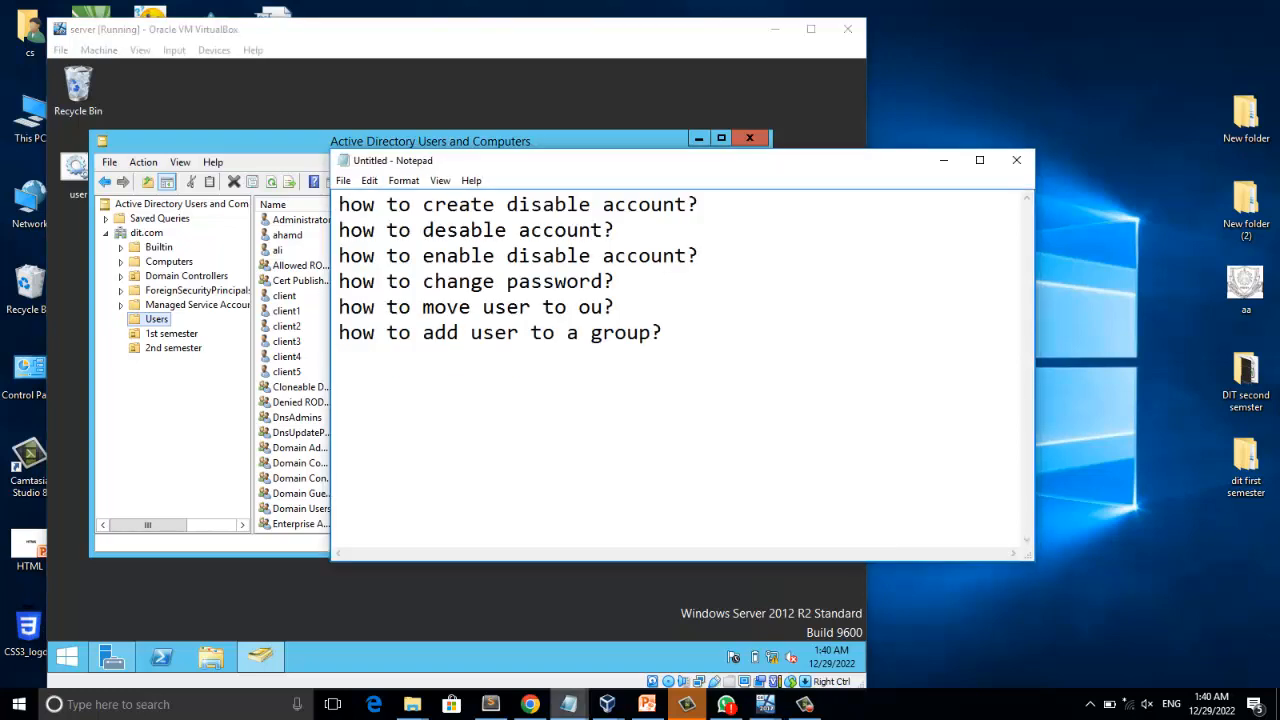
pyautogui.moveTo(386, 307); pyautogui.dragTo(578, 307)
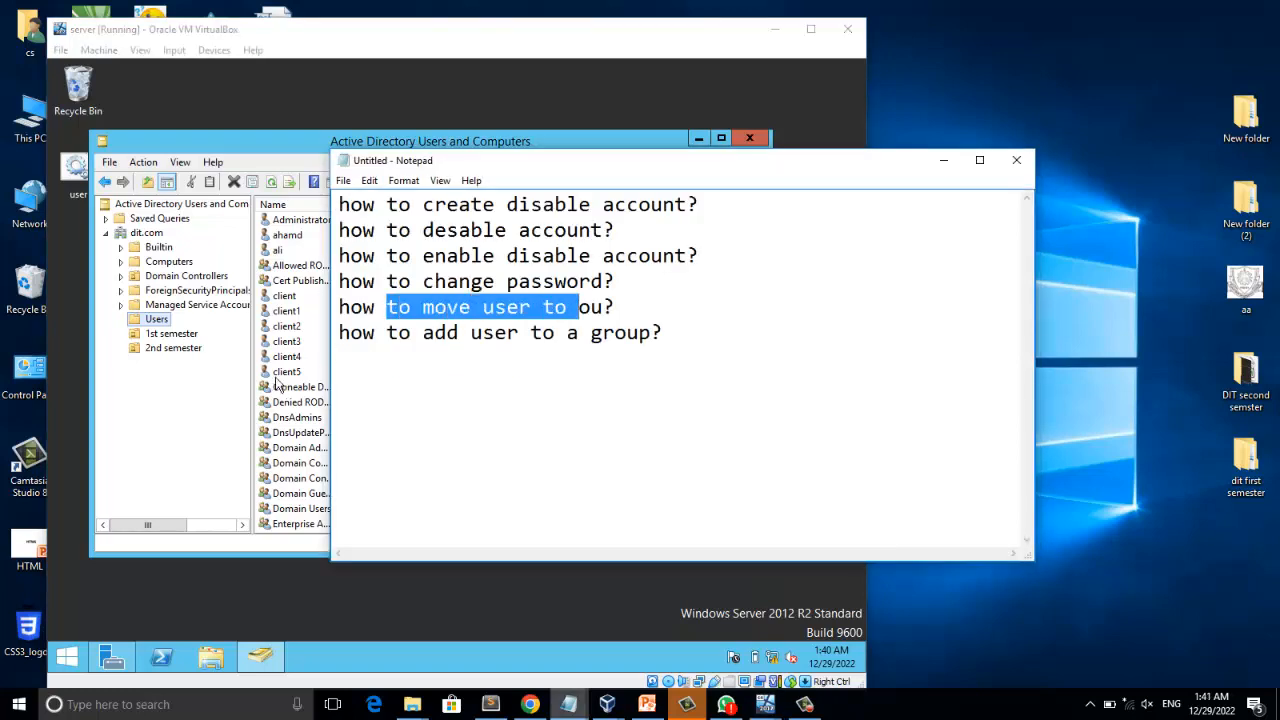
# Move the "client" user from the Users container into the 1st semester organizational unit.
pyautogui.click(285, 296)
pyautogui.rightClick(287, 297)
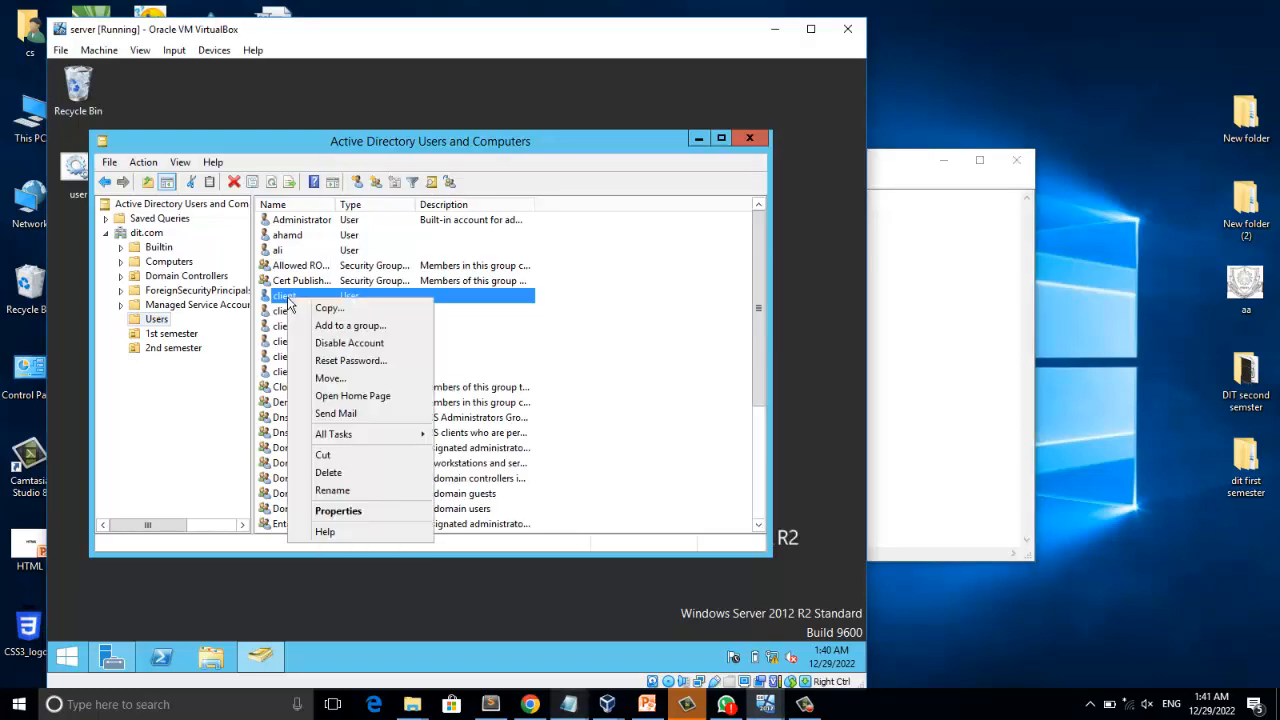
pyautogui.click(345, 379)
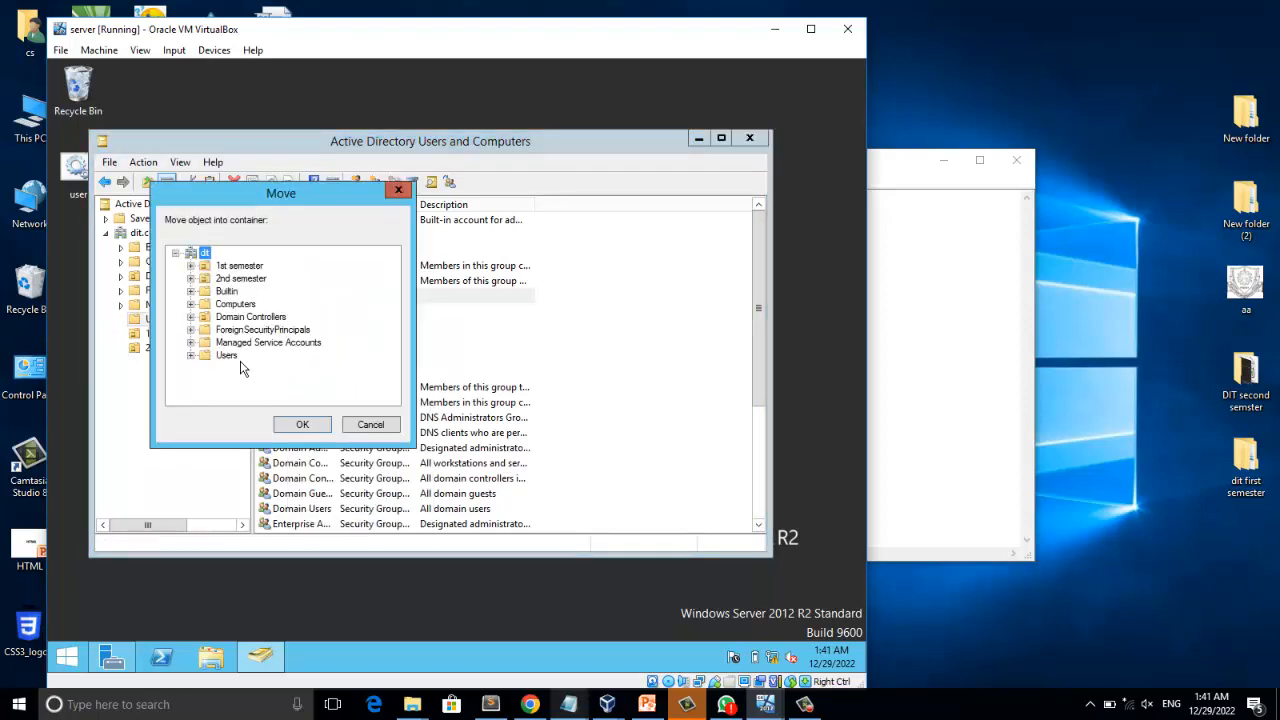
pyautogui.click(230, 266)
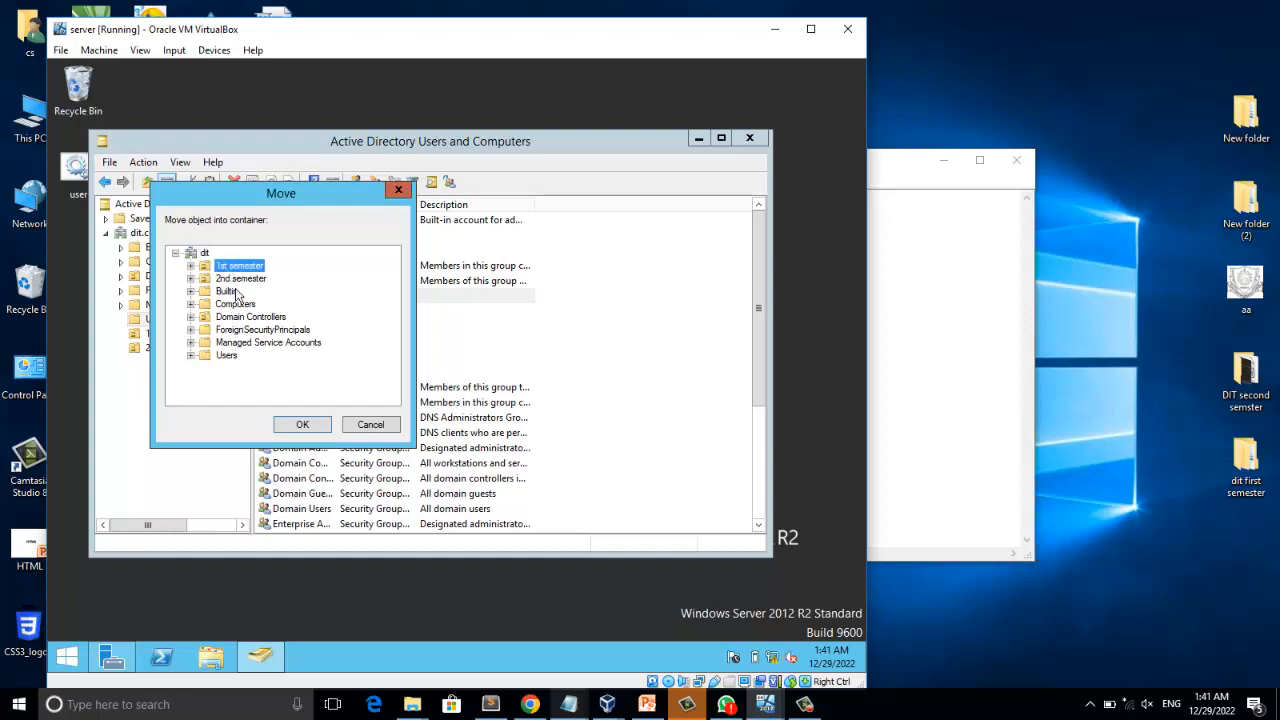
pyautogui.click(309, 424)
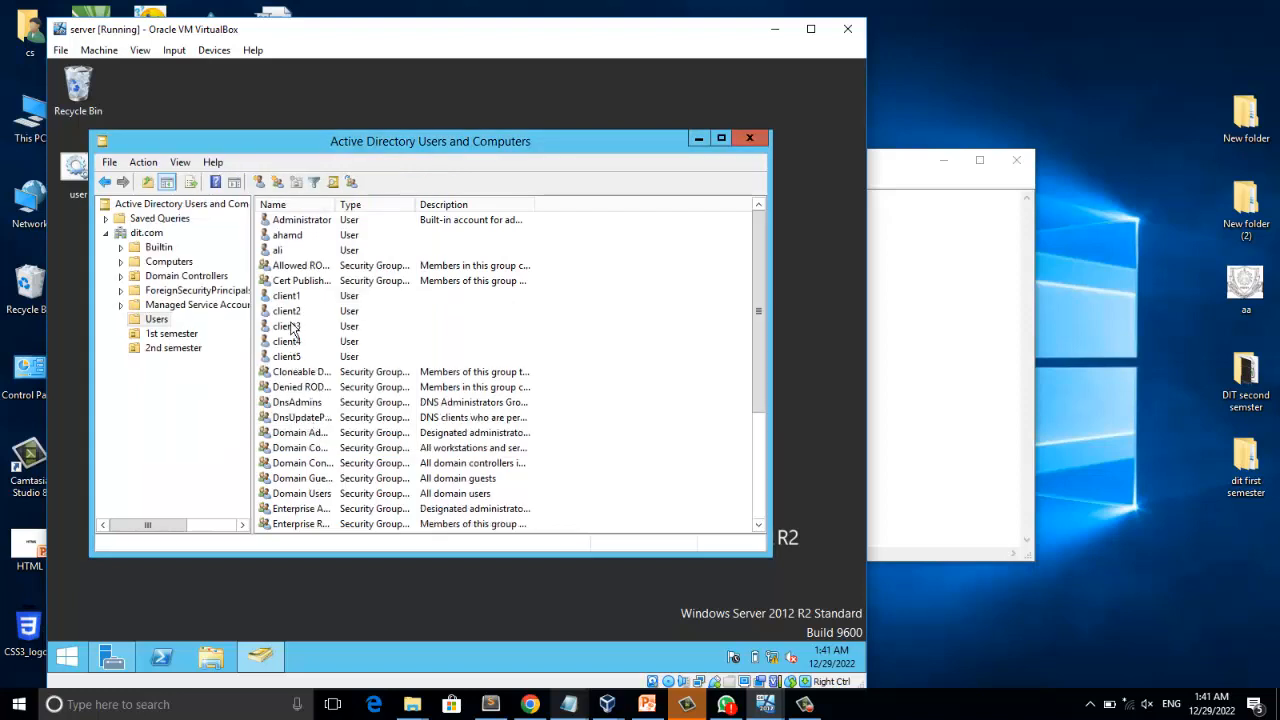
# Move the user account directly above the Allowed RODC group from Users into the 1st semester organizational unit.
pyautogui.click(277, 252)
pyautogui.rightClick(277, 256)
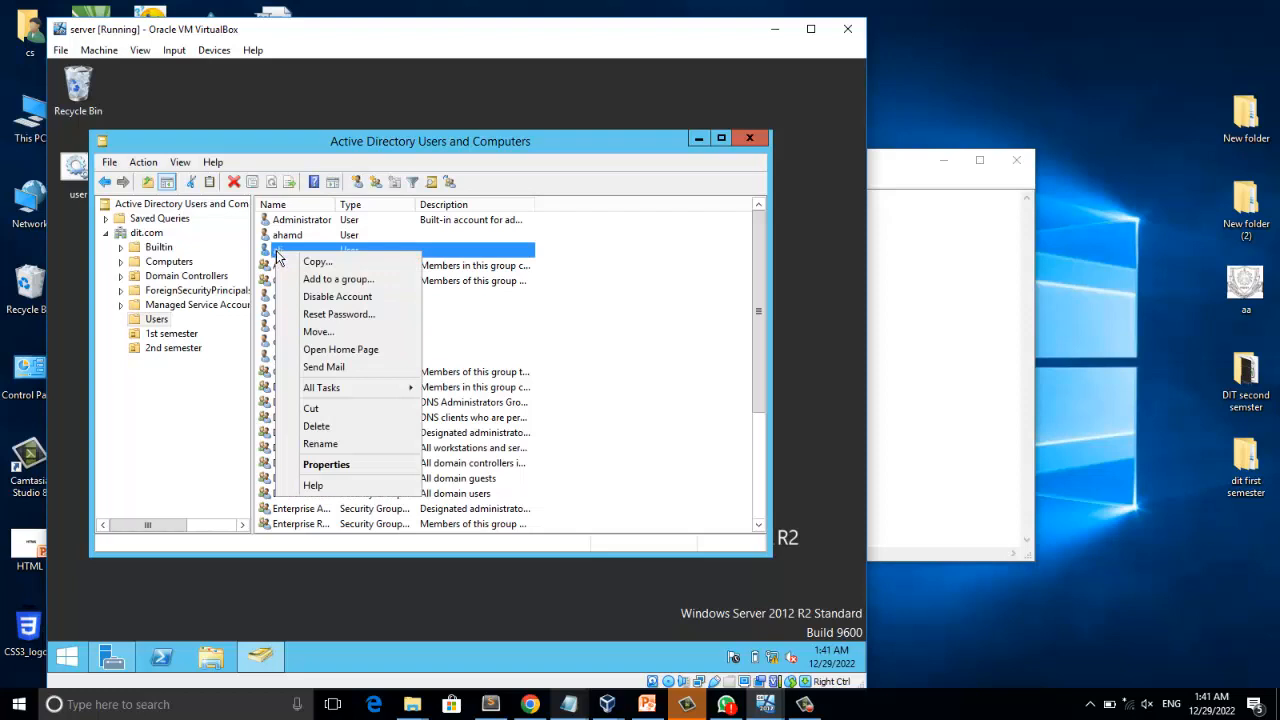
pyautogui.click(320, 332)
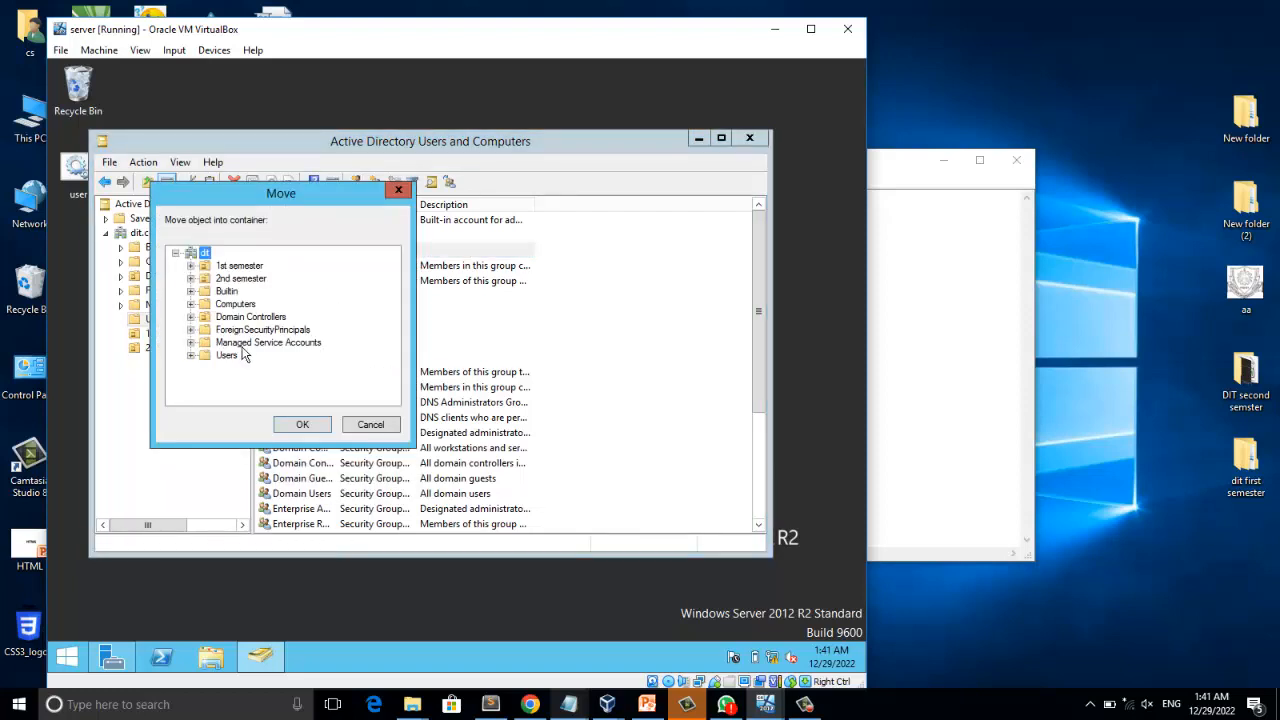
pyautogui.click(233, 268)
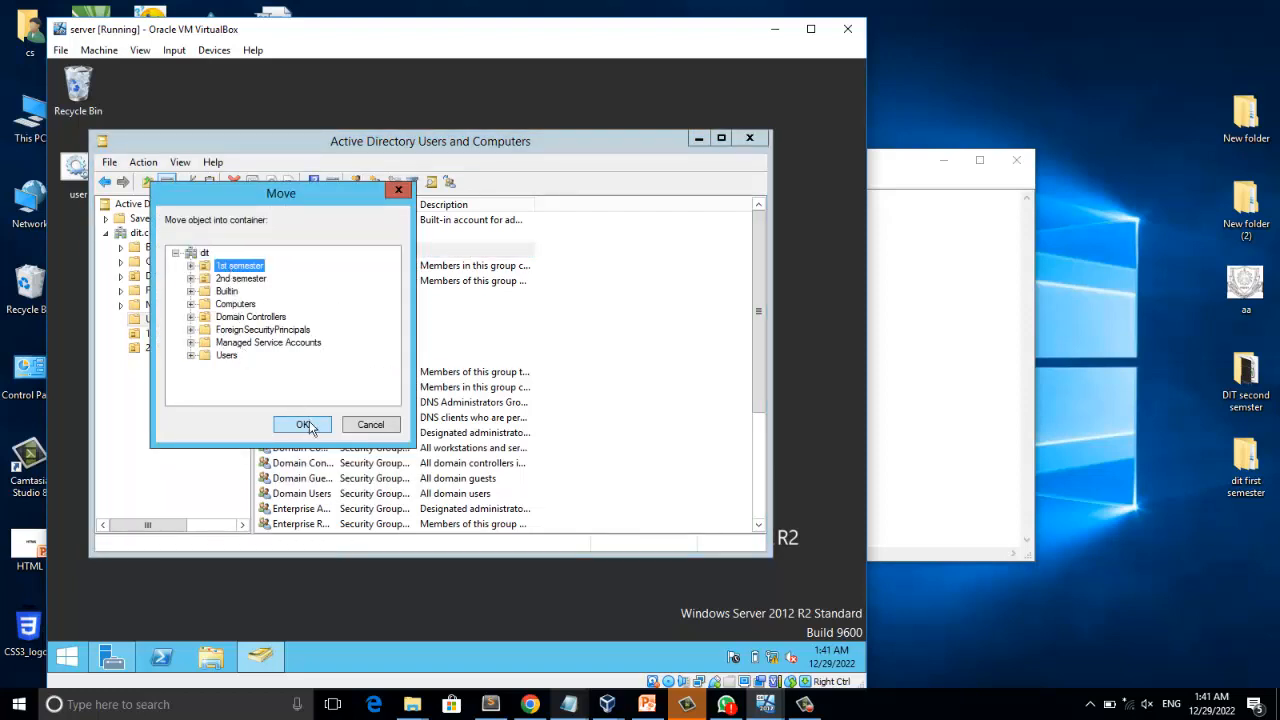
pyautogui.click(303, 424)
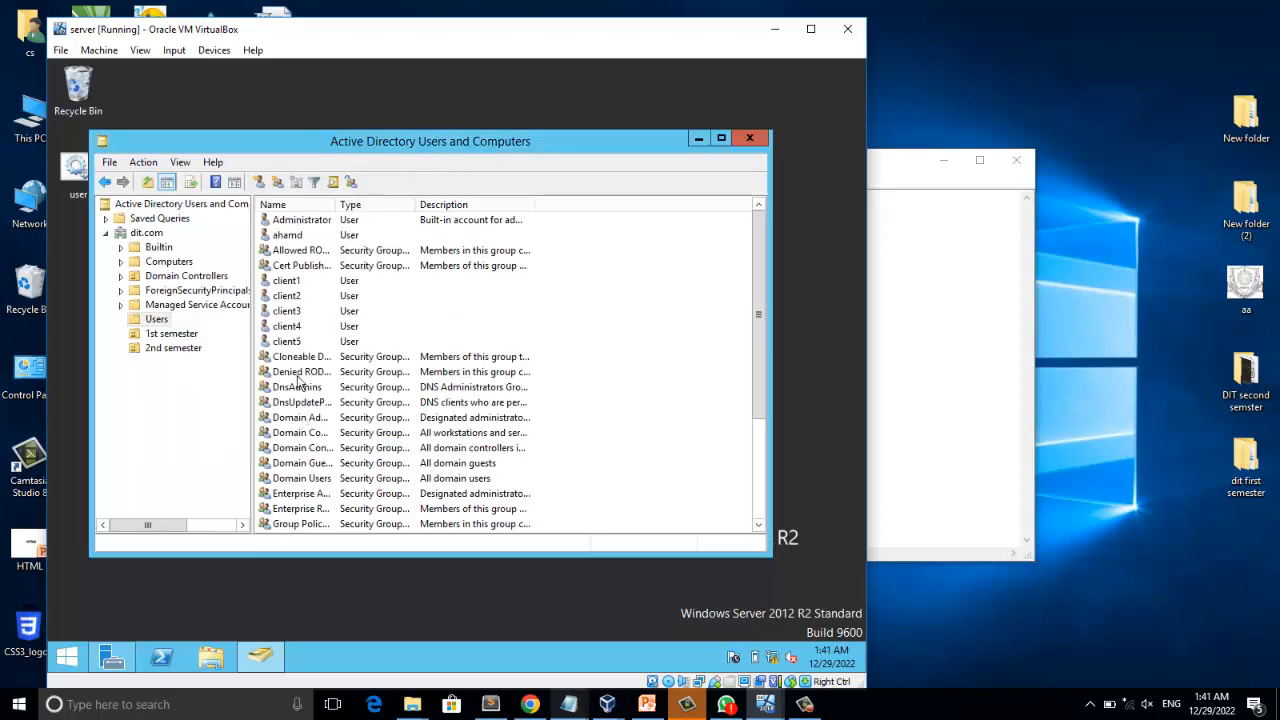
# Move the "client1" user from Users directly onto the 1st semester organizational unit in the tree and accept the move.
pyautogui.click(286, 281)
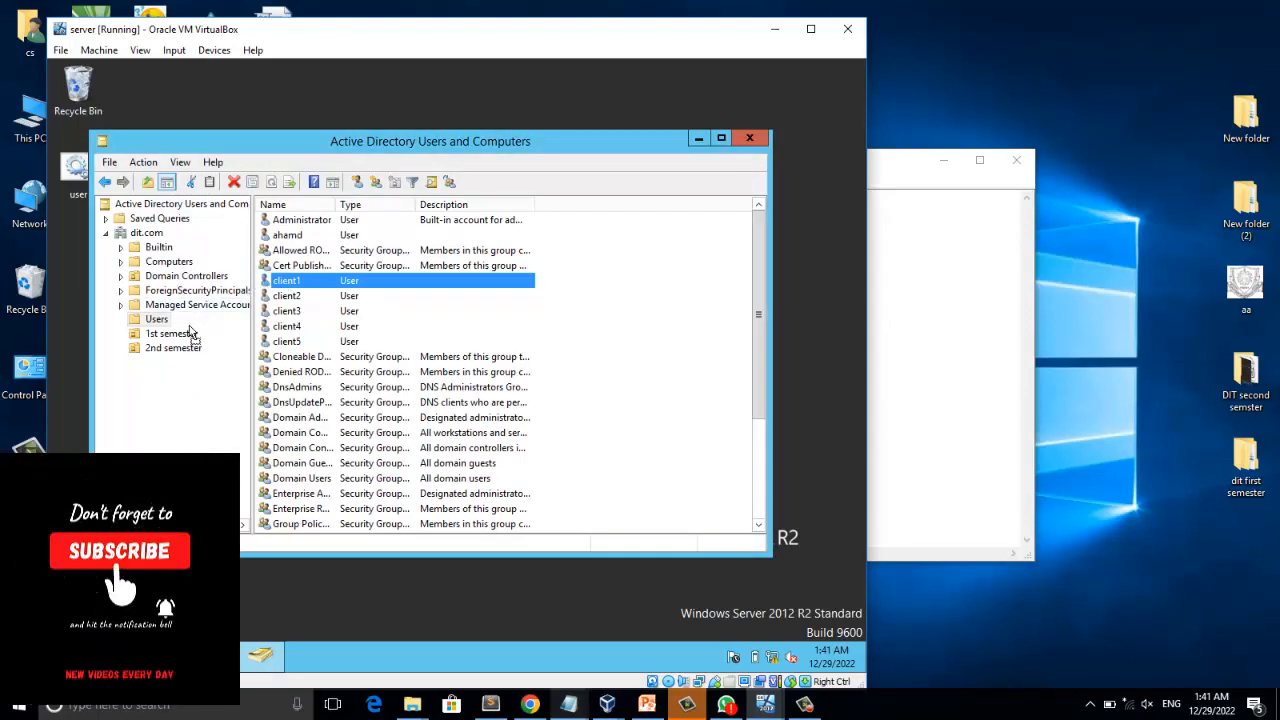
pyautogui.moveTo(191, 333); pyautogui.dragTo(191, 334)
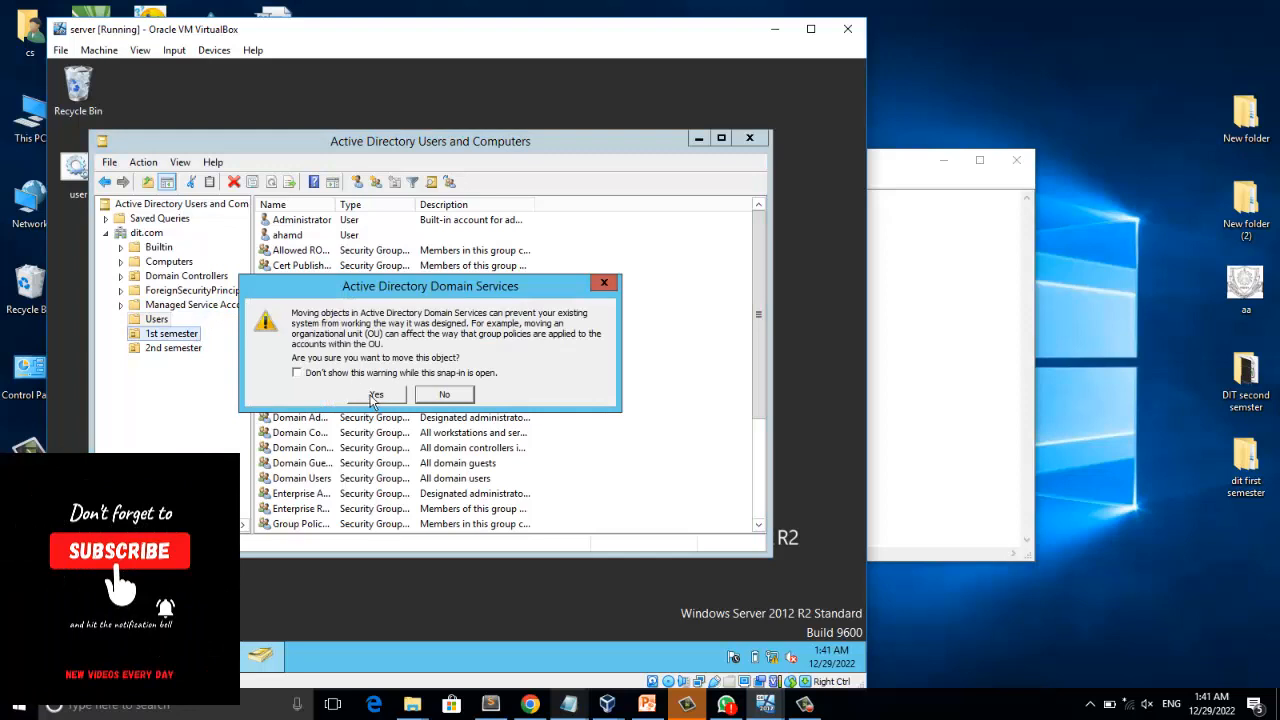
pyautogui.click(375, 395)
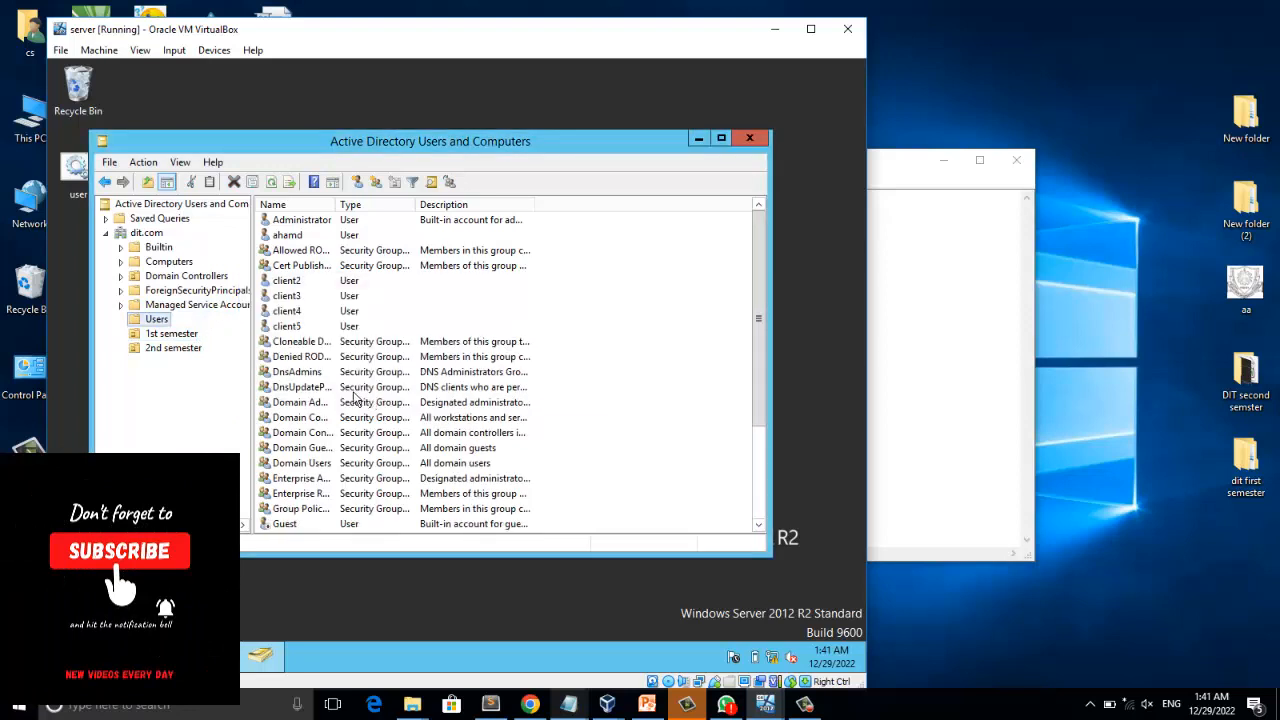
# Check the users in the 1st semester organizational unit and consult the Notepad task list for the next topic.
pyautogui.click(183, 338)
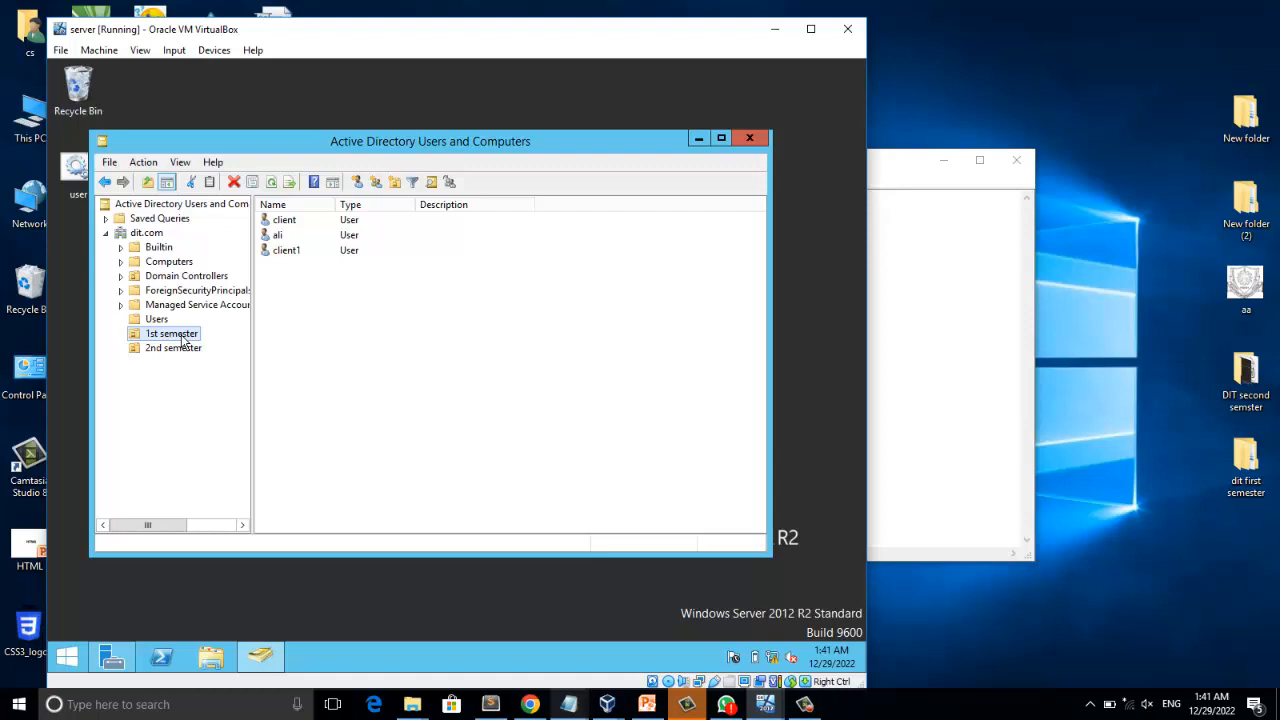
pyautogui.click(890, 290)
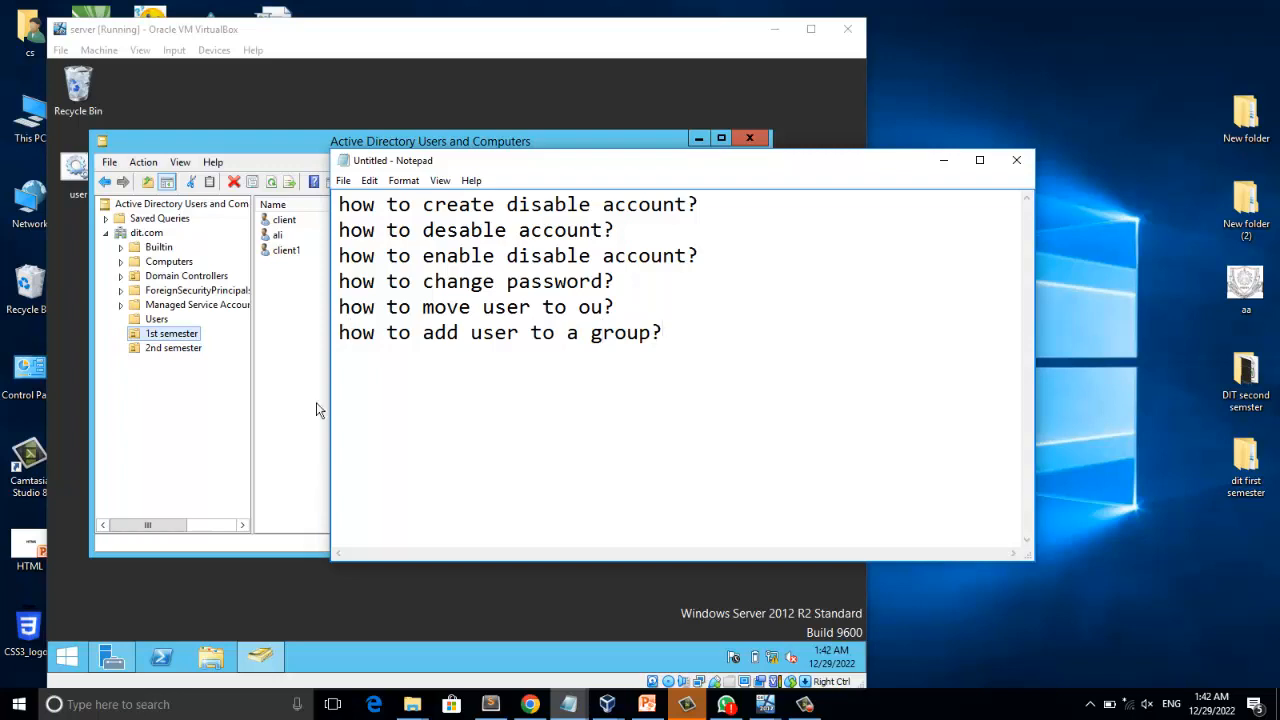
pyautogui.click(207, 421)
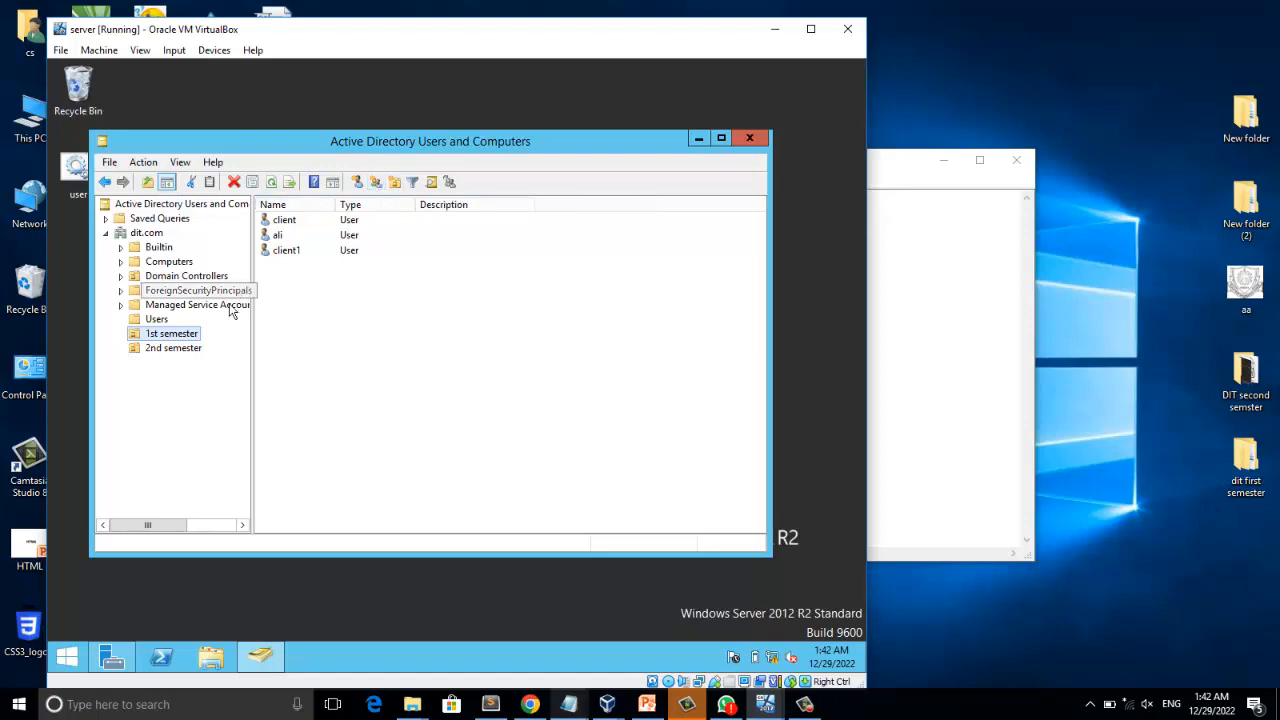
# Try to create a global security group named "1st semester" in the dit.com domain.
pyautogui.rightClick(151, 234)
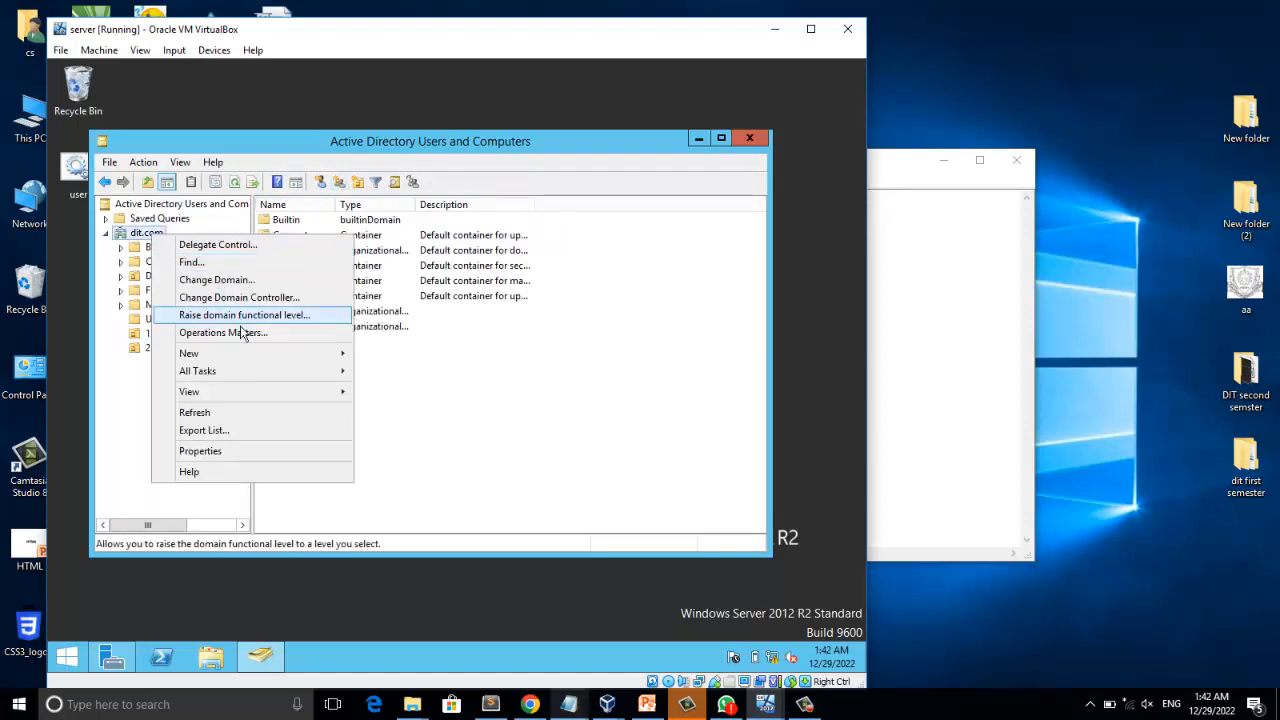
pyautogui.moveTo(283, 354)
pyautogui.click(404, 388)
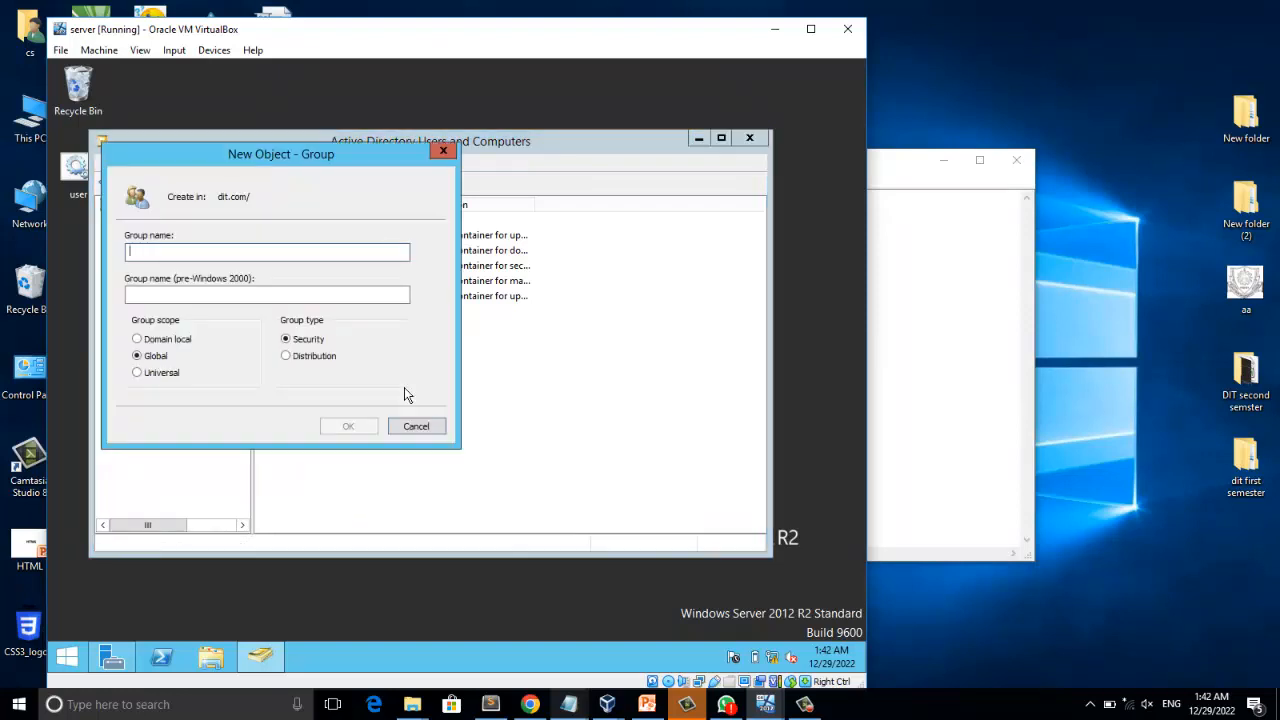
pyautogui.write('1st ')
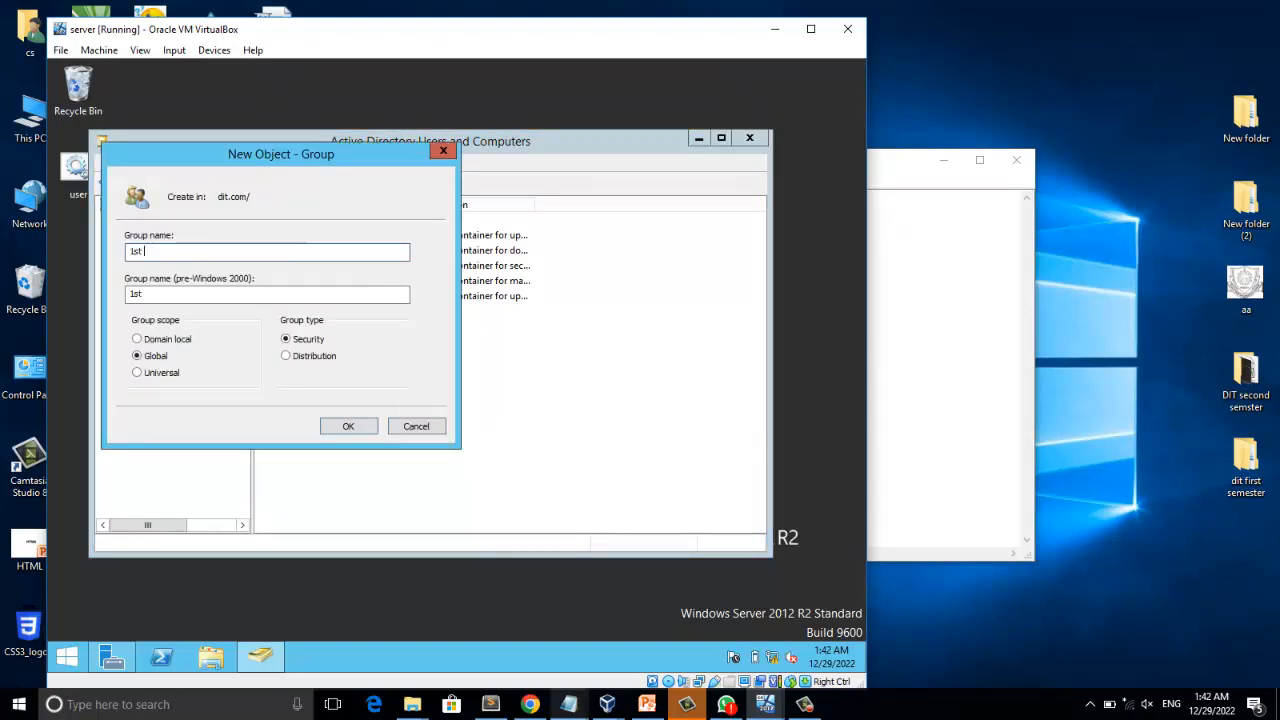
pyautogui.write('semester')
pyautogui.click(348, 426)
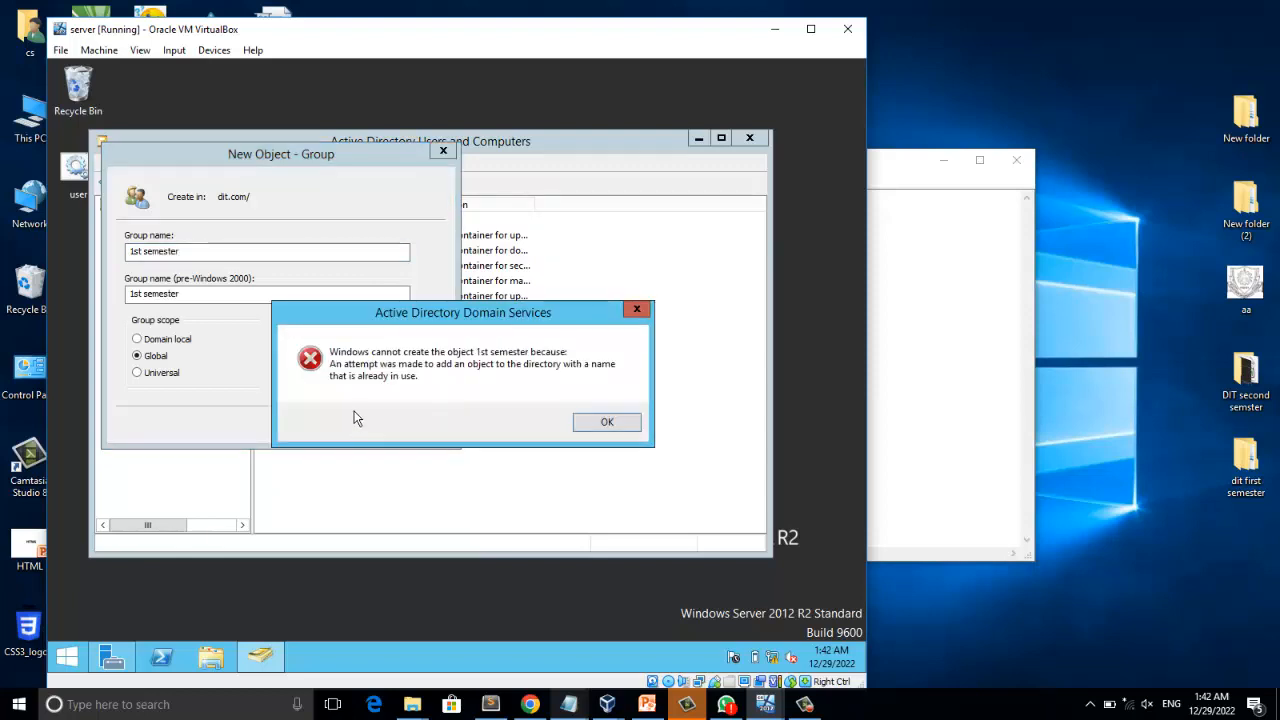
pyautogui.click(607, 423)
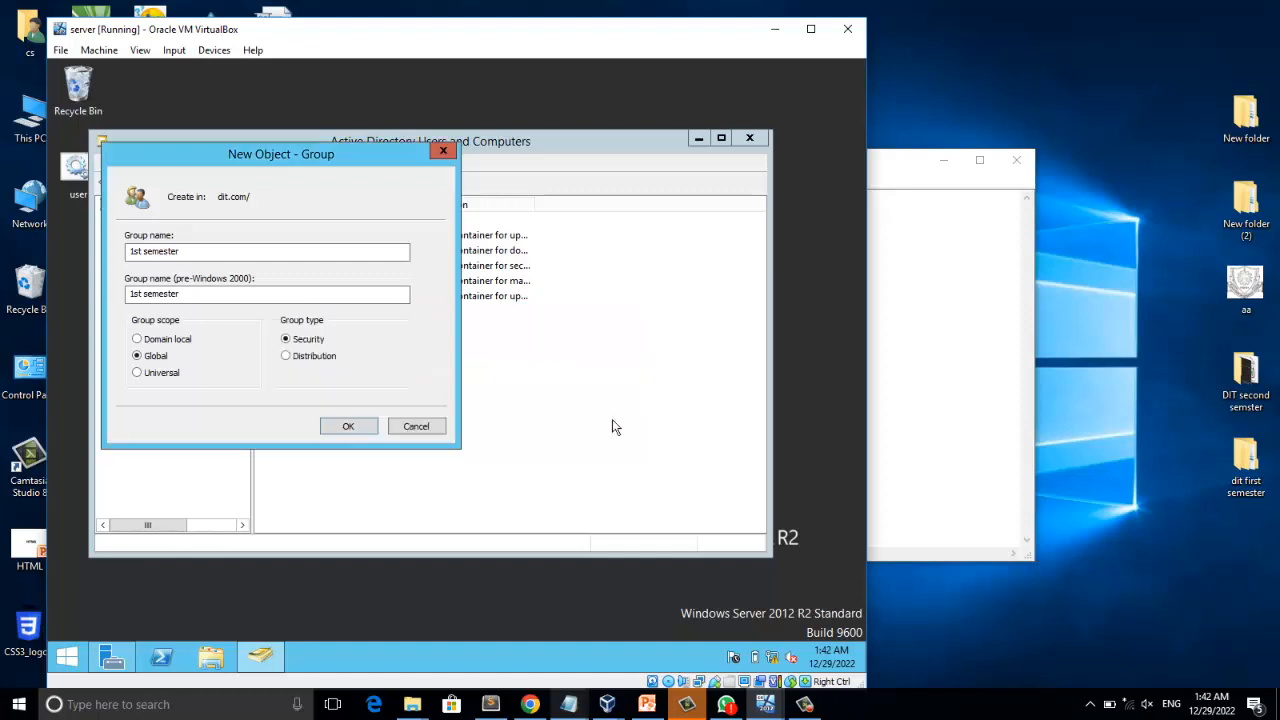
# Change the new group's name to 1stsemster, create it as a global security group, and select it in dit.com.
pyautogui.click(183, 251)
pyautogui.moveTo(183, 251); pyautogui.dragTo(49, 275)
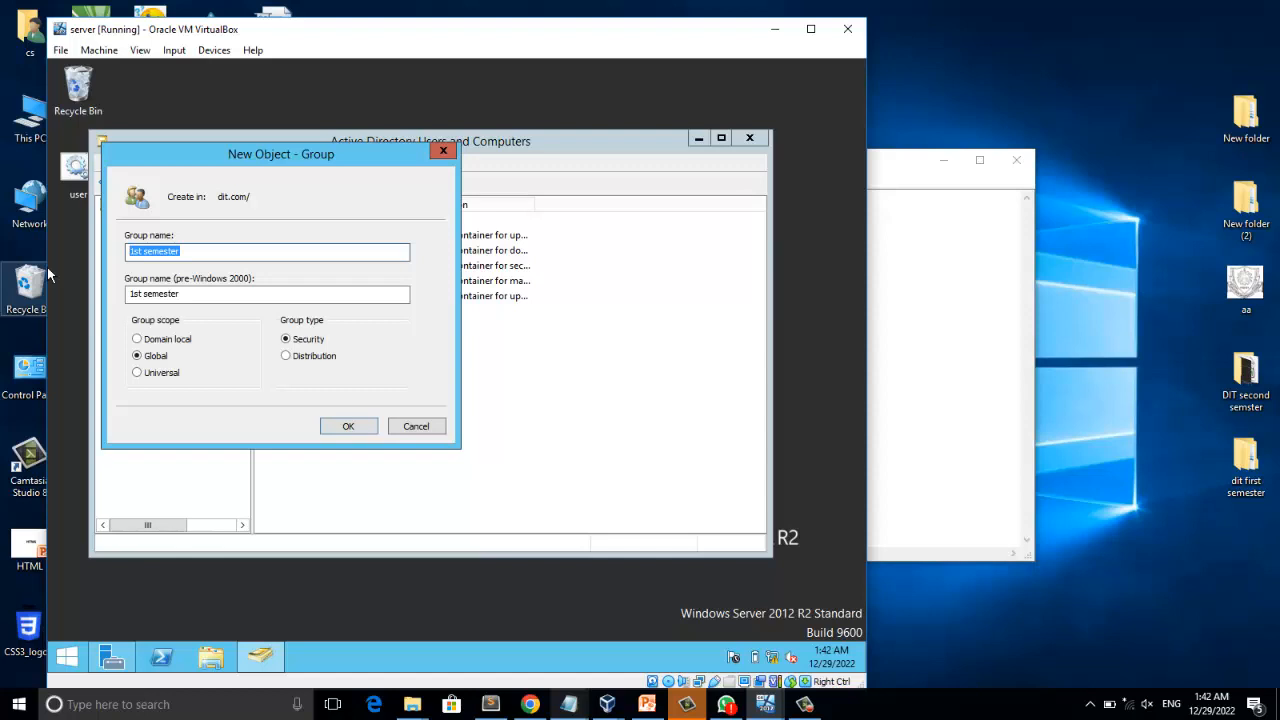
pyautogui.write('1stsemst')
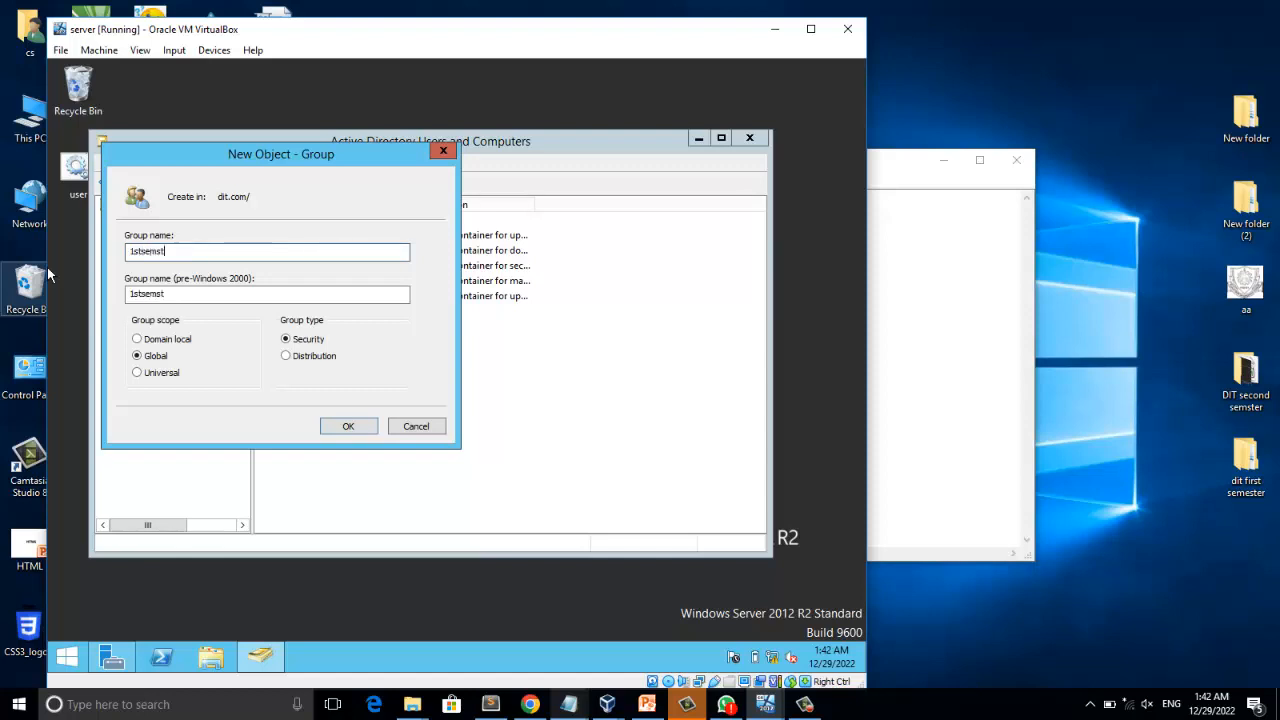
pyautogui.write('er')
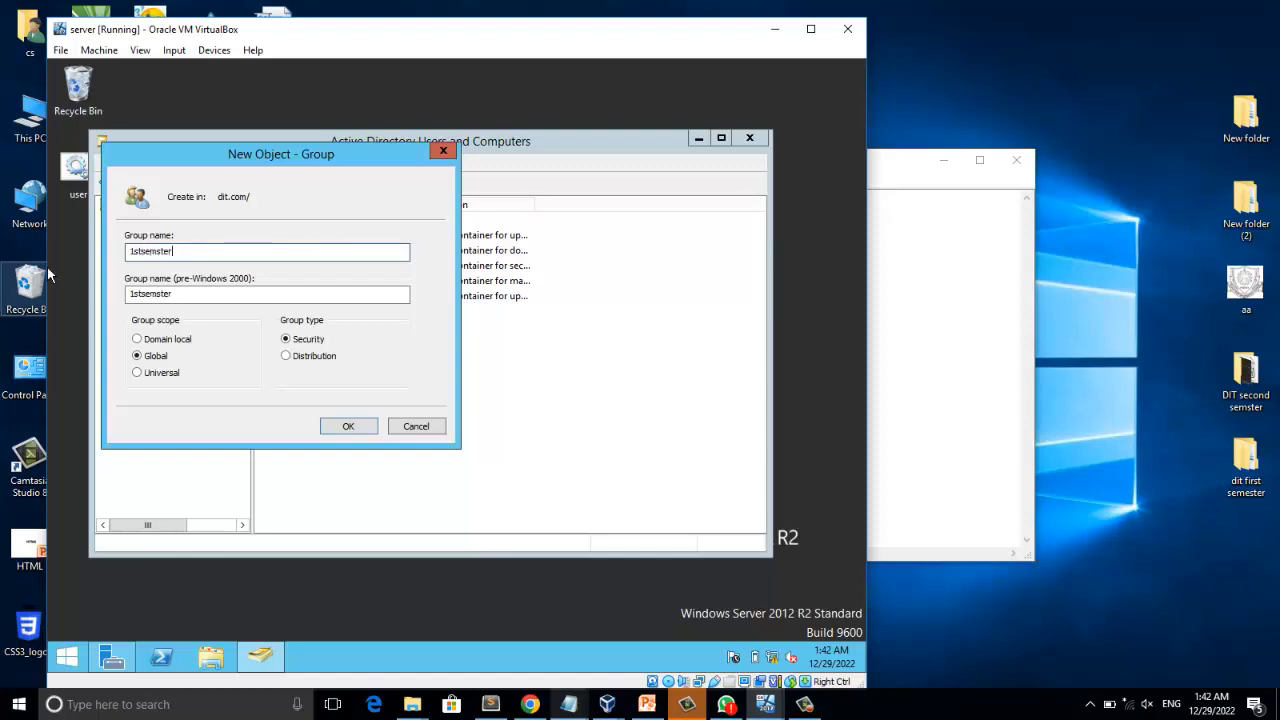
pyautogui.click(357, 426)
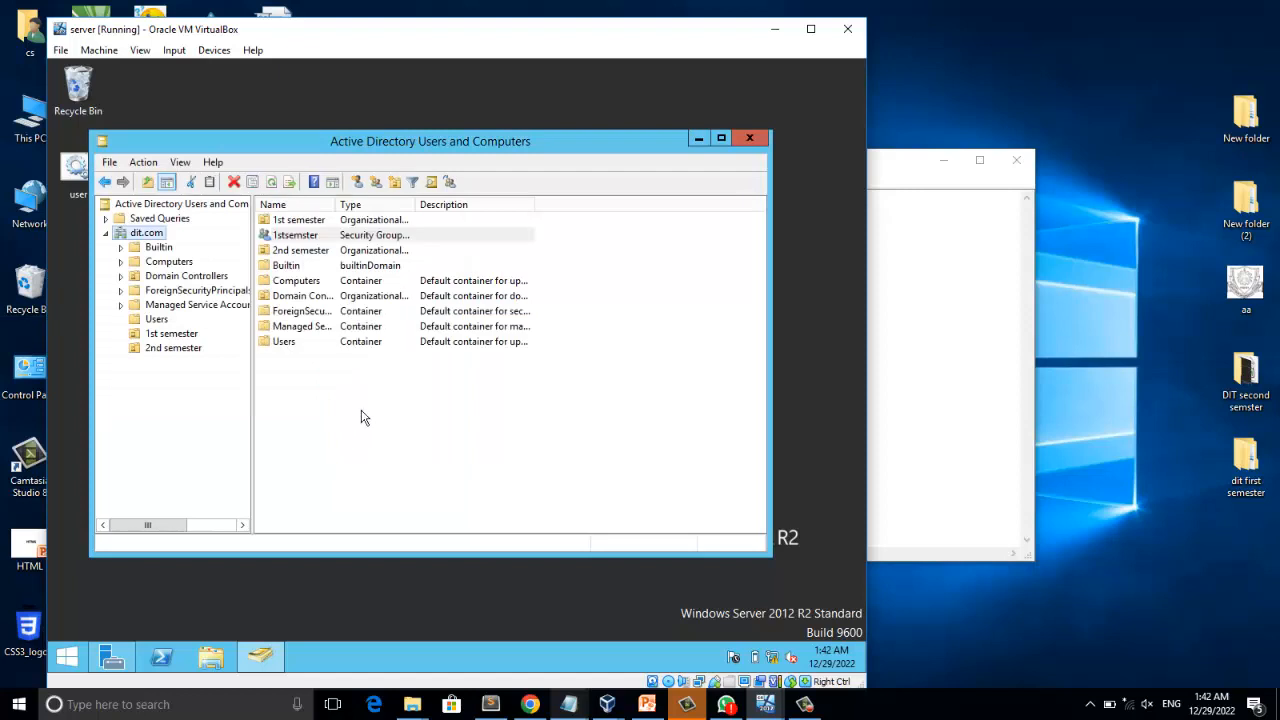
pyautogui.click(288, 237)
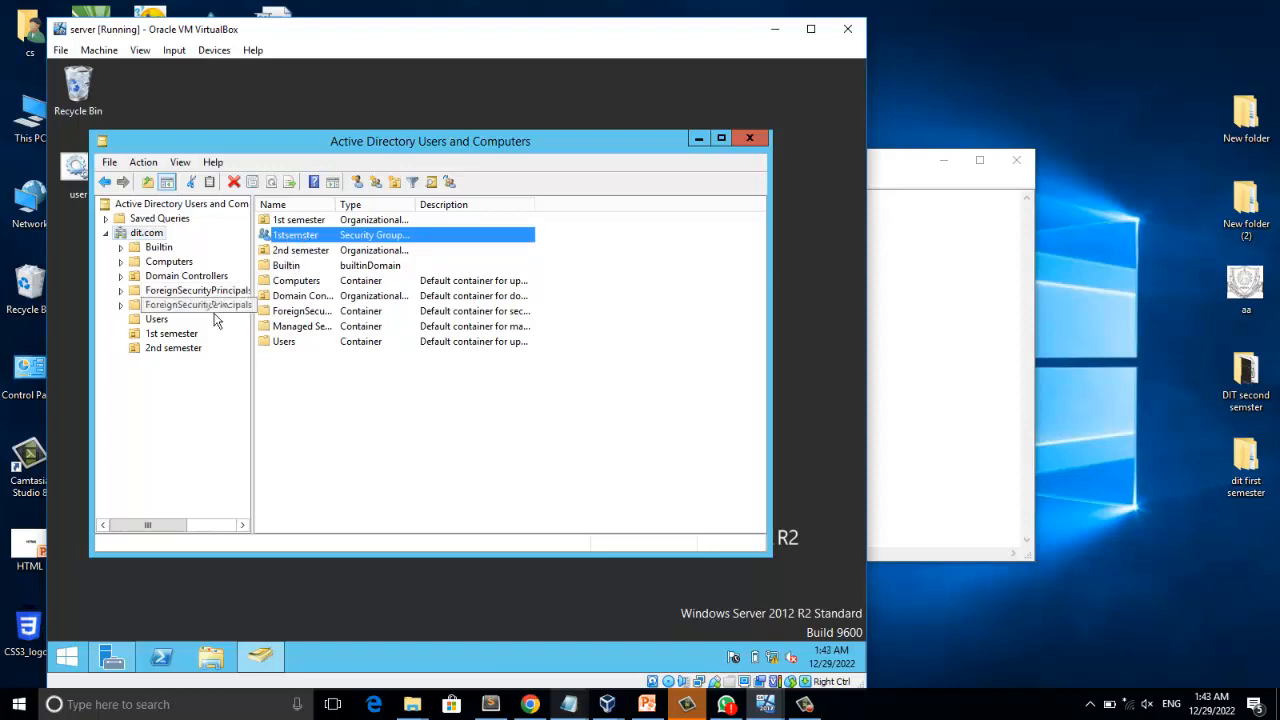
# Try to add the client3 user from the Users container to a group named 1stsemester.
pyautogui.click(157, 319)
pyautogui.rightClick(291, 296)
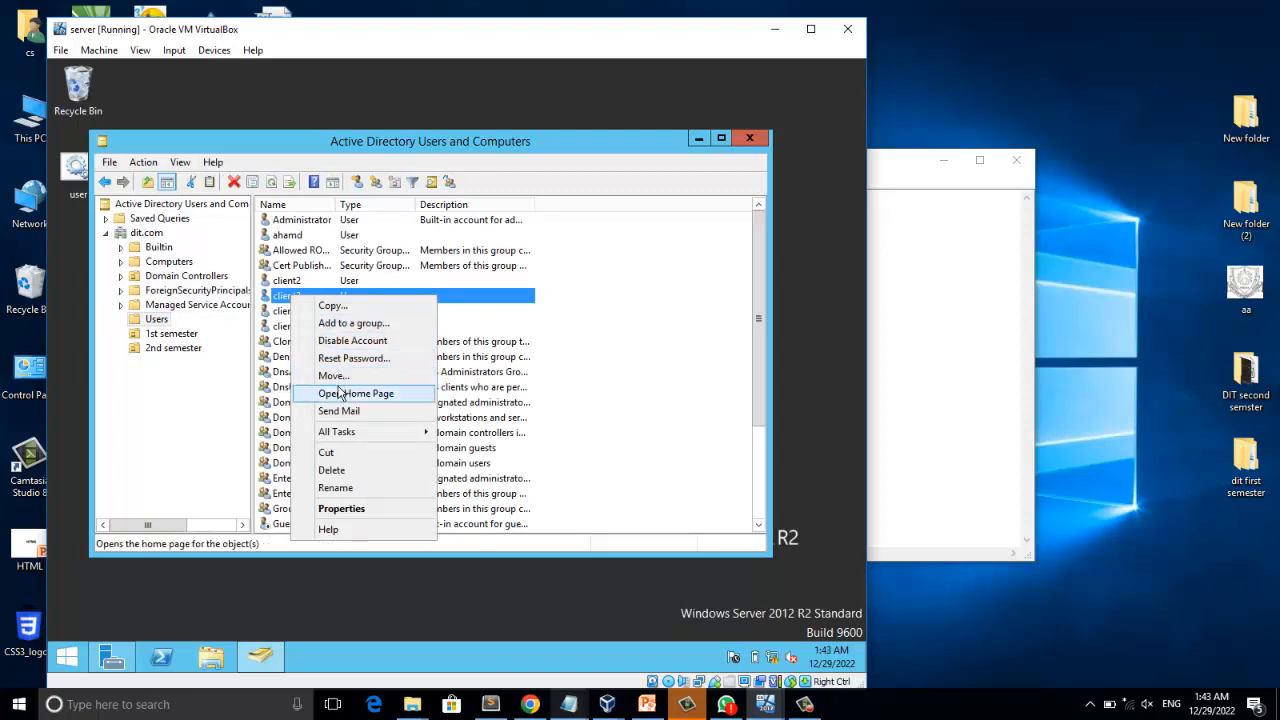
pyautogui.click(352, 324)
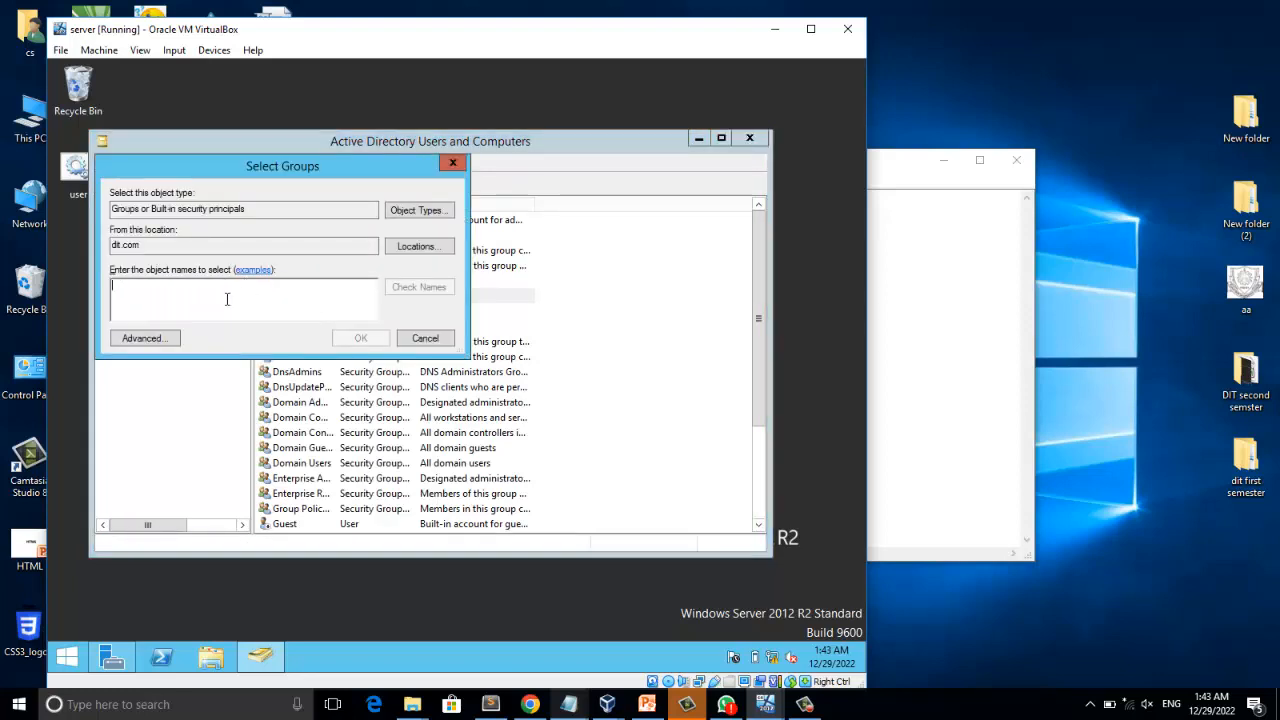
pyautogui.write('1st')
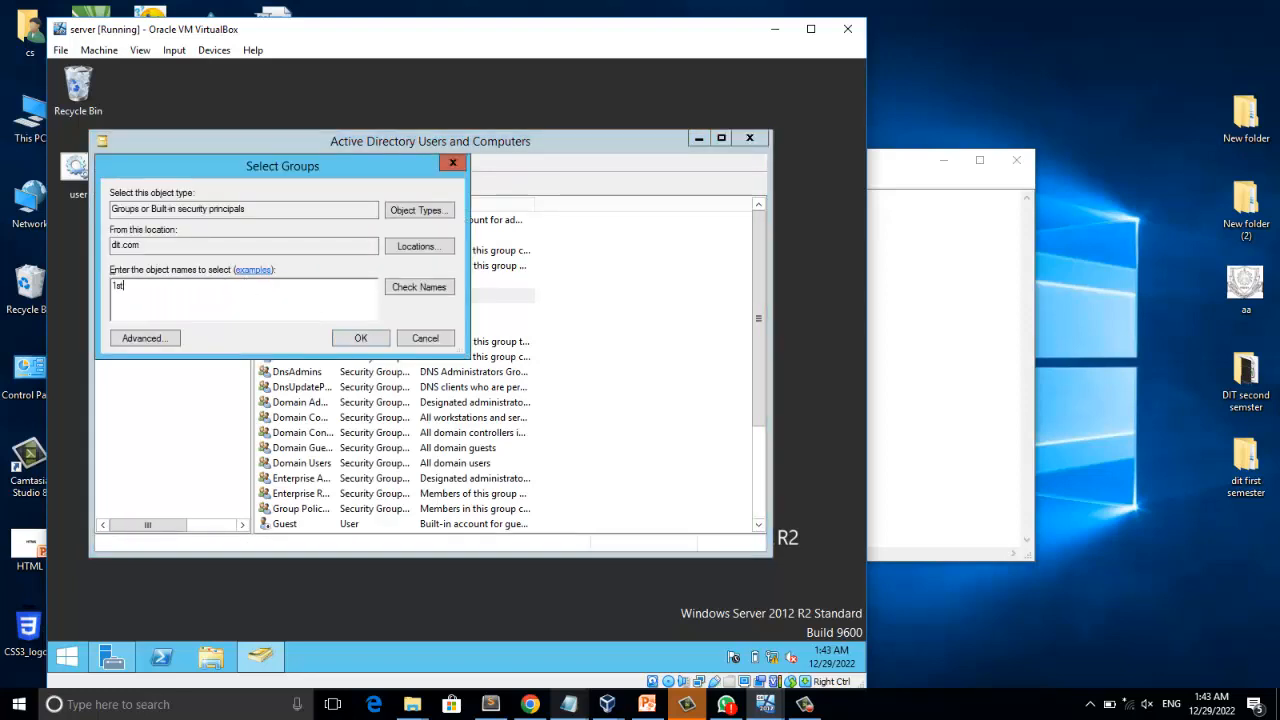
pyautogui.write('semester')
pyautogui.click(418, 287)
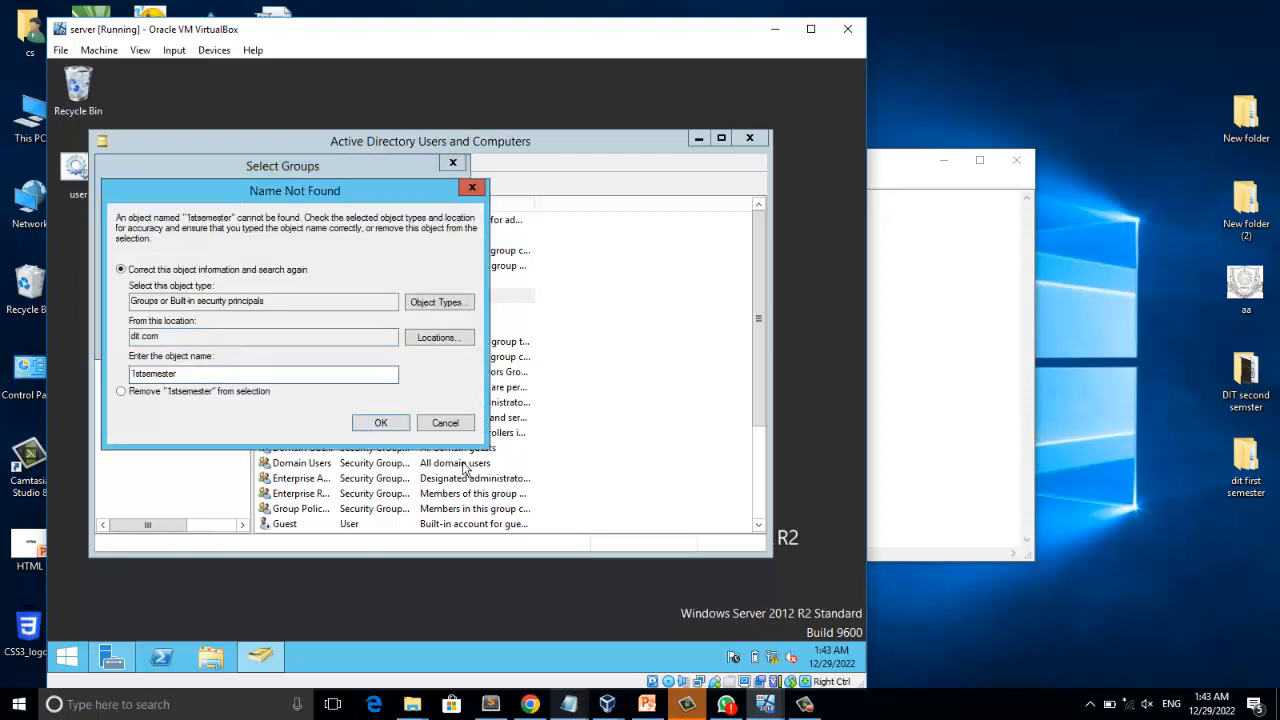
pyautogui.click(457, 430)
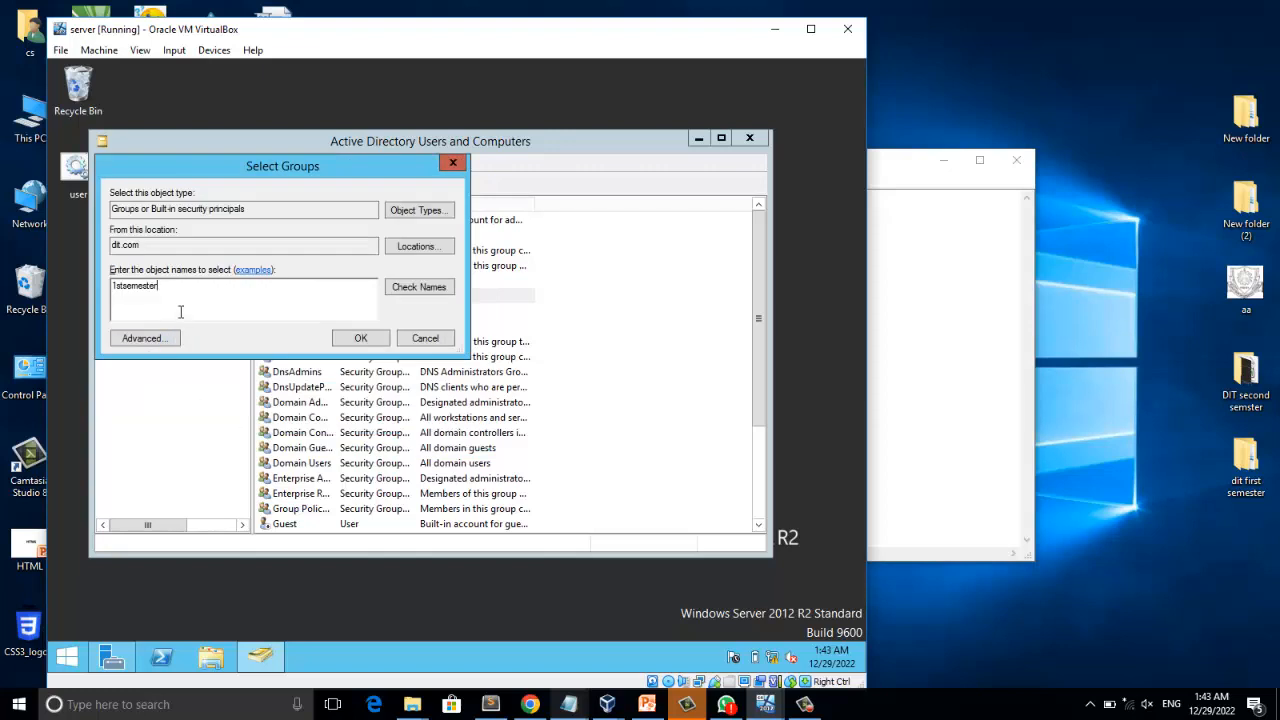
pyautogui.moveTo(368, 162); pyautogui.dragTo(618, 344)
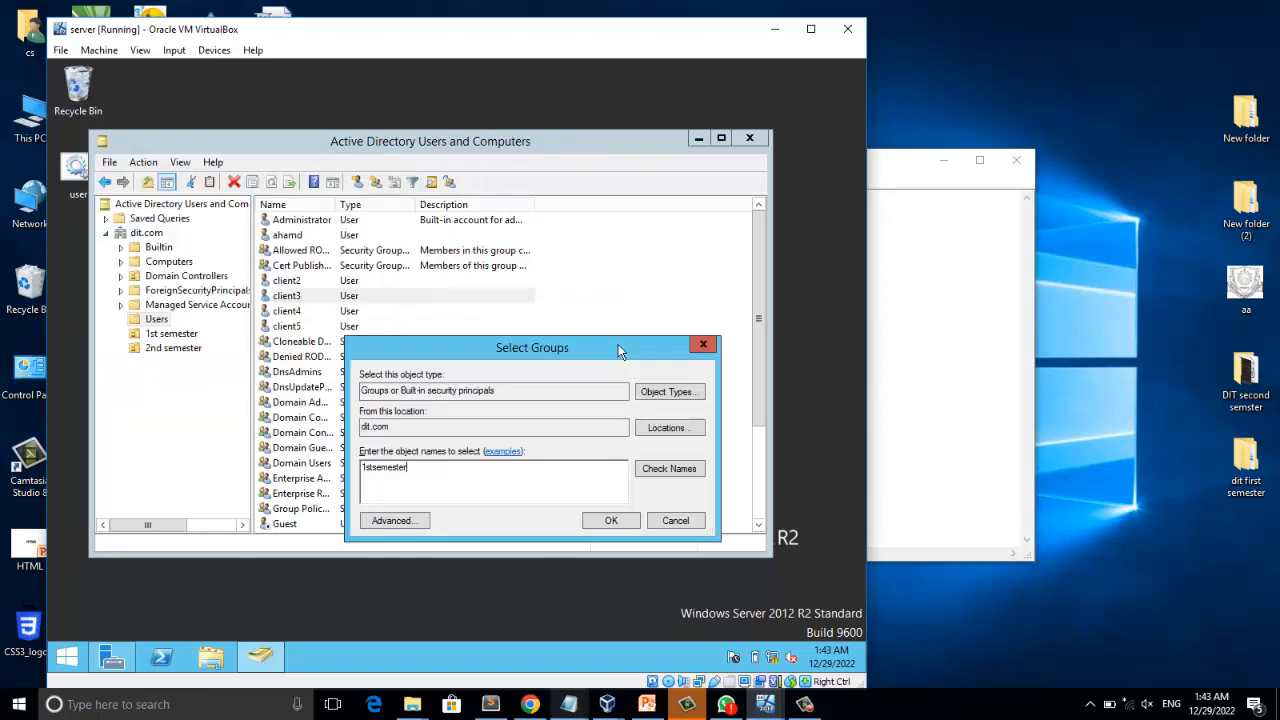
pyautogui.click(705, 345)
# Check the new security group's spelling in dit.com and add the client2 user to the 1stsemster group.
pyautogui.click(155, 234)
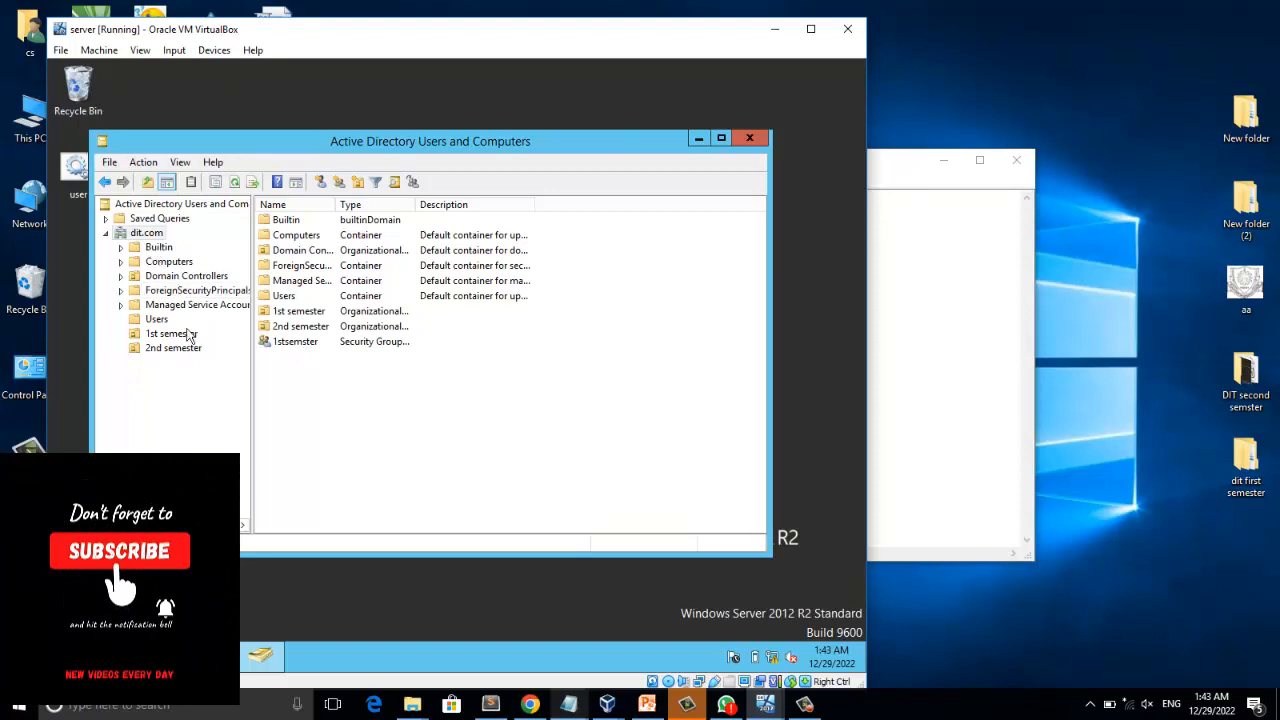
pyautogui.click(283, 345)
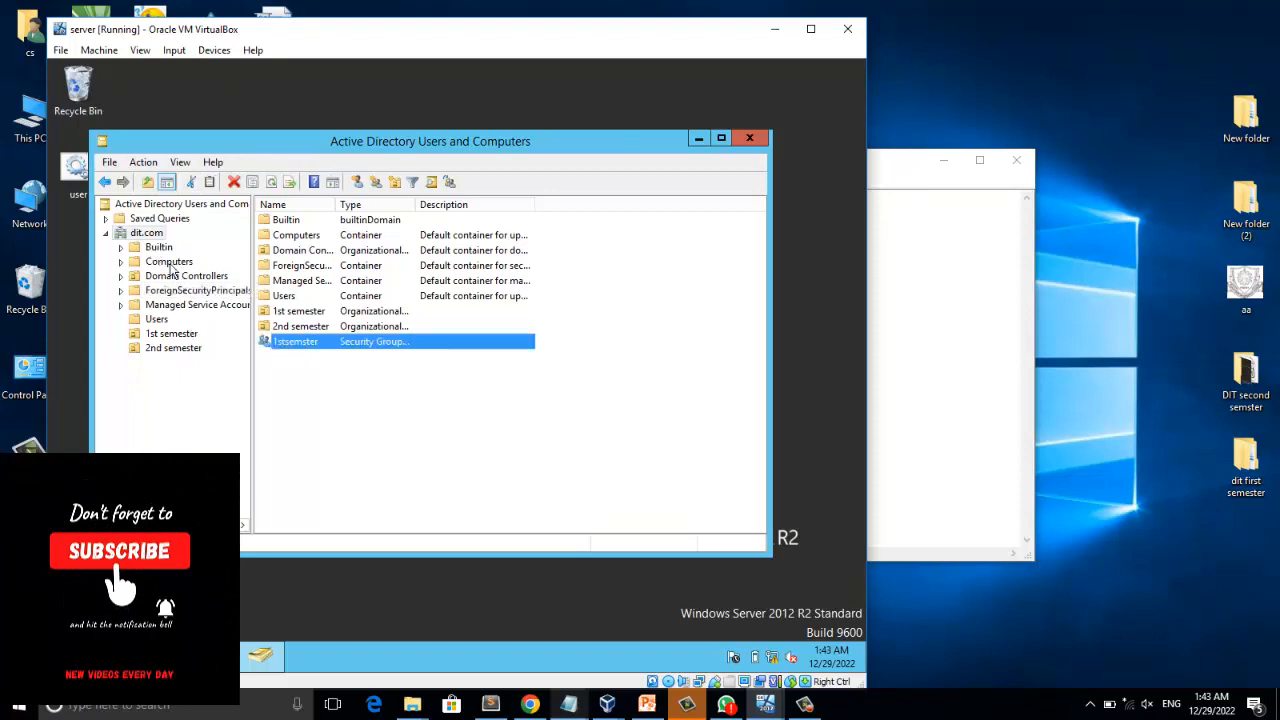
pyautogui.click(160, 319)
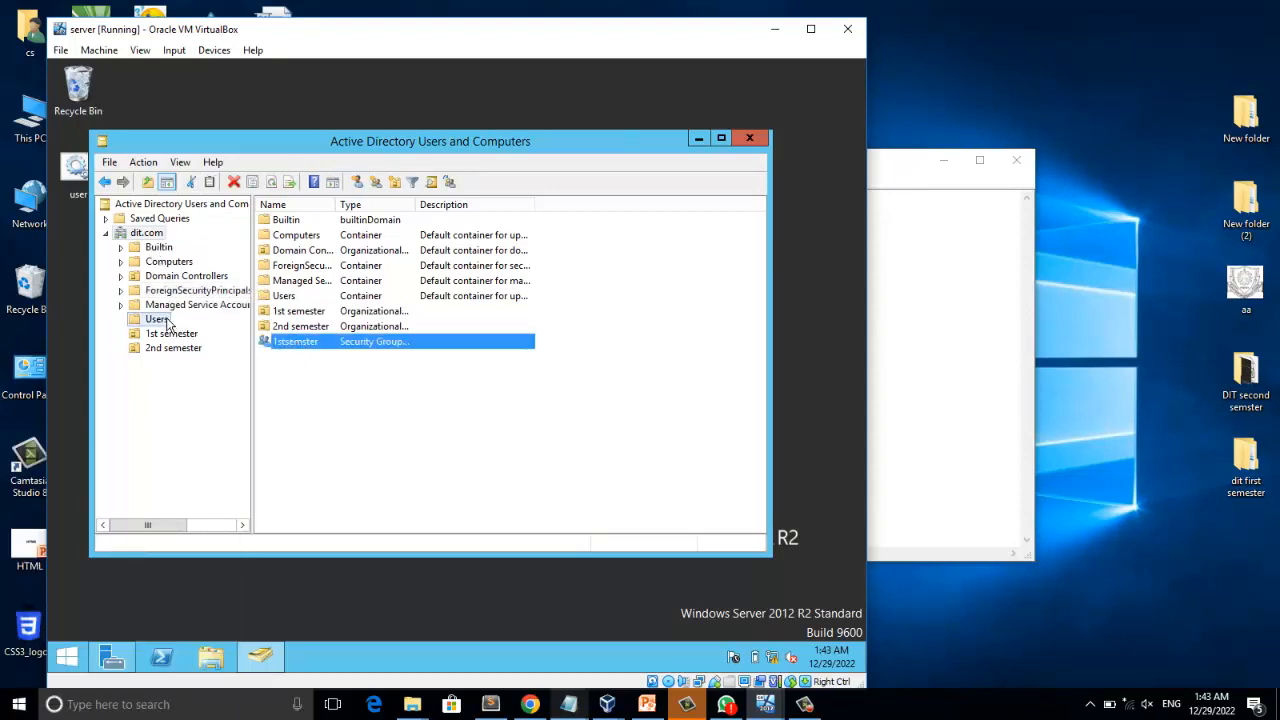
pyautogui.rightClick(300, 283)
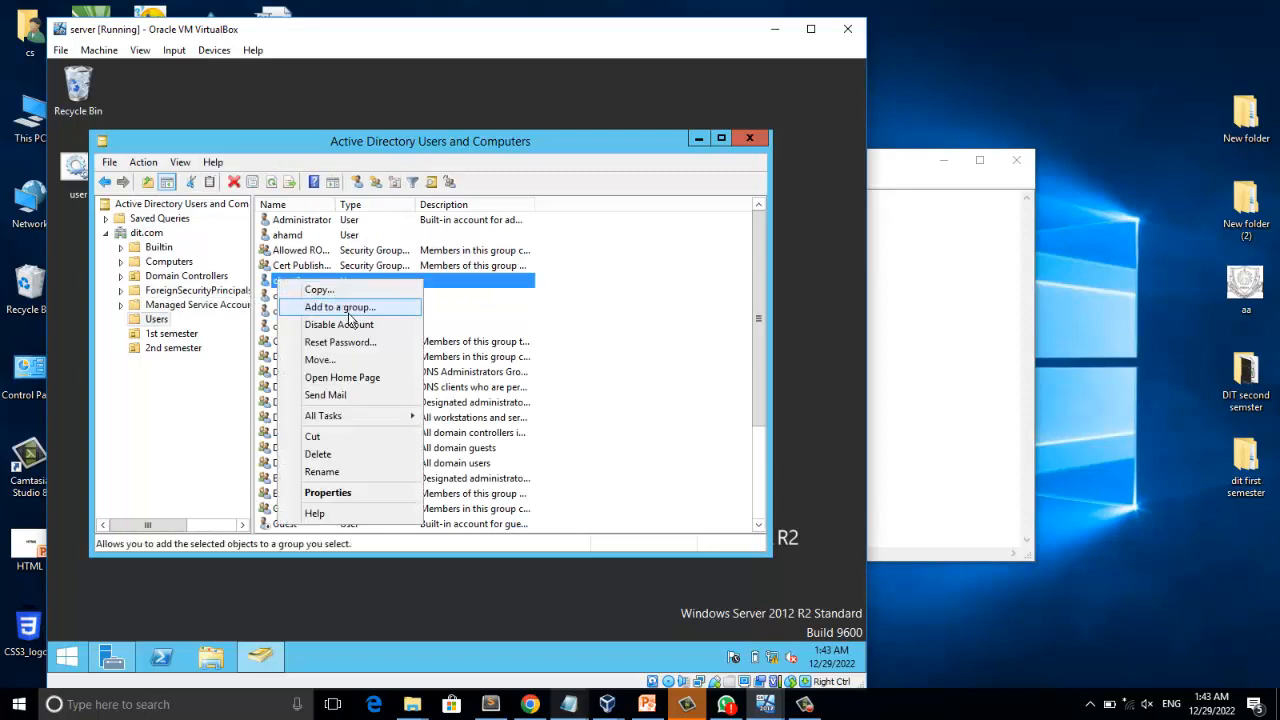
pyautogui.click(340, 307)
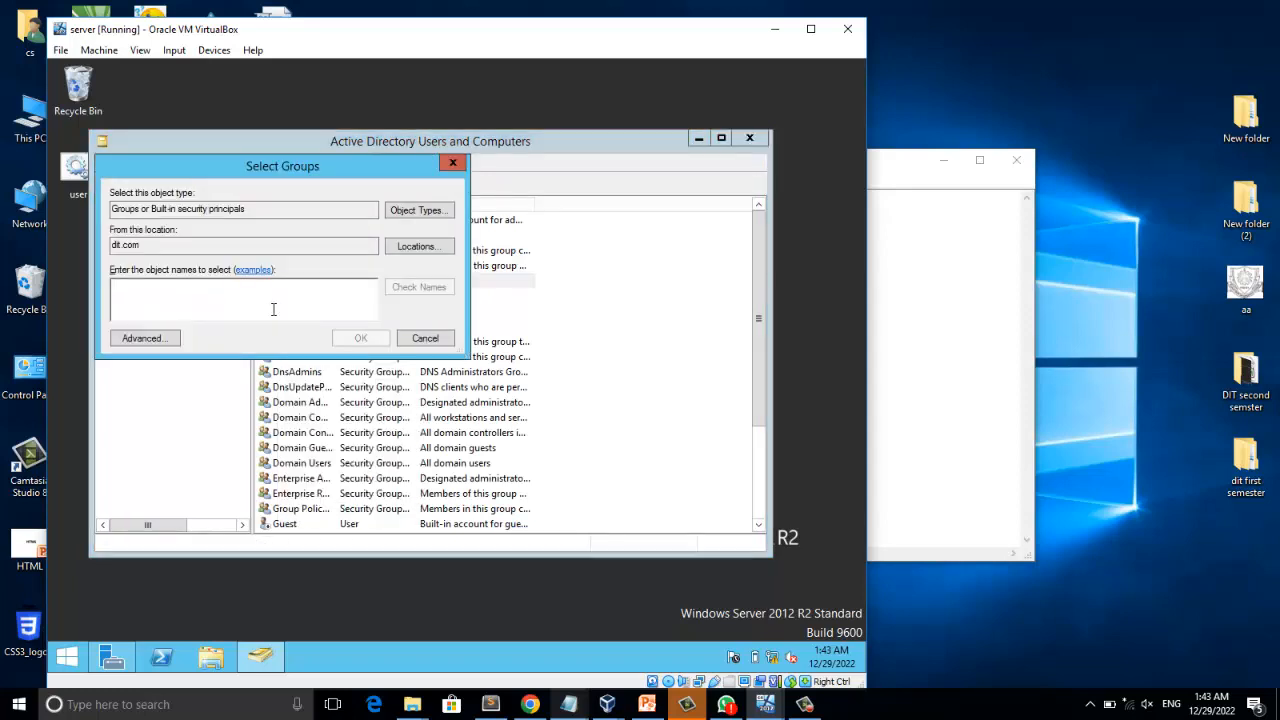
pyautogui.write('1stse')
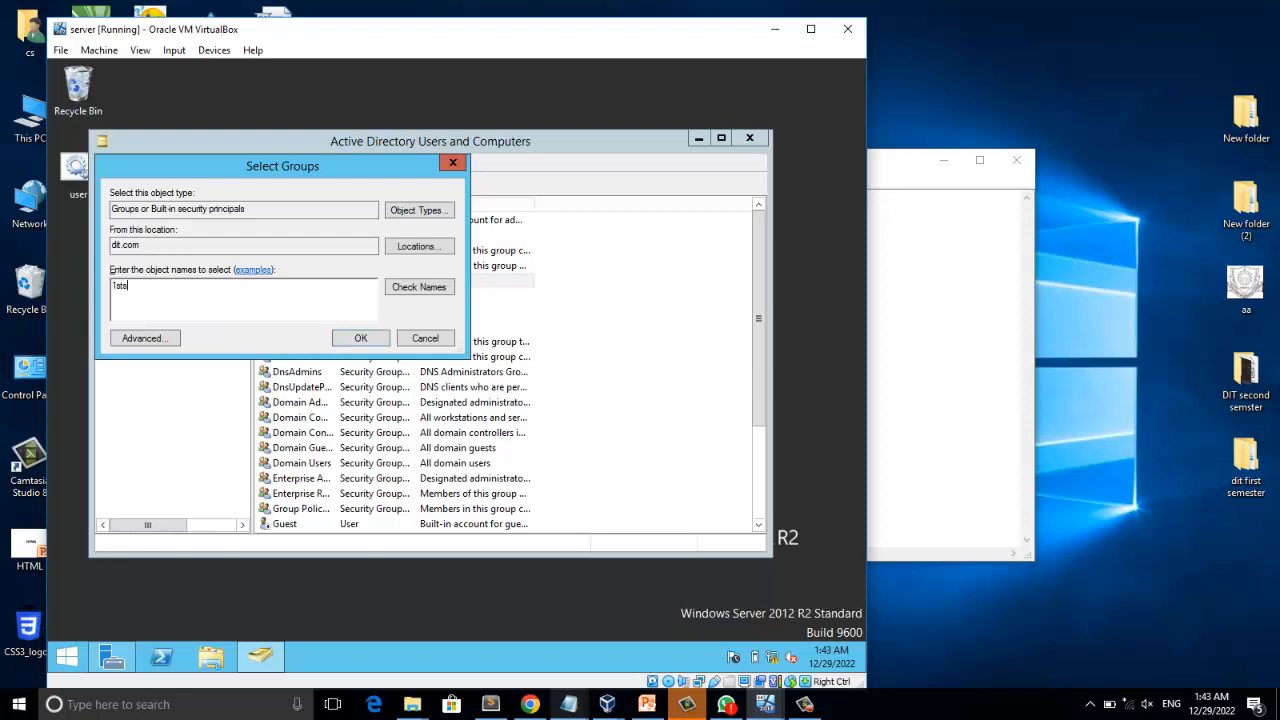
pyautogui.write('mster')
pyautogui.click(366, 338)
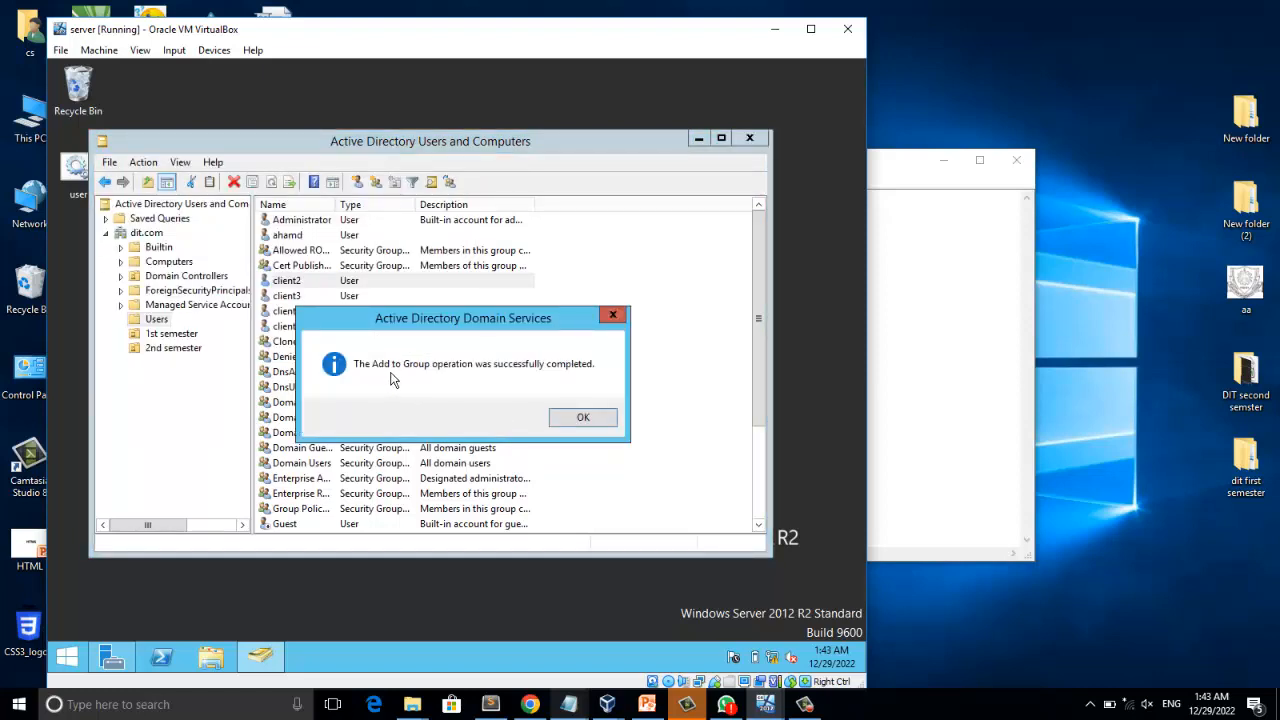
pyautogui.click(583, 420)
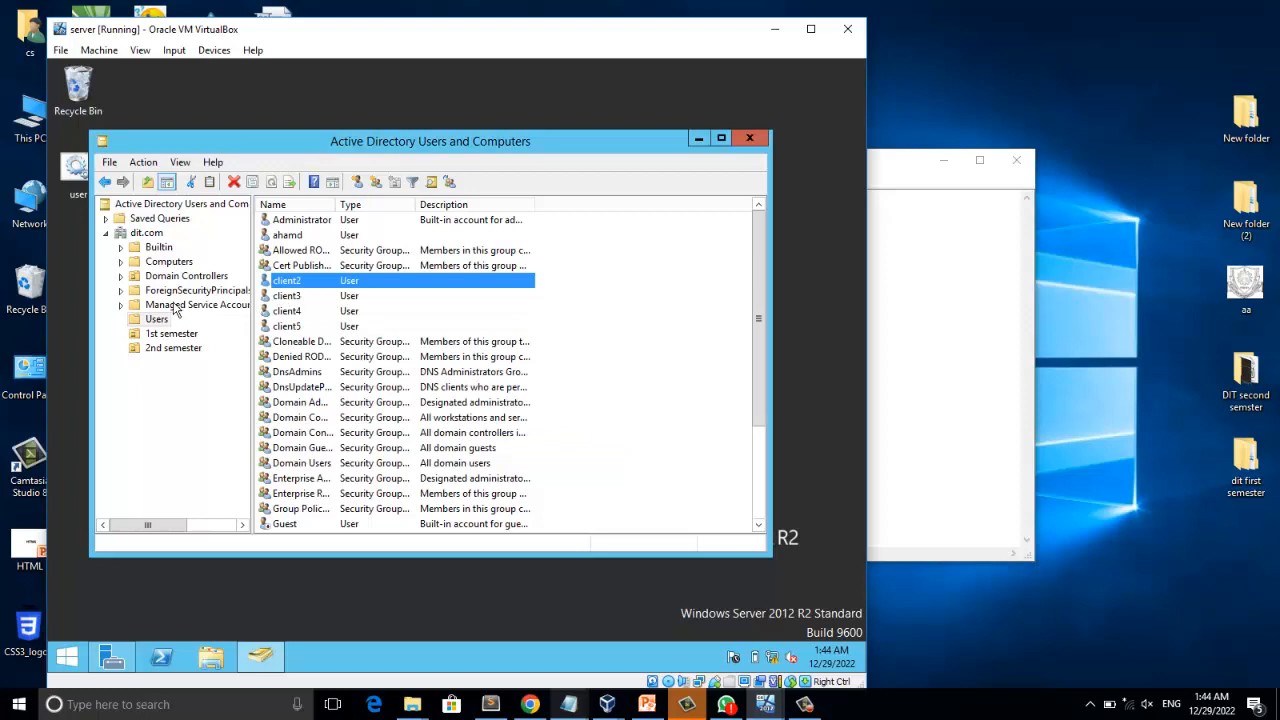
# Try to look up client5 in the group selection opened for the 1stsemster security group.
pyautogui.click(153, 234)
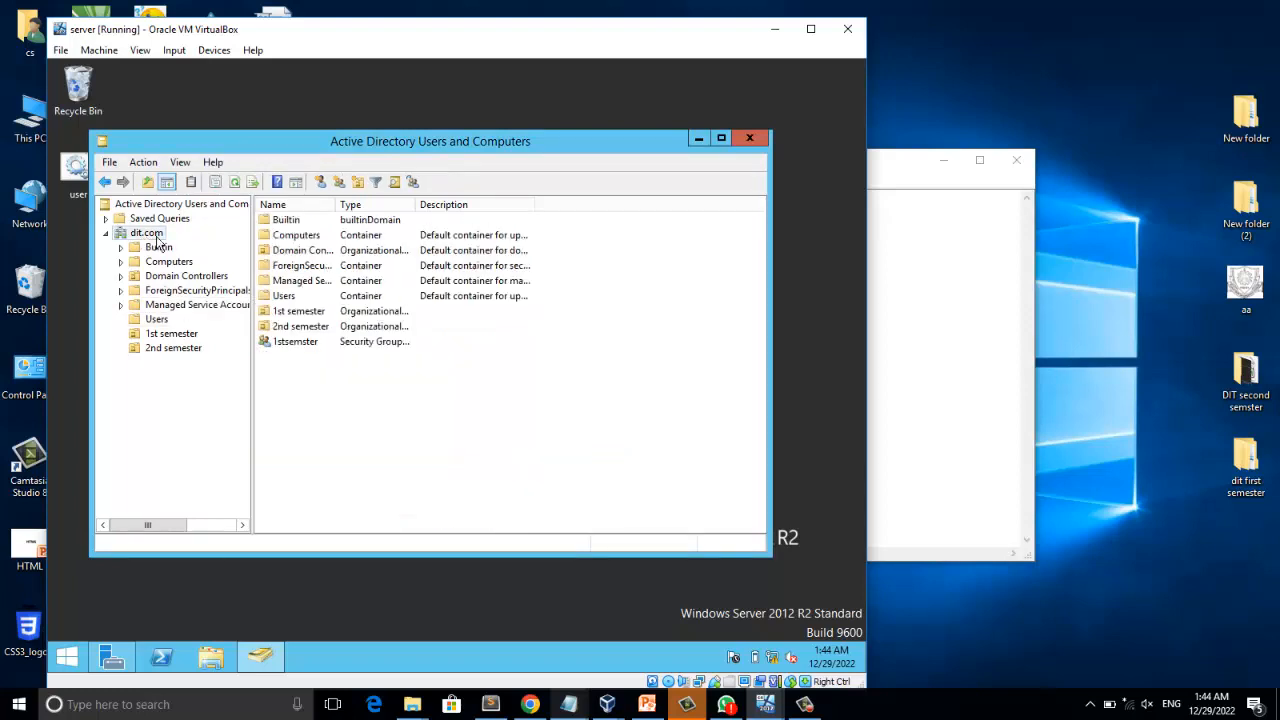
pyautogui.rightClick(298, 343)
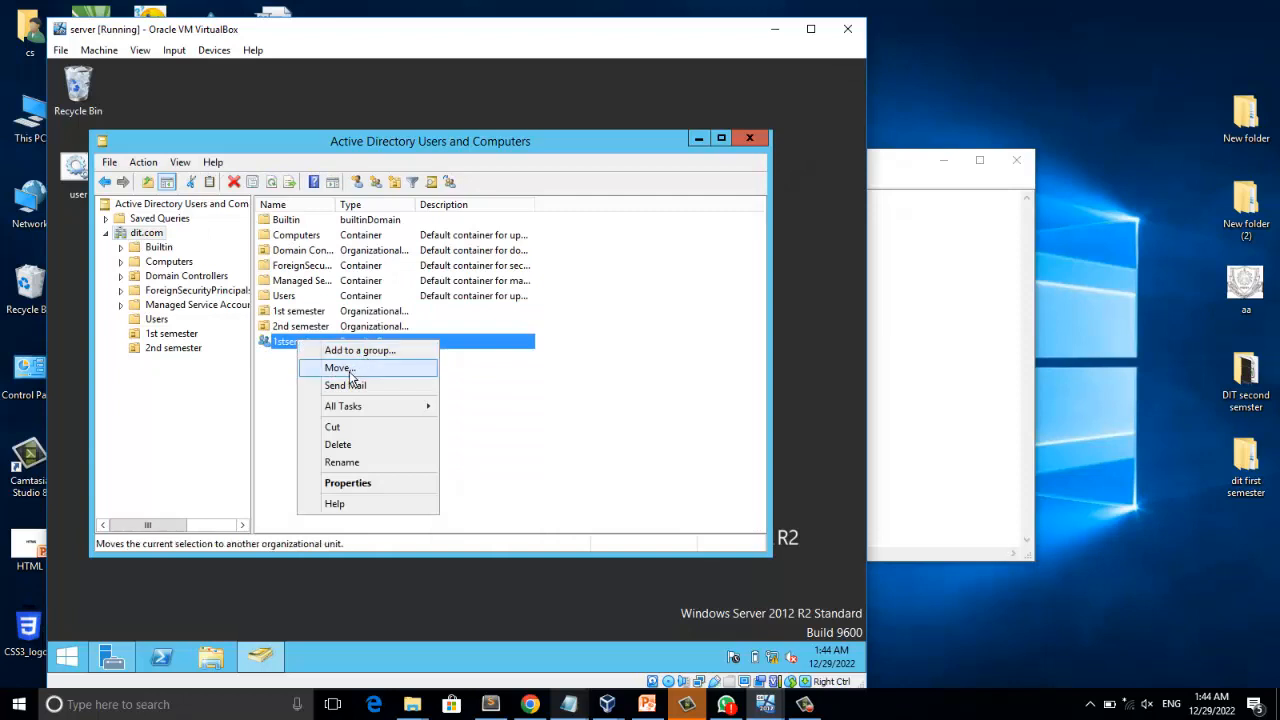
pyautogui.click(359, 350)
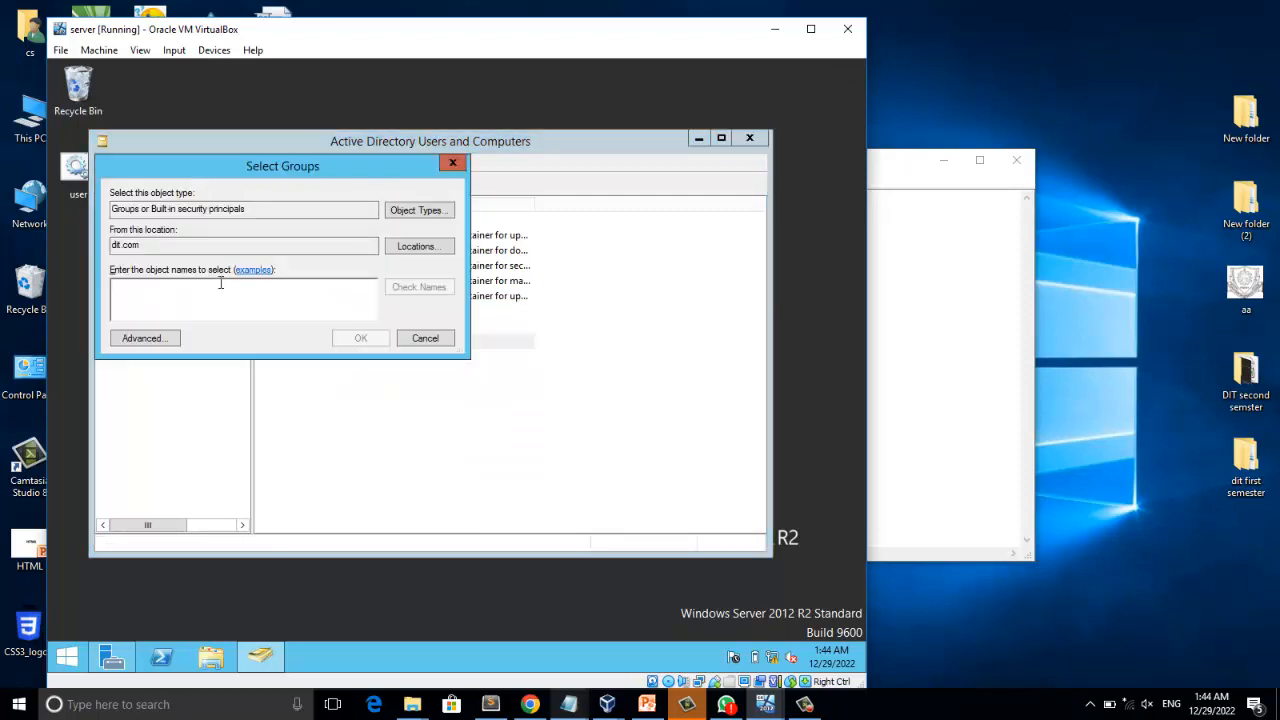
pyautogui.write('cli')
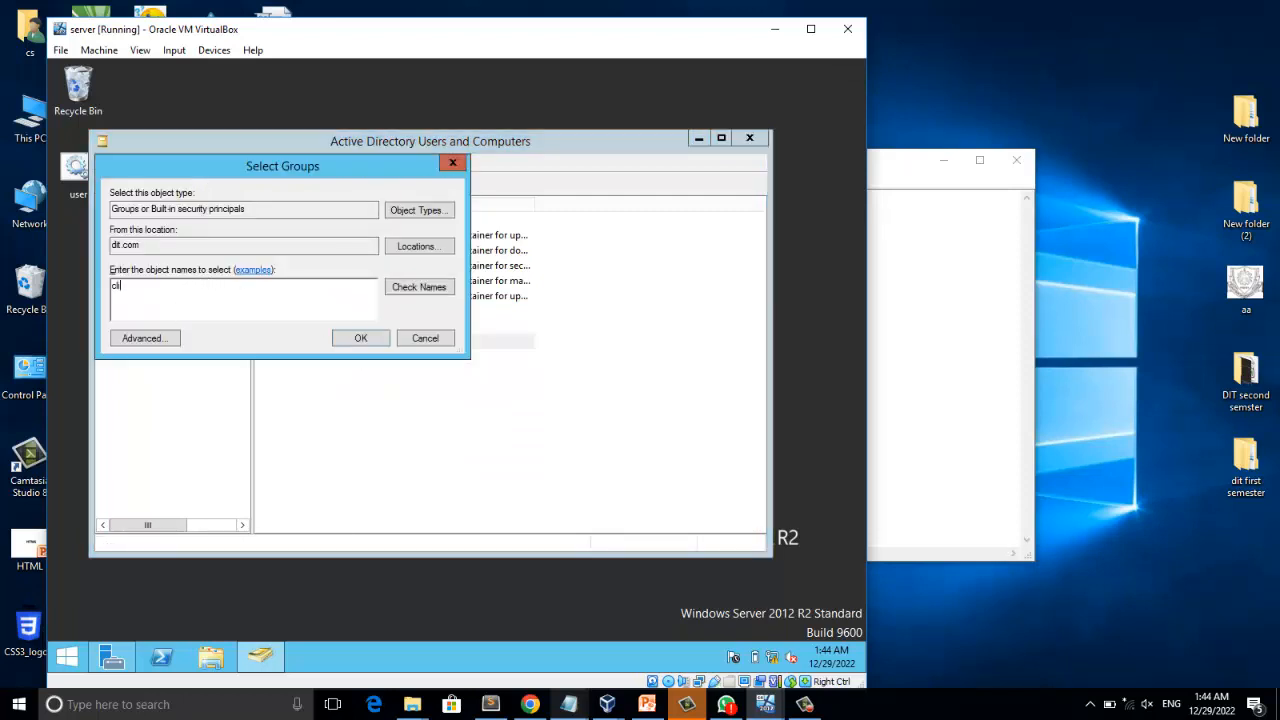
pyautogui.write('ent5')
pyautogui.click(420, 293)
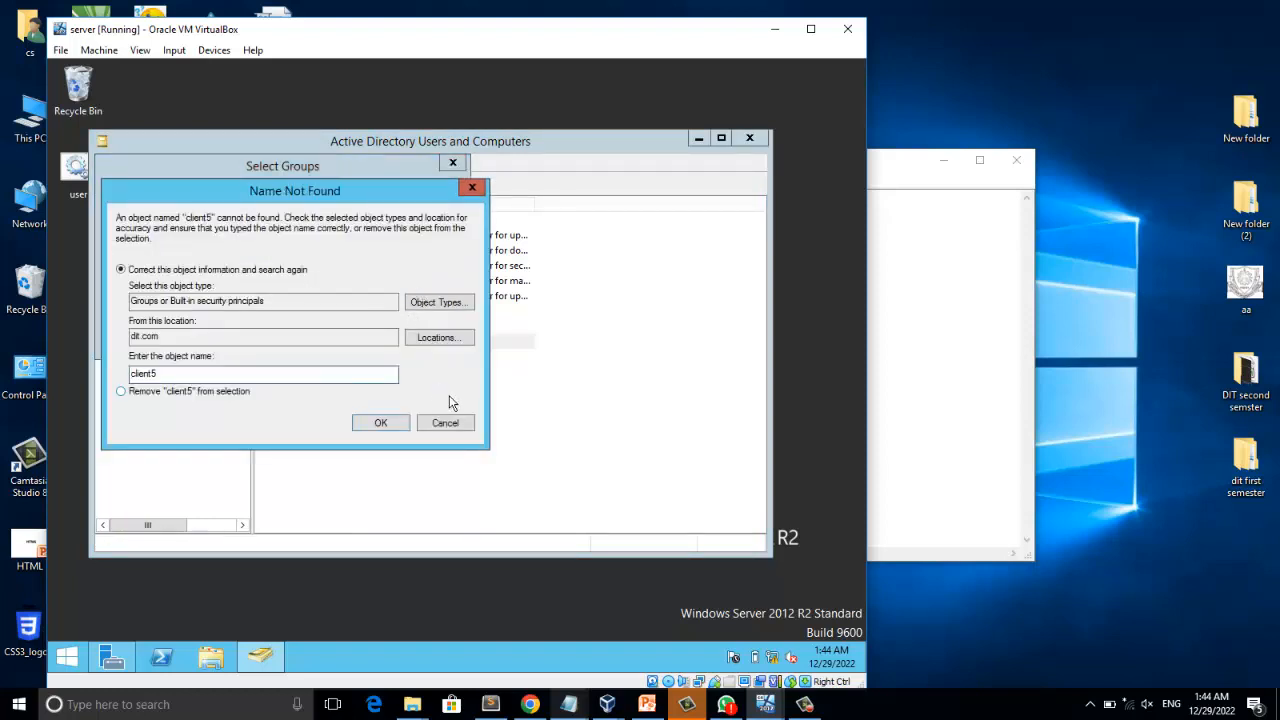
pyautogui.click(460, 424)
pyautogui.click(418, 345)
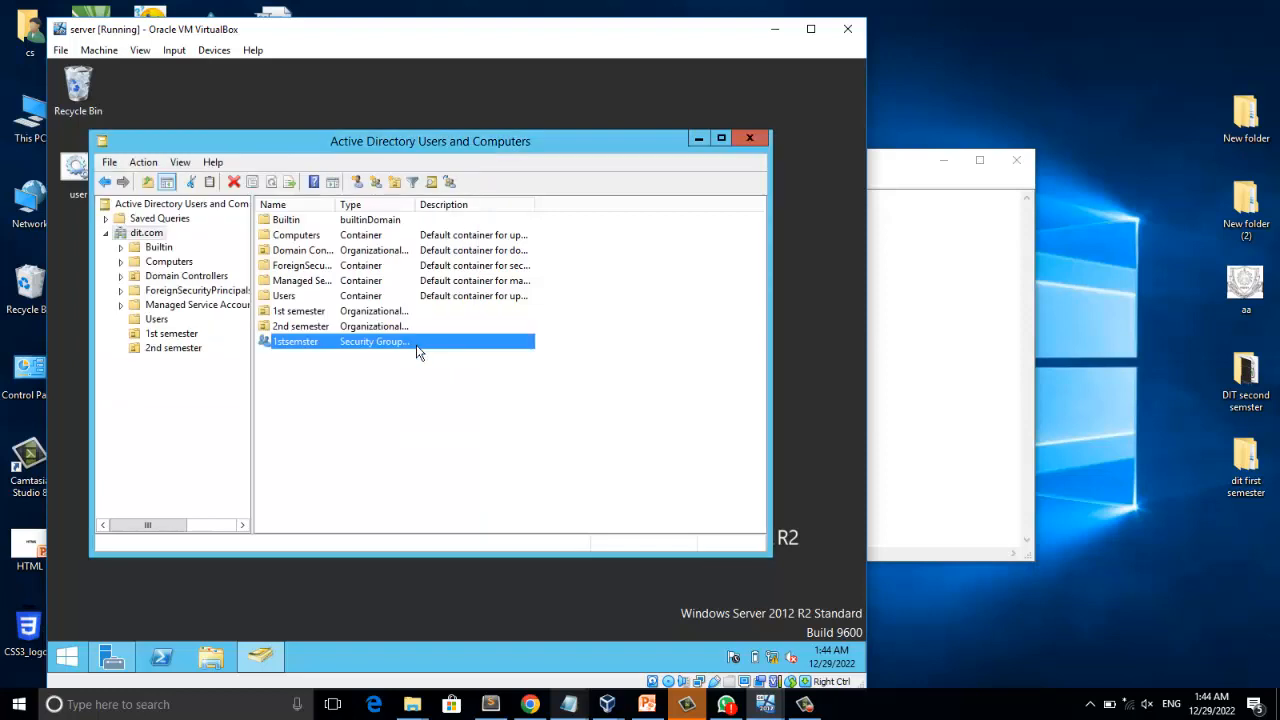
# Try to look up two users by first name in the group selection opened for the 1stsemster security group.
pyautogui.rightClick(320, 342)
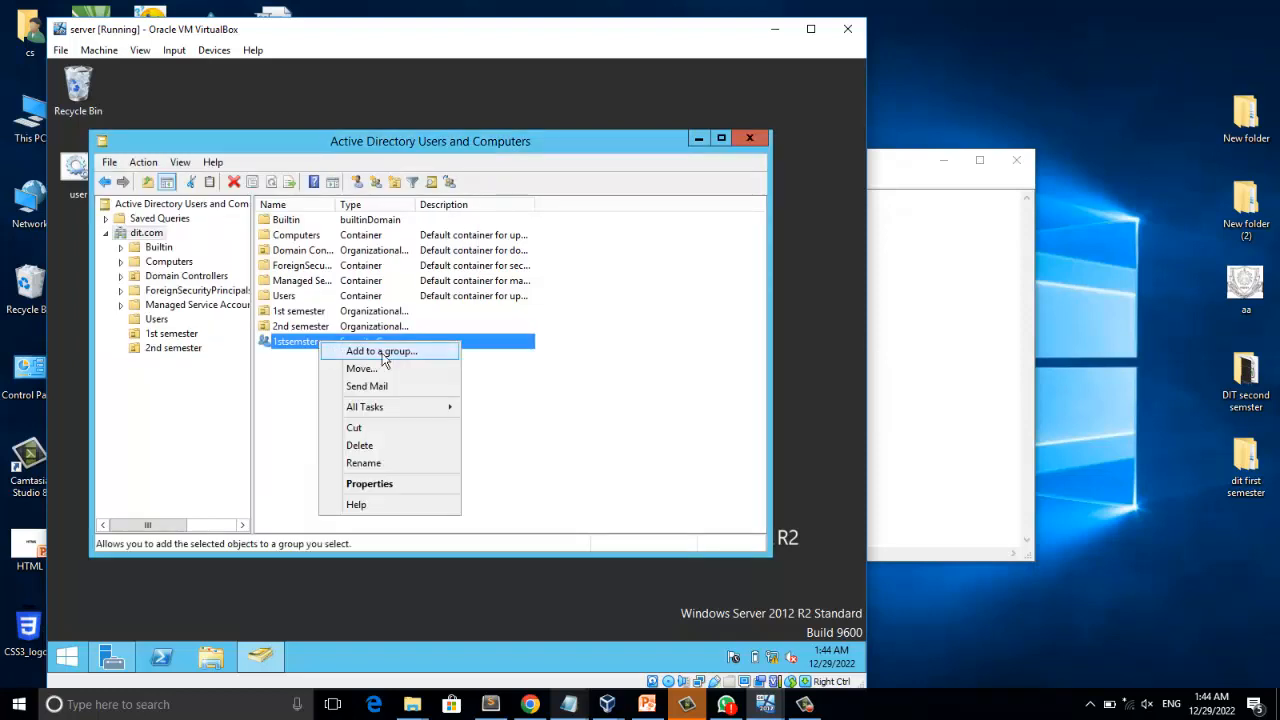
pyautogui.click(378, 352)
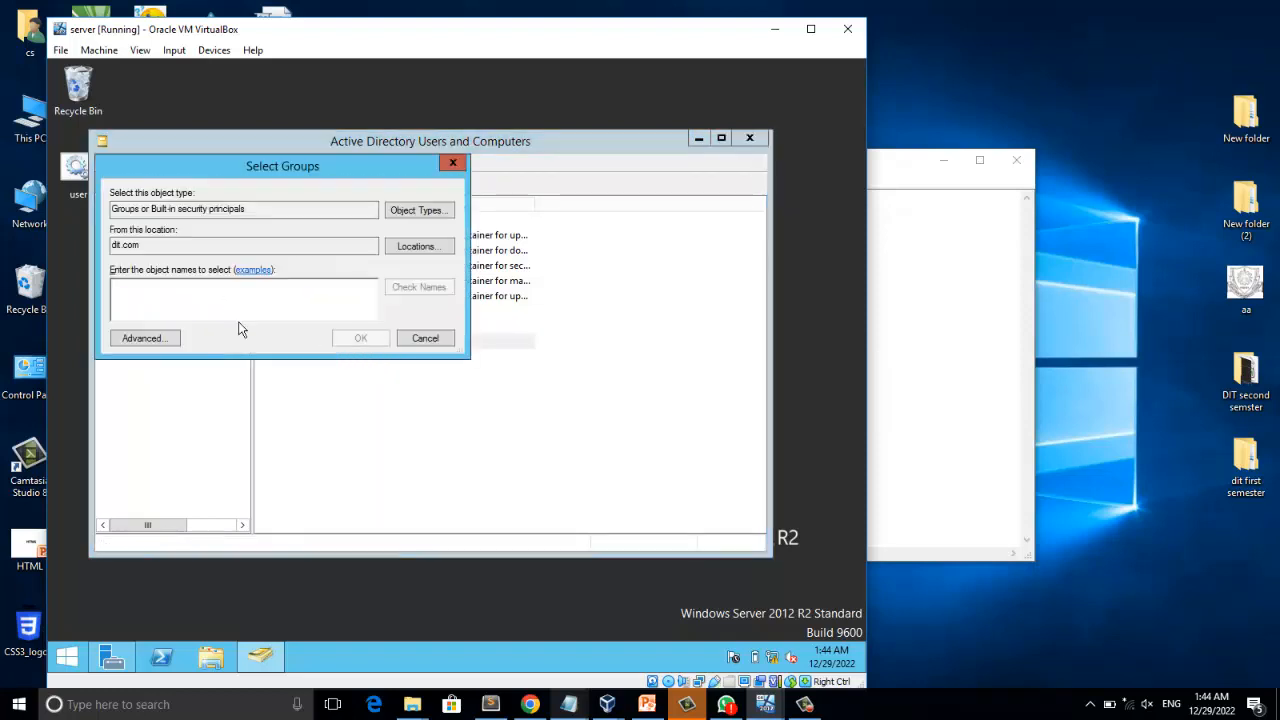
pyautogui.write('hamid')
pyautogui.click(408, 289)
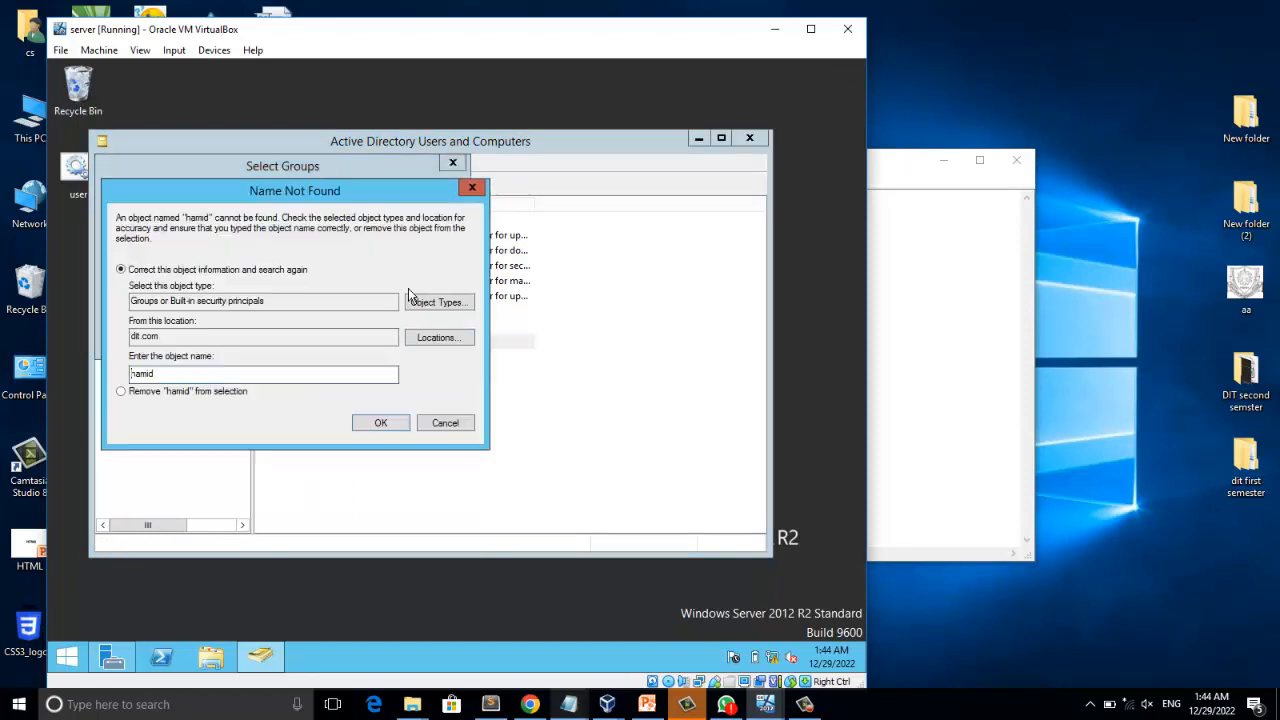
pyautogui.click(442, 425)
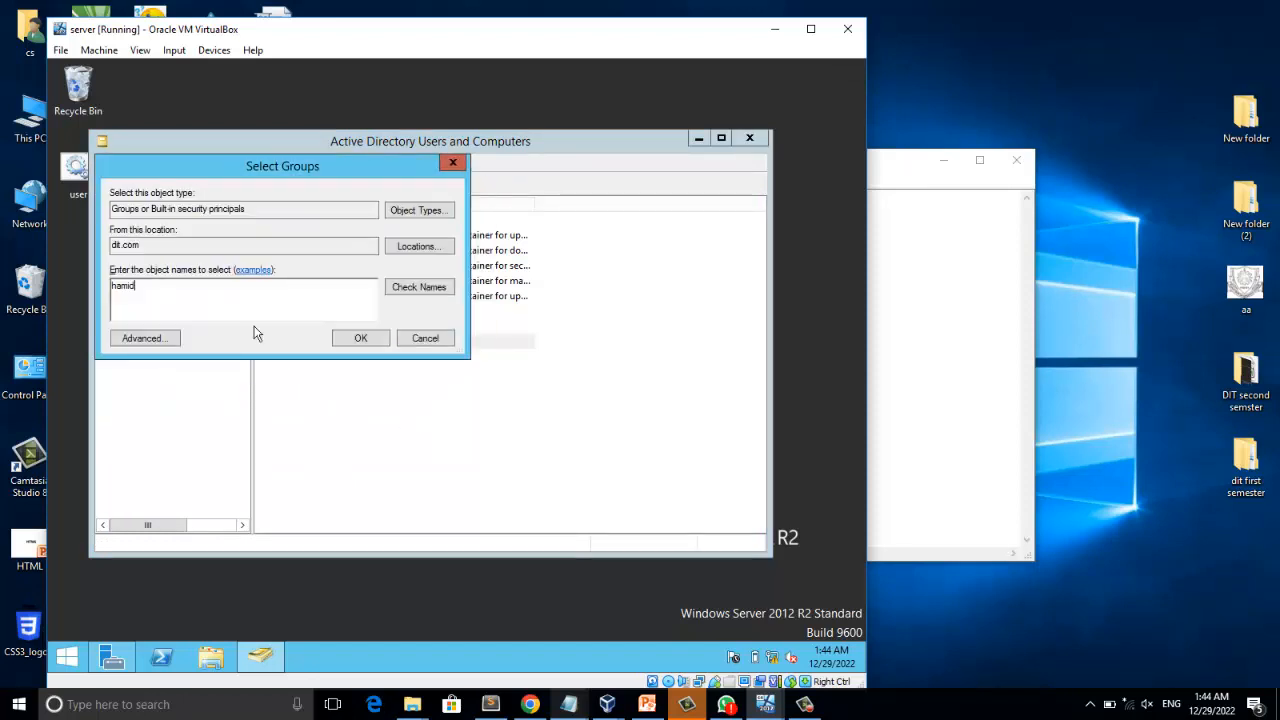
pyautogui.moveTo(186, 291); pyautogui.dragTo(51, 285)
pyautogui.write('zia')
pyautogui.click(418, 287)
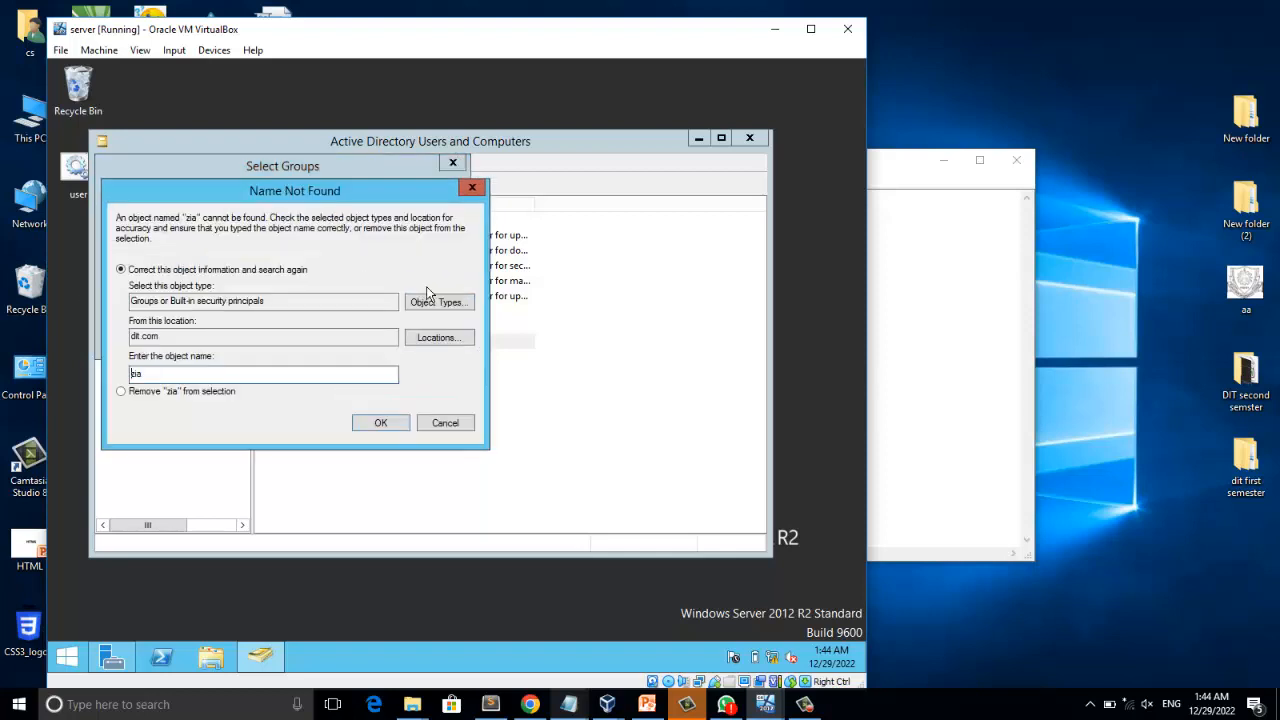
pyautogui.click(448, 425)
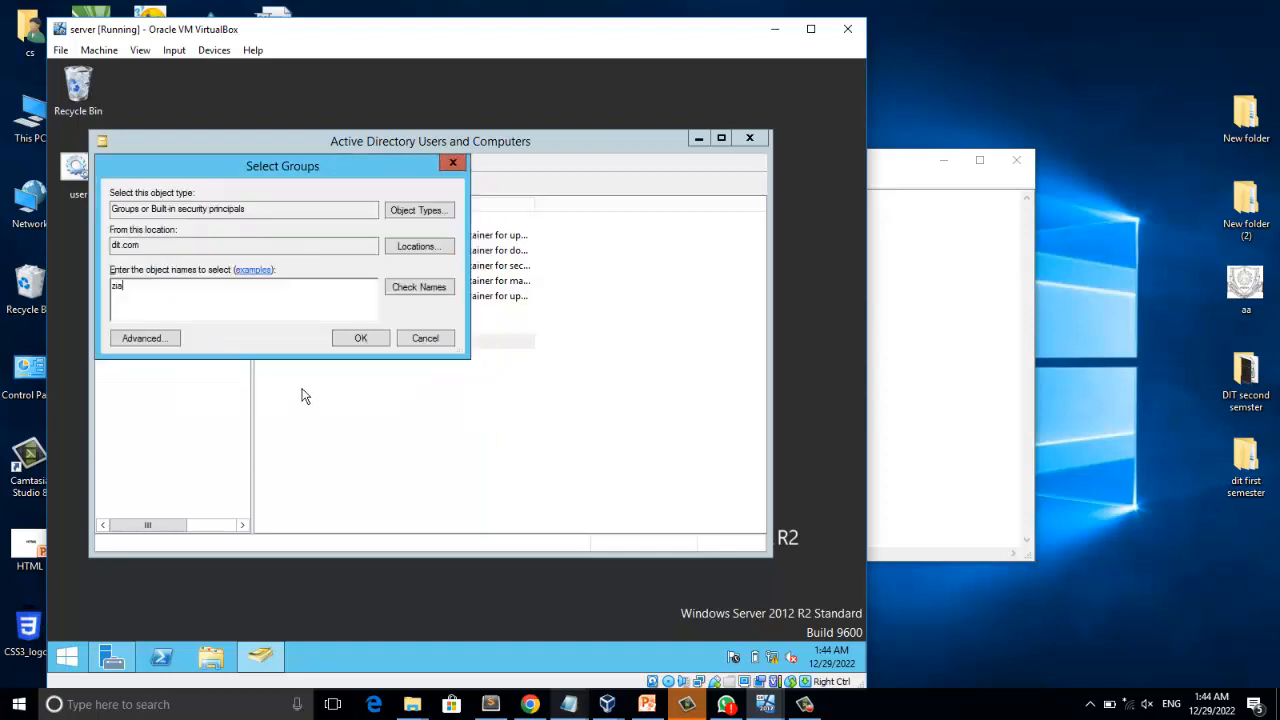
pyautogui.click(414, 340)
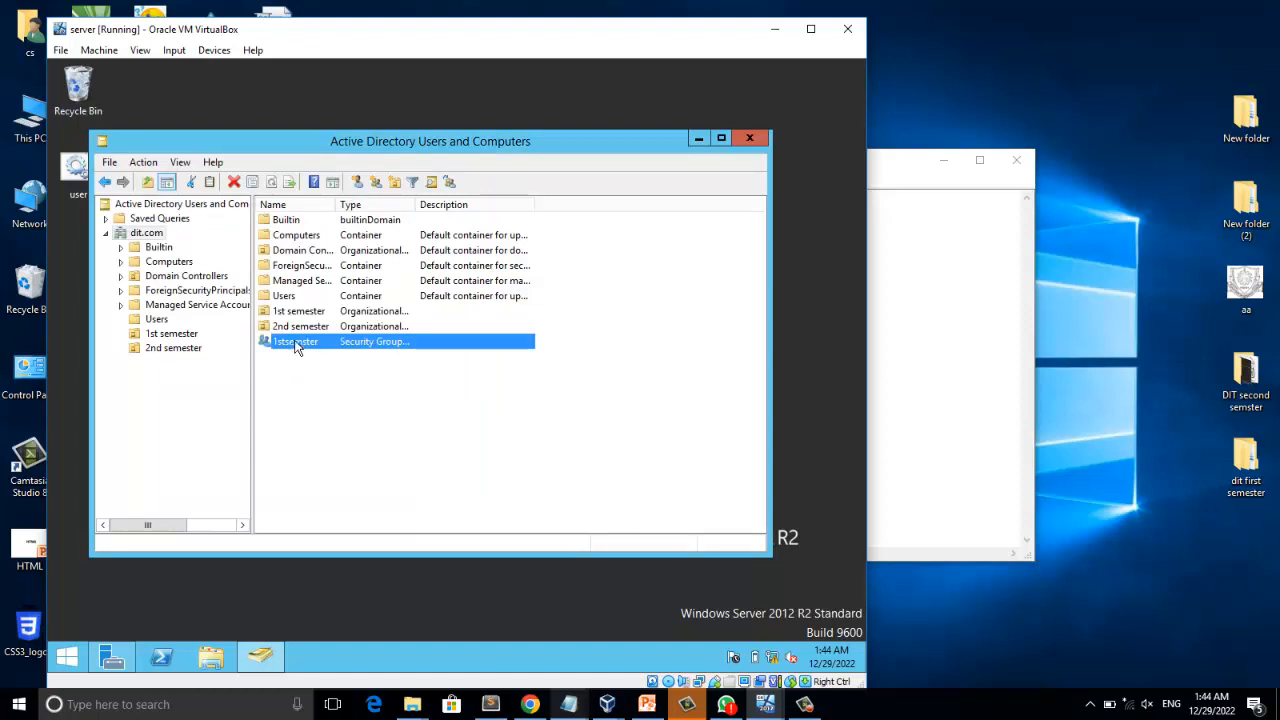
# Examine the member list of the 1stsemster security group.
pyautogui.doubleClick(298, 340)
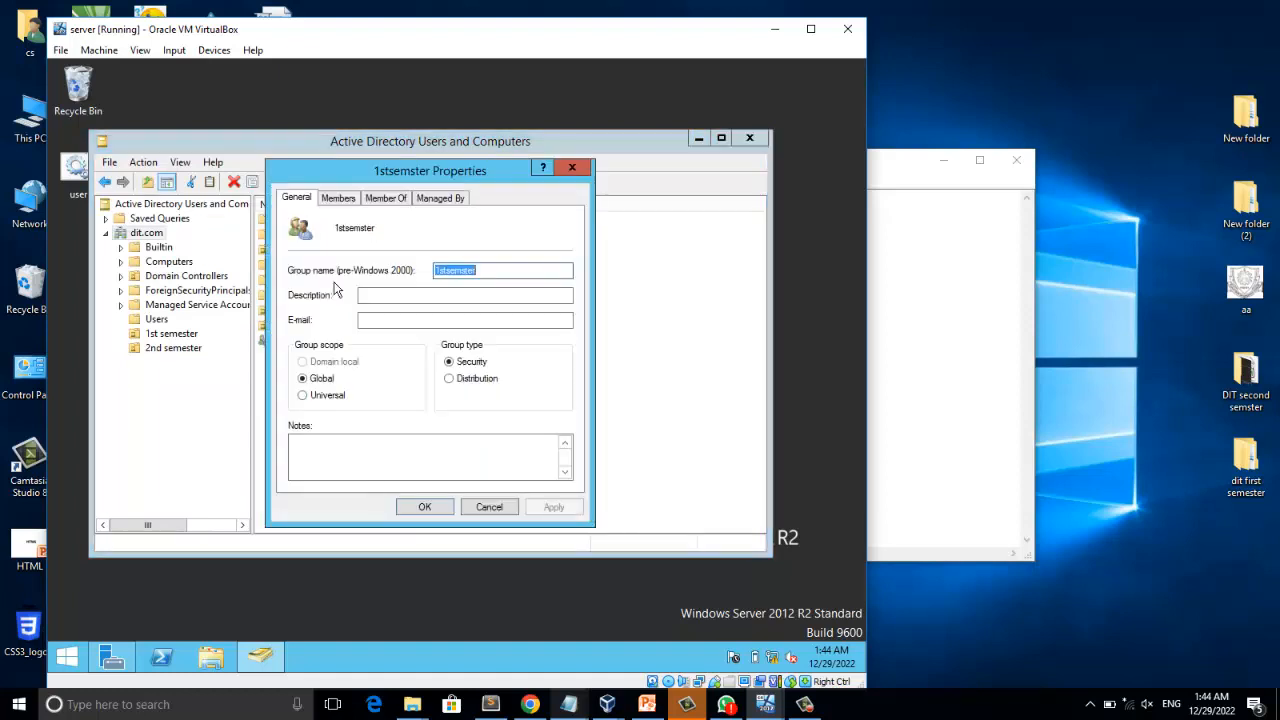
pyautogui.click(338, 198)
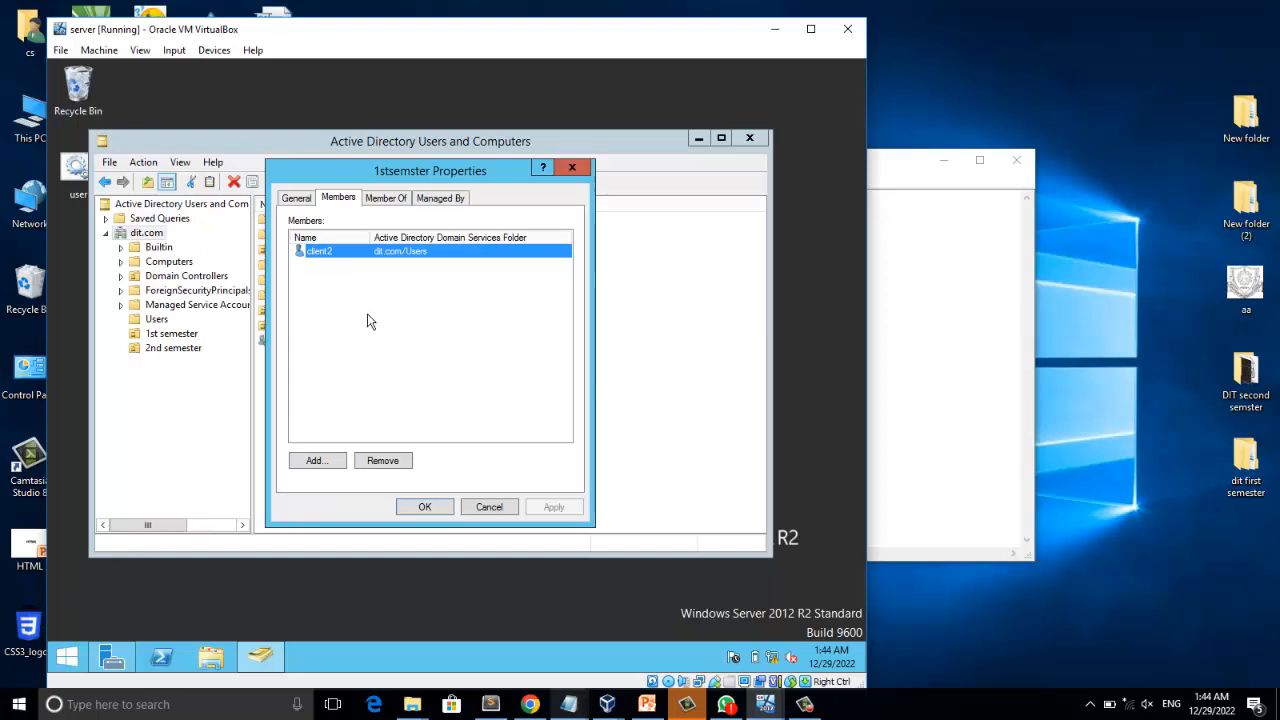
pyautogui.click(352, 291)
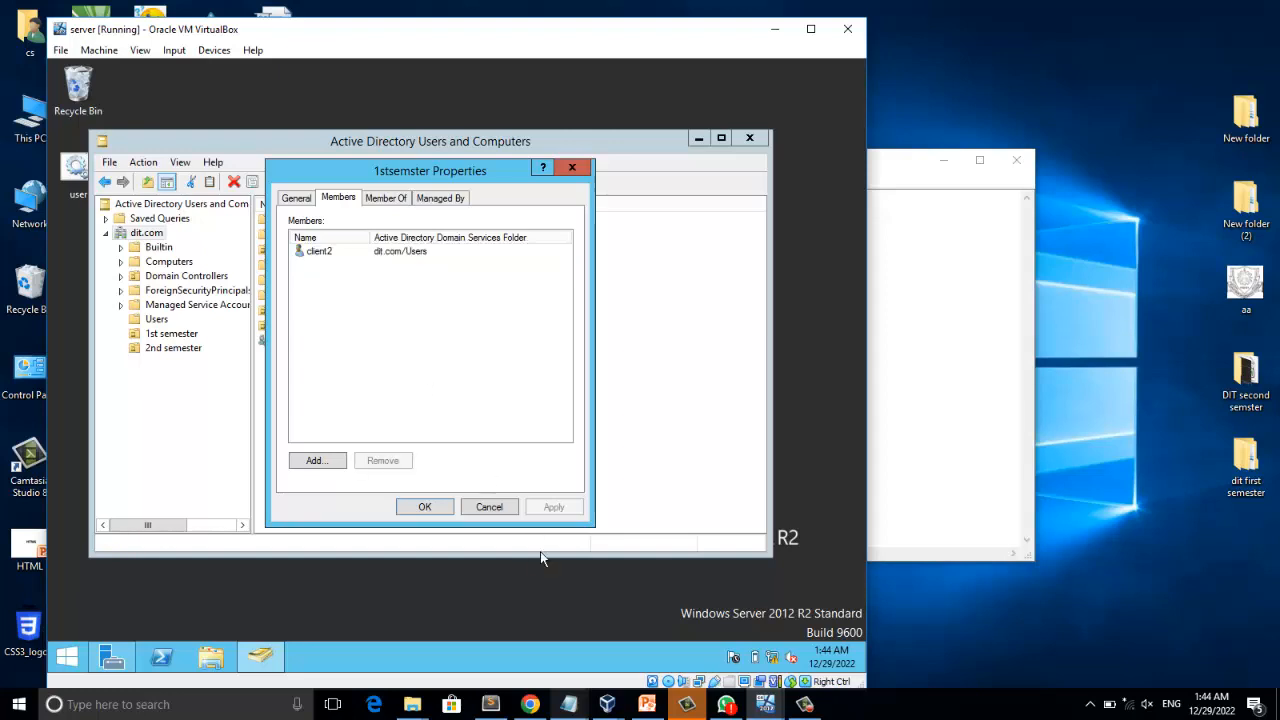
pyautogui.click(498, 515)
# Add a user from the Users container, looked up by first name, to the members of the 1stsemster group.
pyautogui.doubleClick(298, 346)
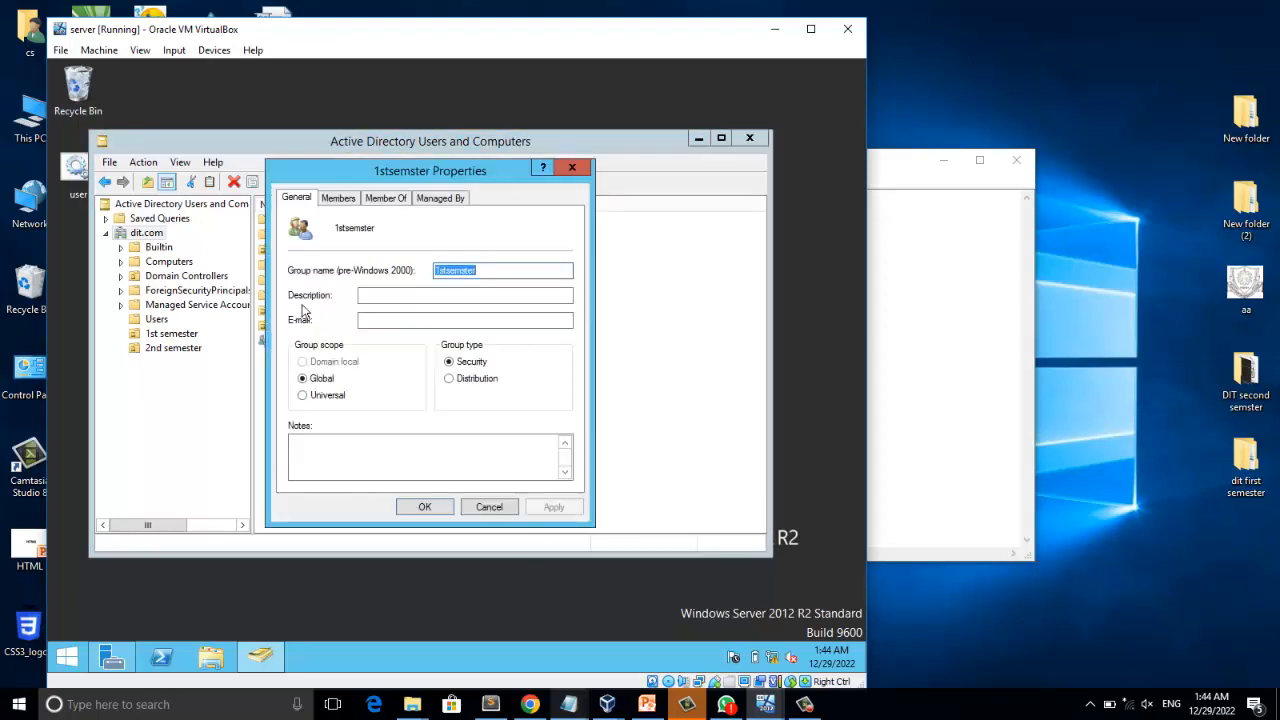
pyautogui.click(335, 200)
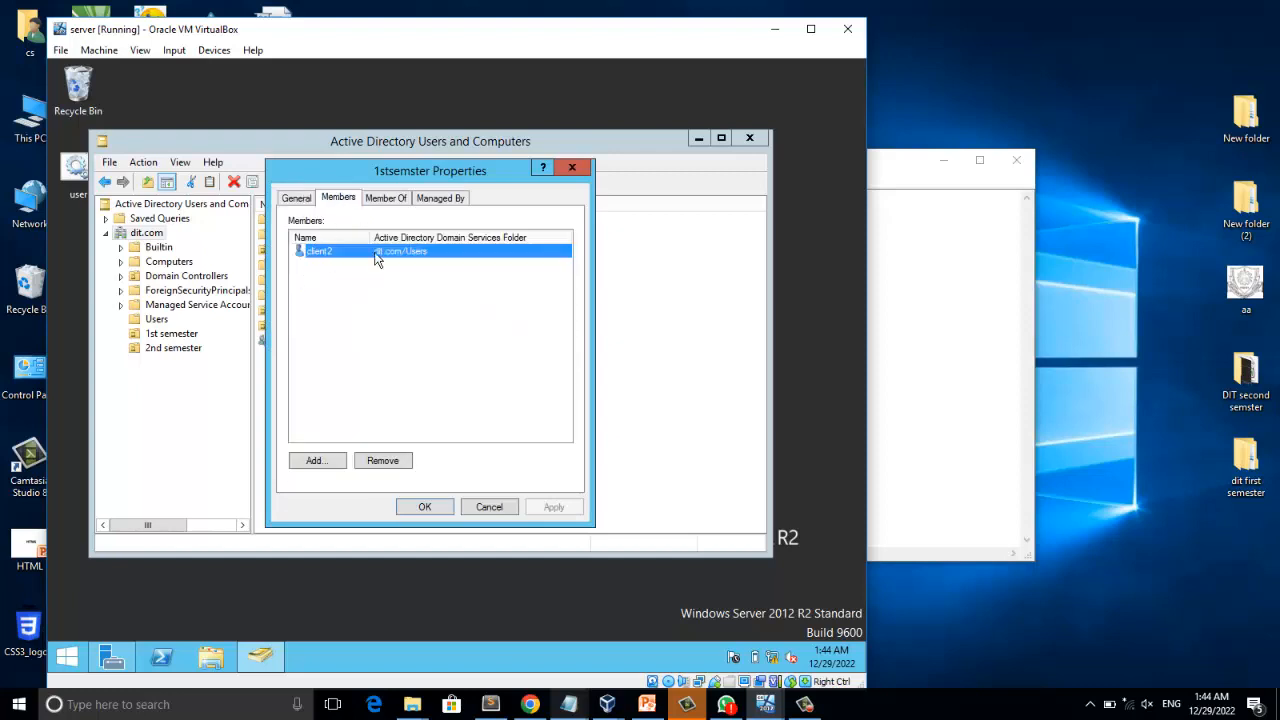
pyautogui.click(348, 299)
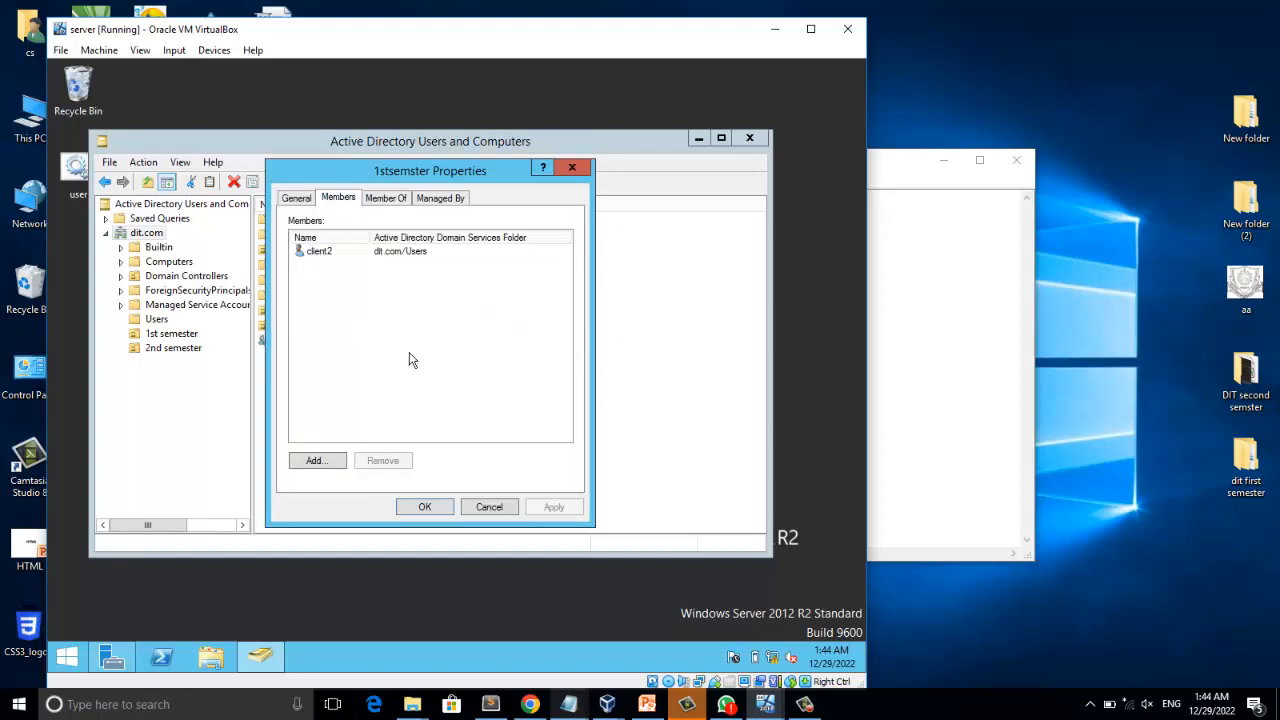
pyautogui.click(333, 461)
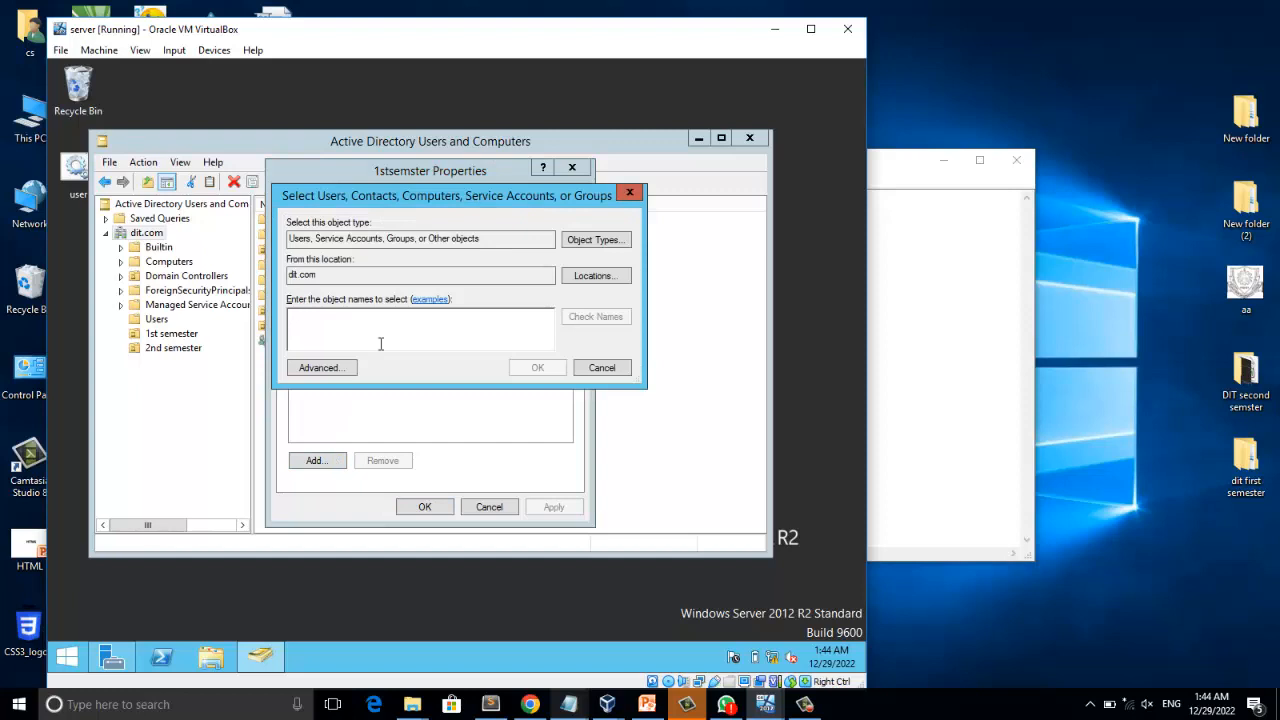
pyautogui.write('zia')
pyautogui.click(596, 320)
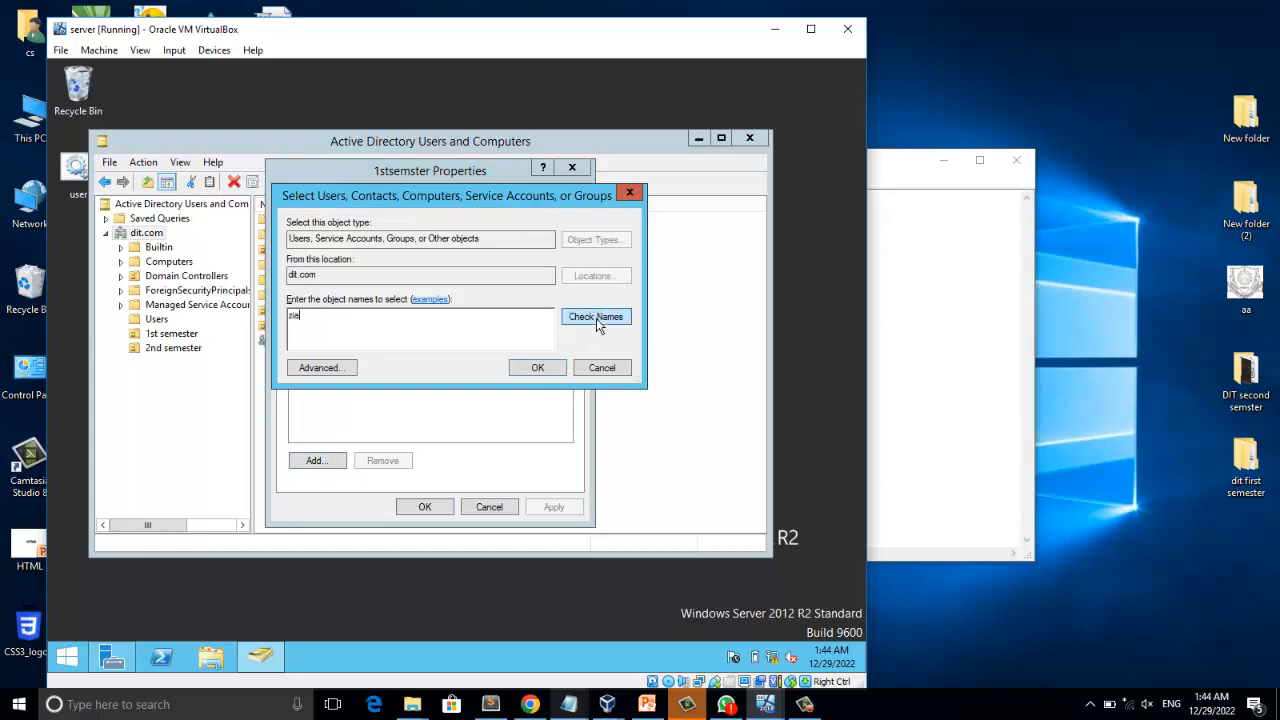
pyautogui.click(538, 367)
pyautogui.click(424, 506)
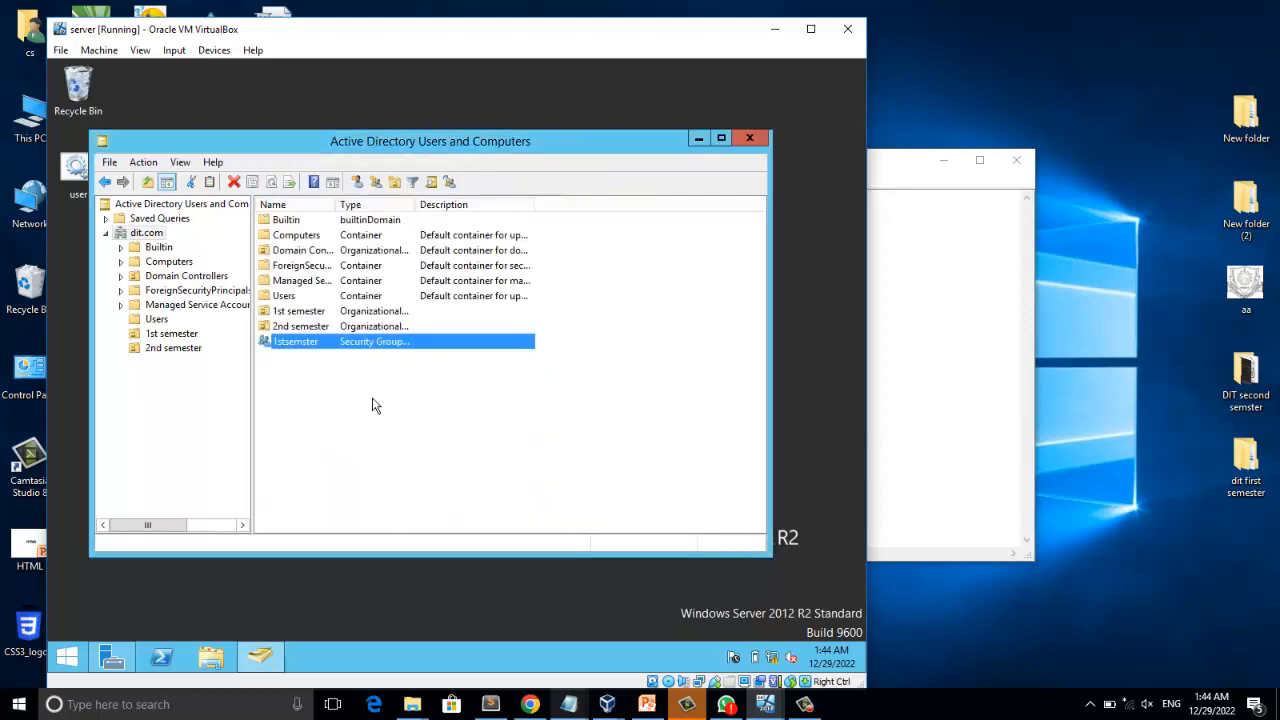
# Enter client1 as a new member of the 1stsemster group and try to include client2 in the same selection.
pyautogui.doubleClick(296, 343)
pyautogui.click(338, 197)
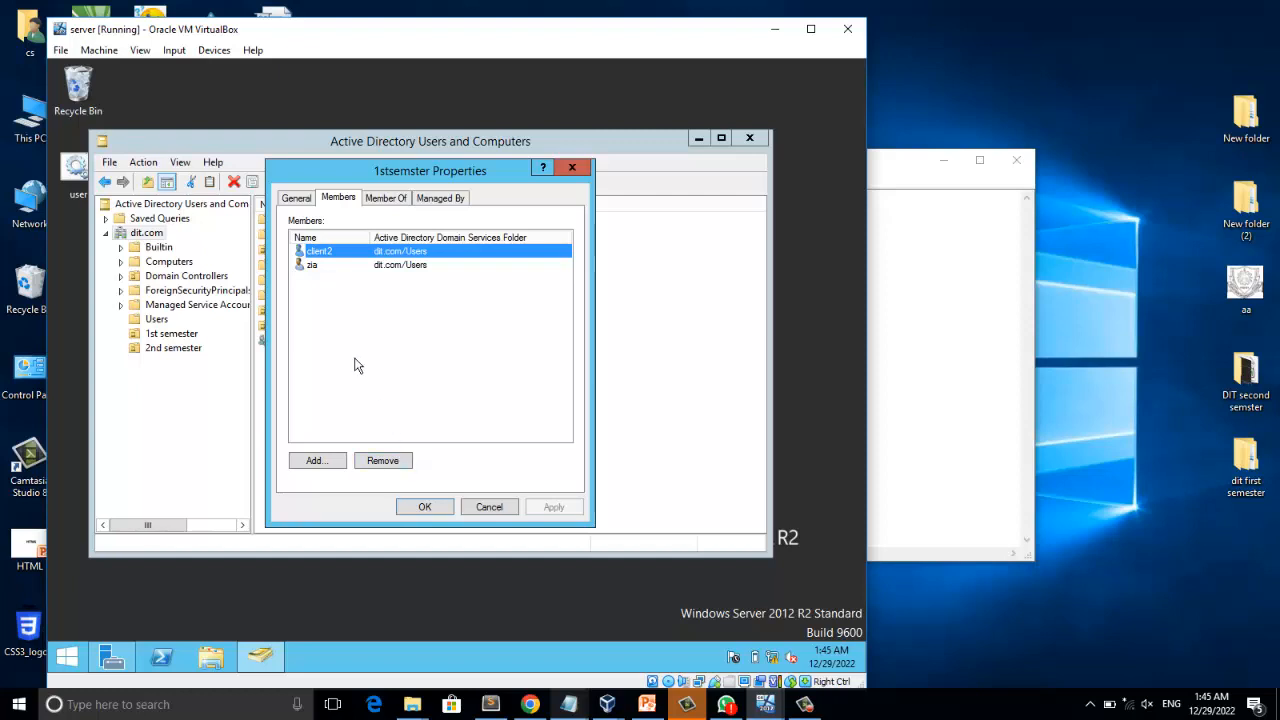
pyautogui.click(316, 461)
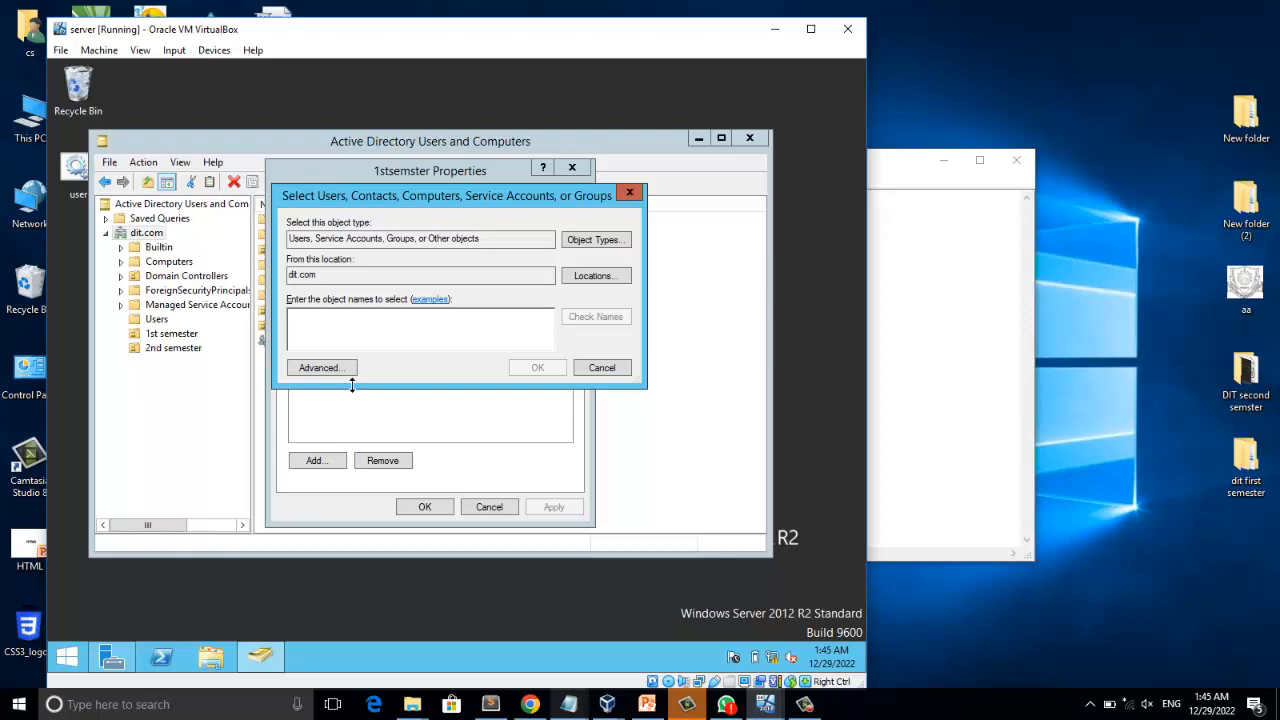
pyautogui.write('client')
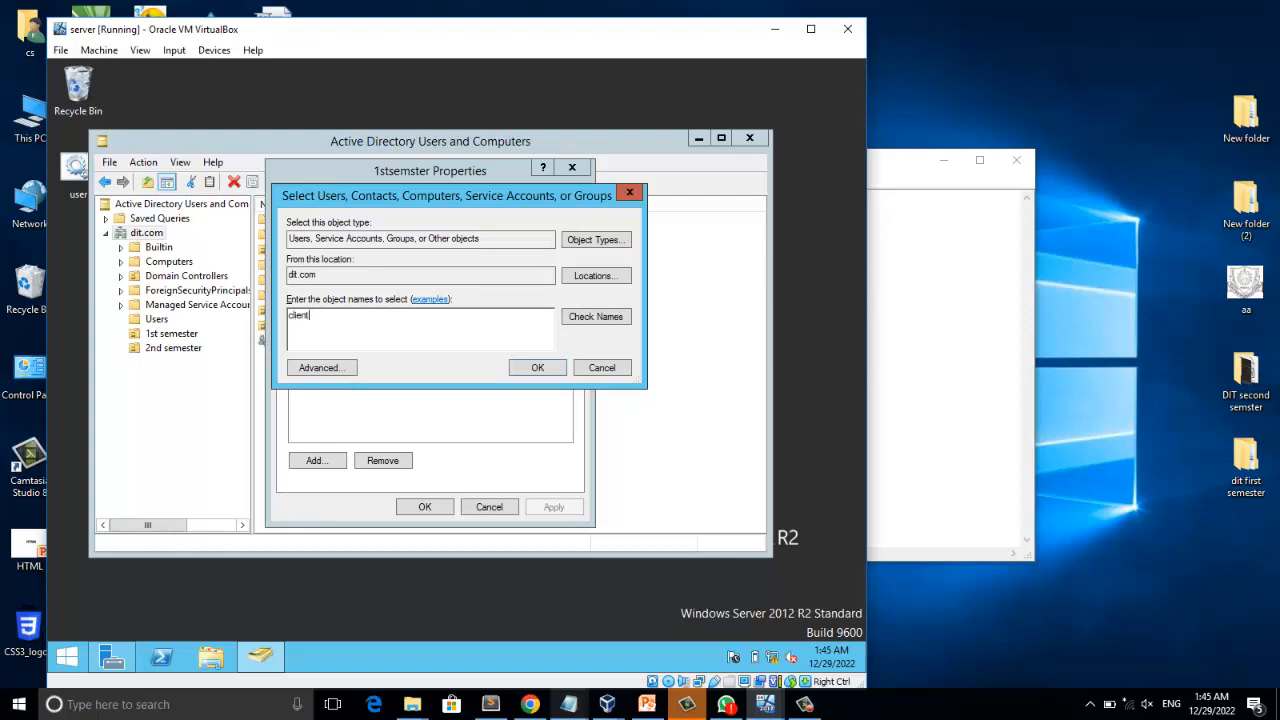
pyautogui.write('1')
pyautogui.click(580, 320)
pyautogui.write(';client2')
pyautogui.click(573, 318)
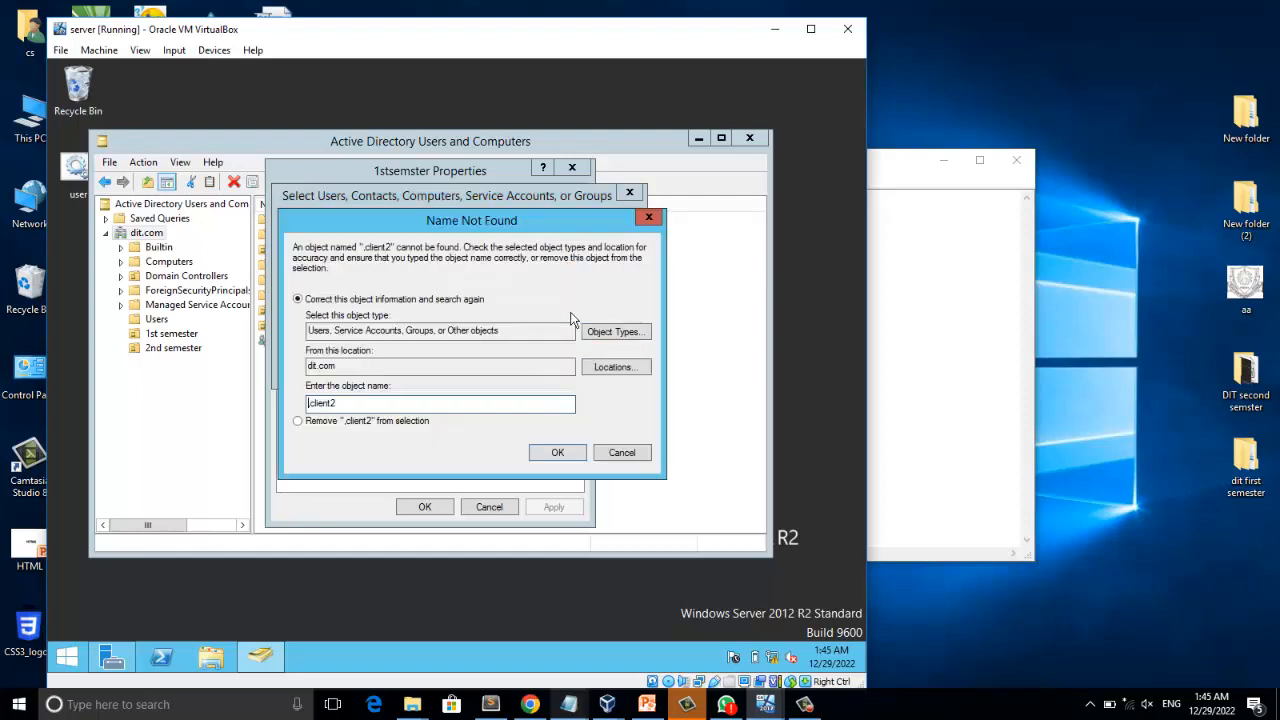
pyautogui.click(621, 452)
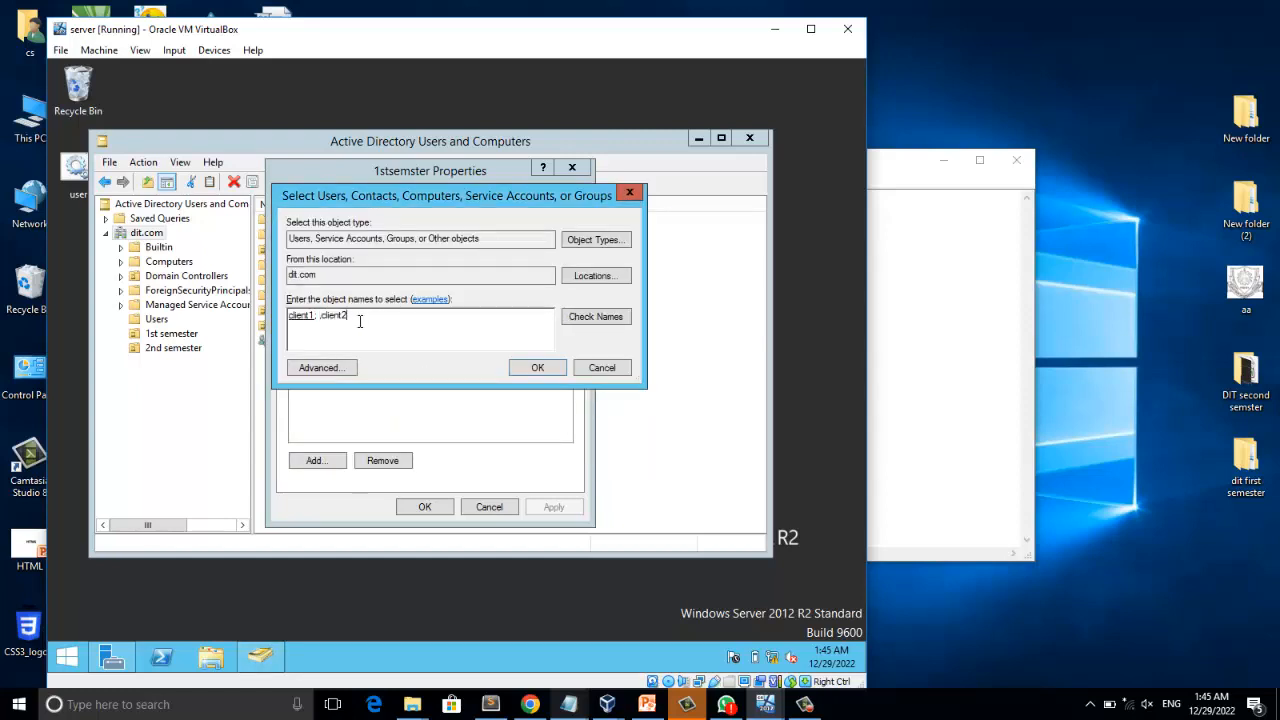
# Correct the second entry to client2, check the name, and apply the membership change to the 1stsemster group.
pyautogui.press('BackSpace')
pyautogui.press('BackSpace')
pyautogui.press('BackSpace')
pyautogui.press('BackSpace')
pyautogui.press('BackSpace')
pyautogui.press('BackSpace')
pyautogui.press('BackSpace')
pyautogui.press('BackSpace')
pyautogui.write('client2')
pyautogui.click(591, 317)
pyautogui.click(545, 431)
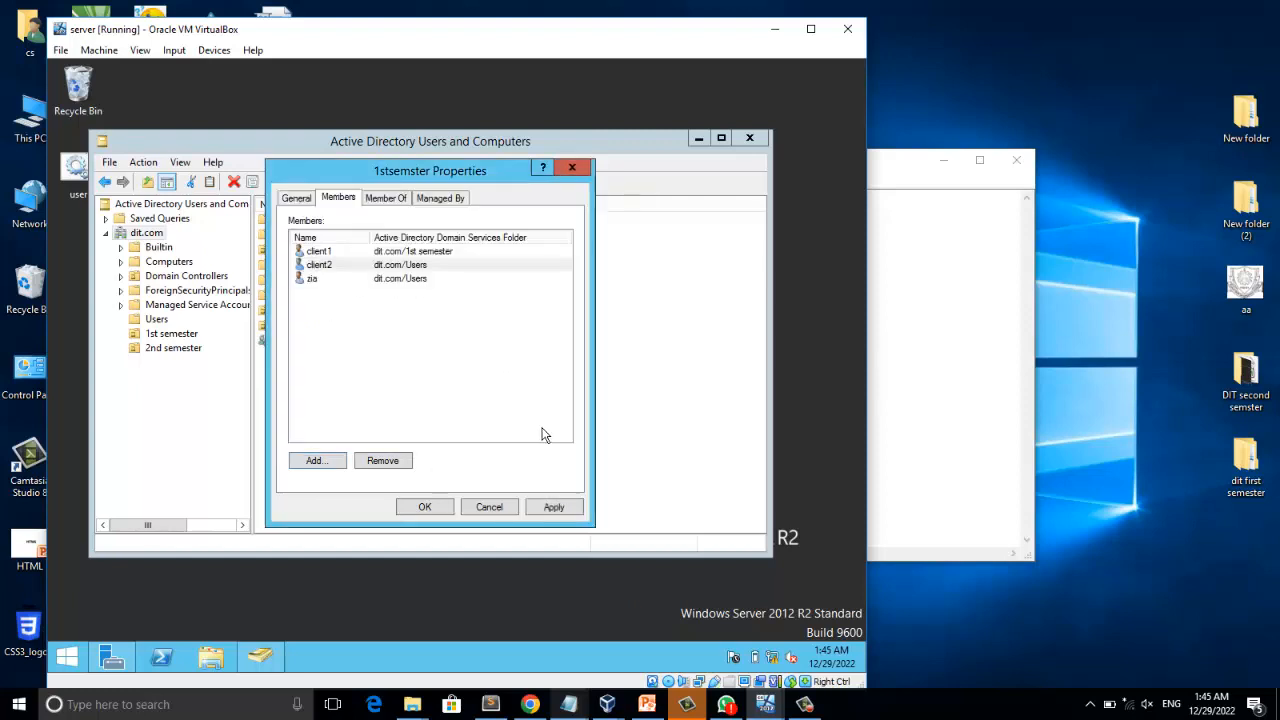
pyautogui.click(548, 506)
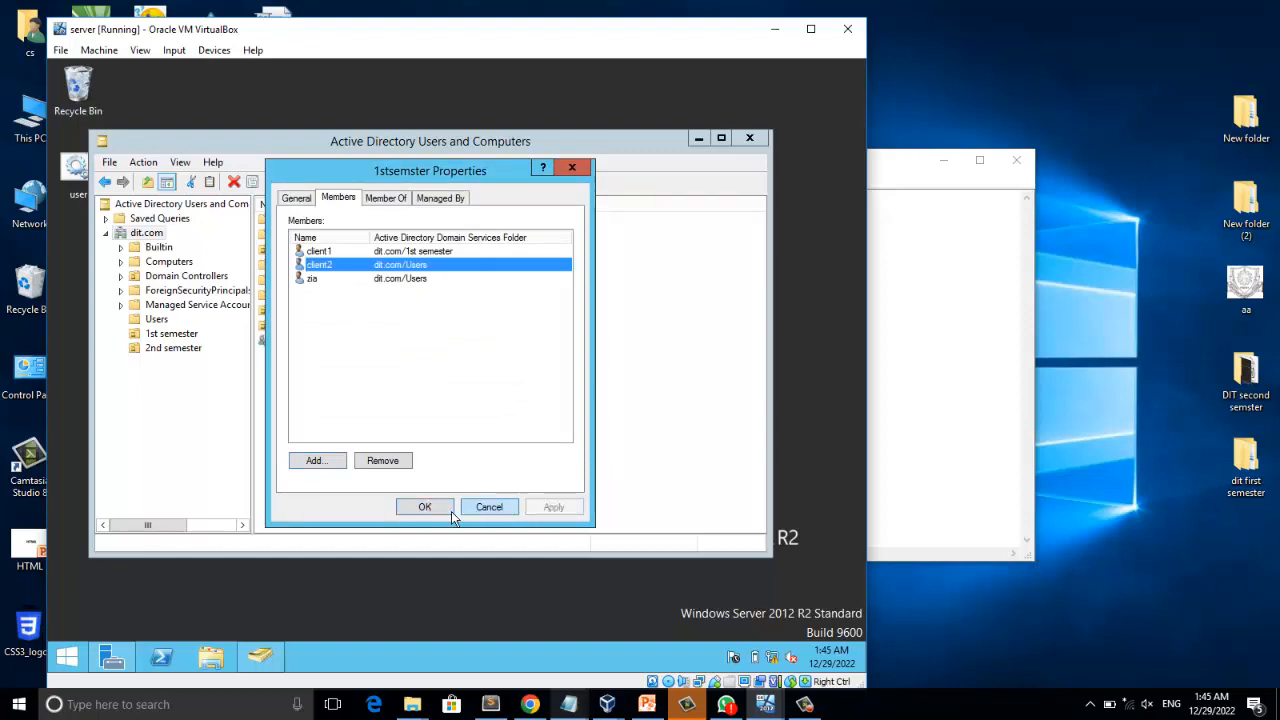
pyautogui.click(424, 507)
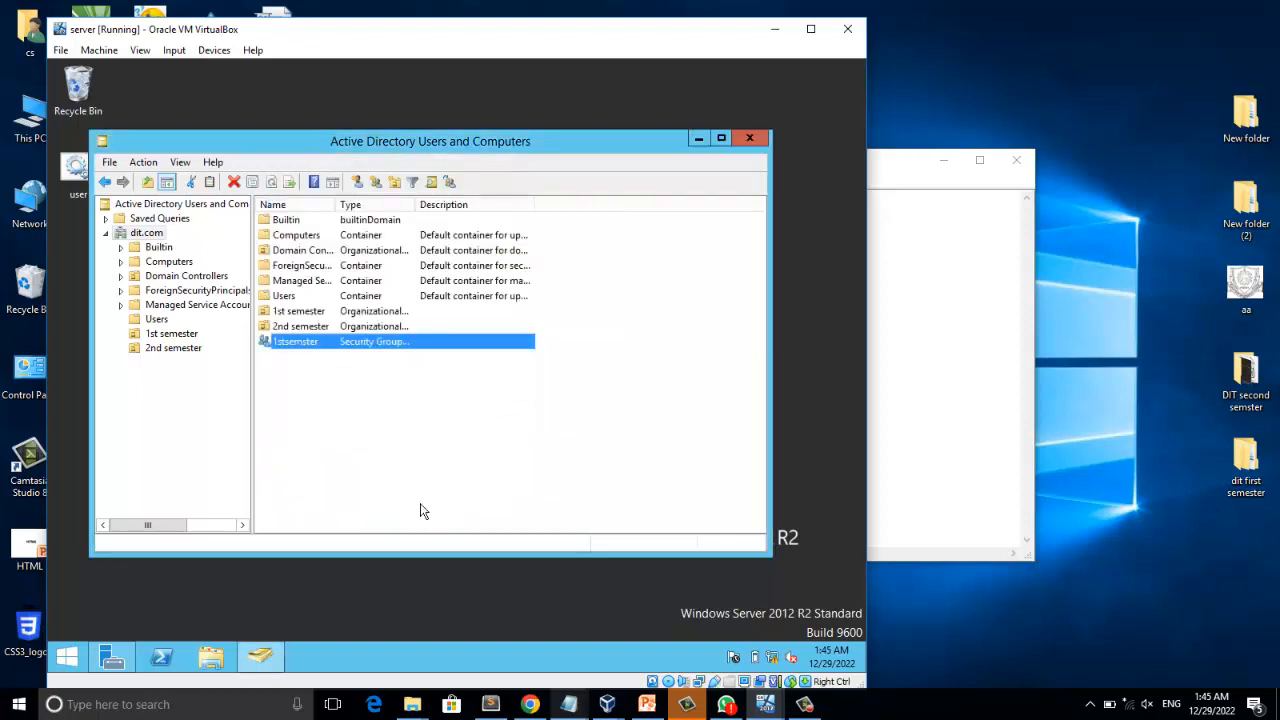
pyautogui.click(394, 409)
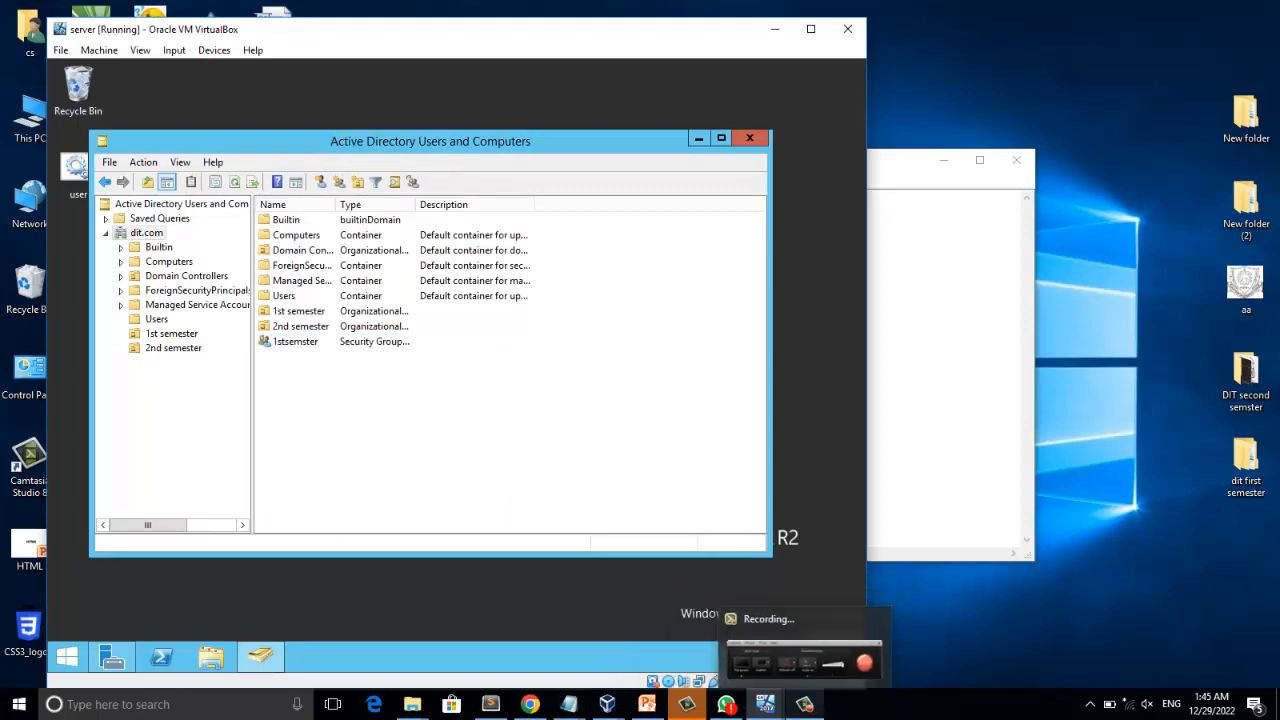
pyautogui.click(805, 704)
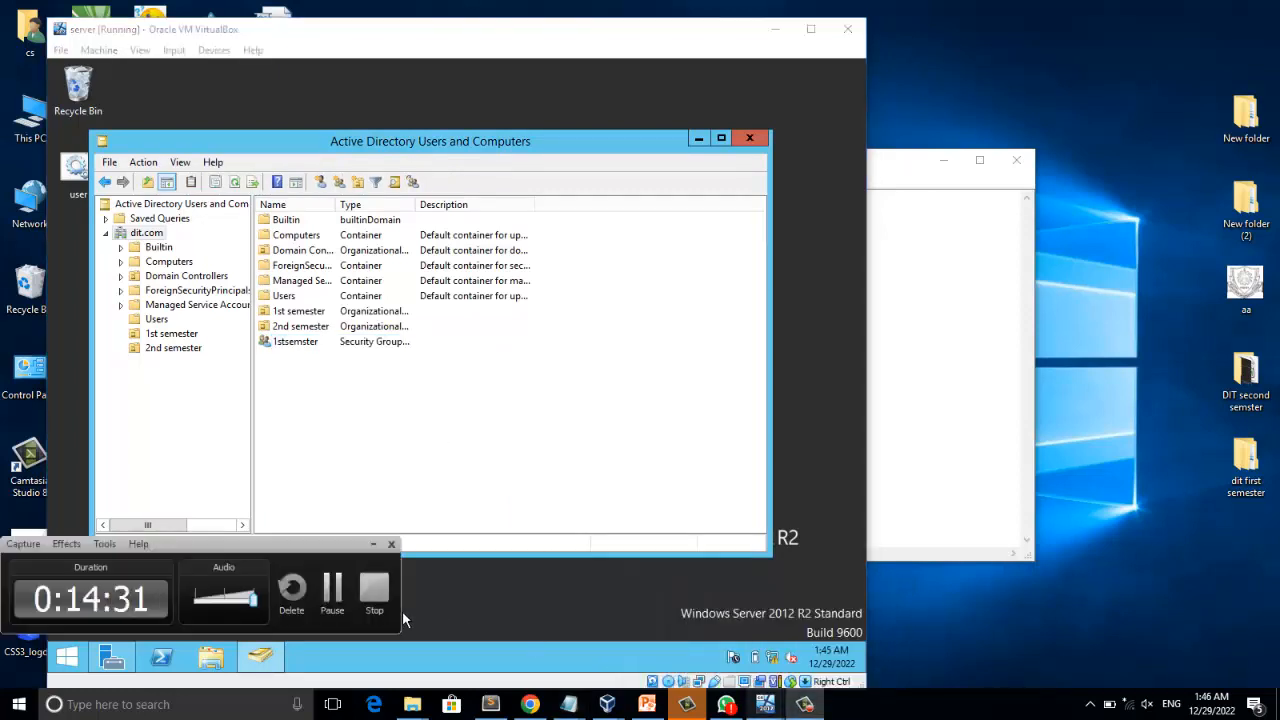